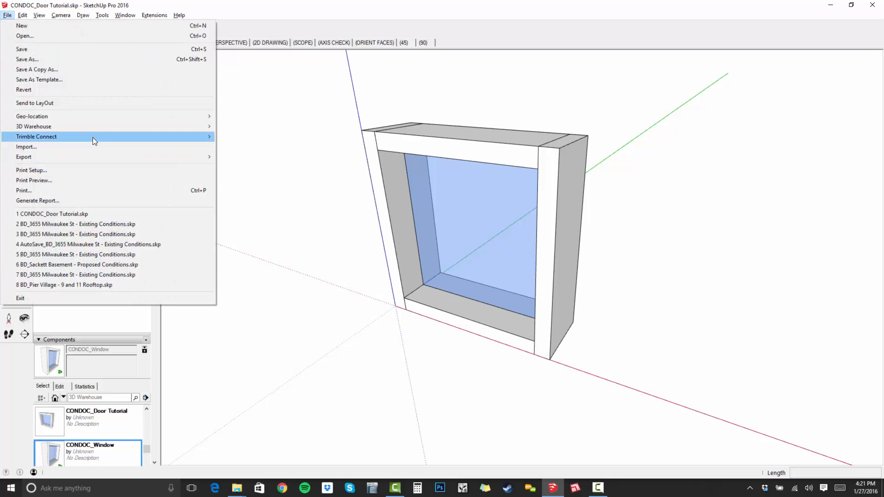
- Save the model under the new file name CONDOC_Window Tutorial.skp in the TSWFA folder
{"action": "left_click", "coordinate": [98, 61]}
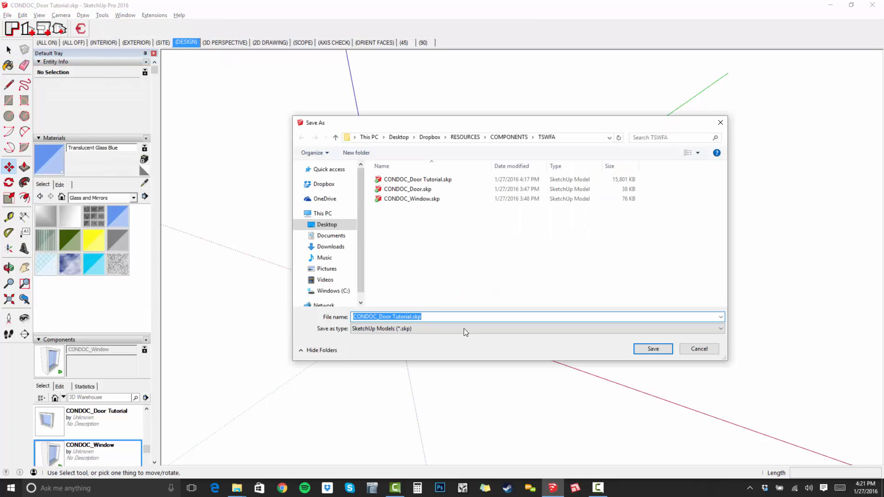
{"action": "left_click", "coordinate": [377, 316]}
{"action": "left_click_drag", "start_coordinate": [378, 317], "coordinate": [392, 317]}
{"action": "left_click", "coordinate": [392, 317]}
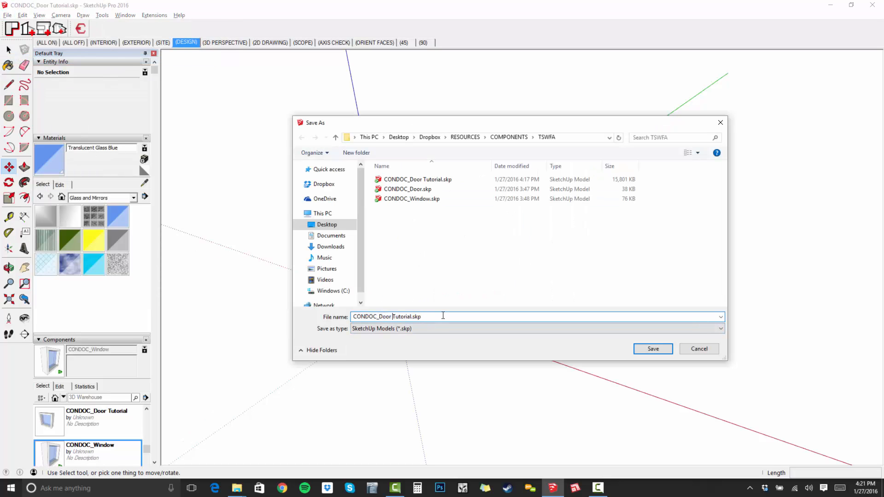
{"action": "key", "text": "BackSpace"}
{"action": "key", "text": "BackSpace"}
{"action": "key", "text": "BackSpace"}
{"action": "key", "text": "BackSpace"}
{"action": "key", "text": "BackSpace"}
{"action": "type", "text": "Window"}
{"action": "key", "text": "Return"}
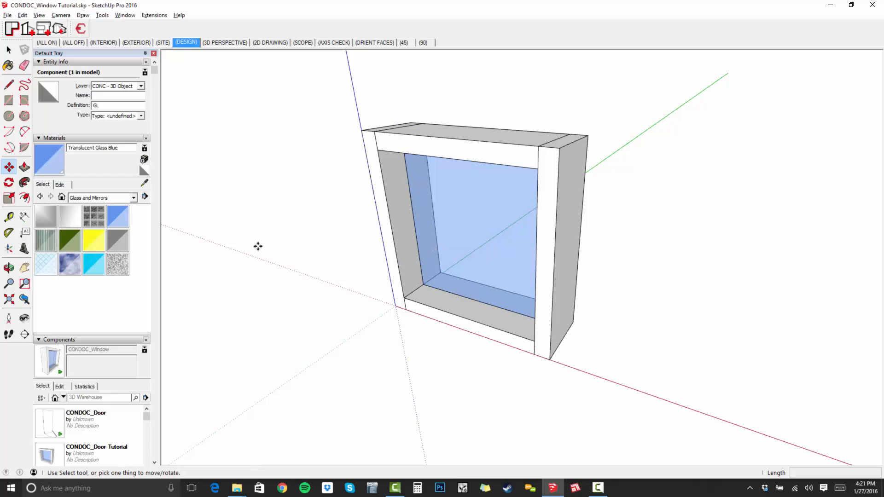
- Permanently delete the CONDOC_Door Tutorial file from the TSWFA component collection
{"action": "scroll", "coordinate": [133, 364], "scroll_direction": "down", "scroll_amount": 3}
{"action": "scroll", "coordinate": [80, 341], "scroll_direction": "up", "scroll_amount": 1}
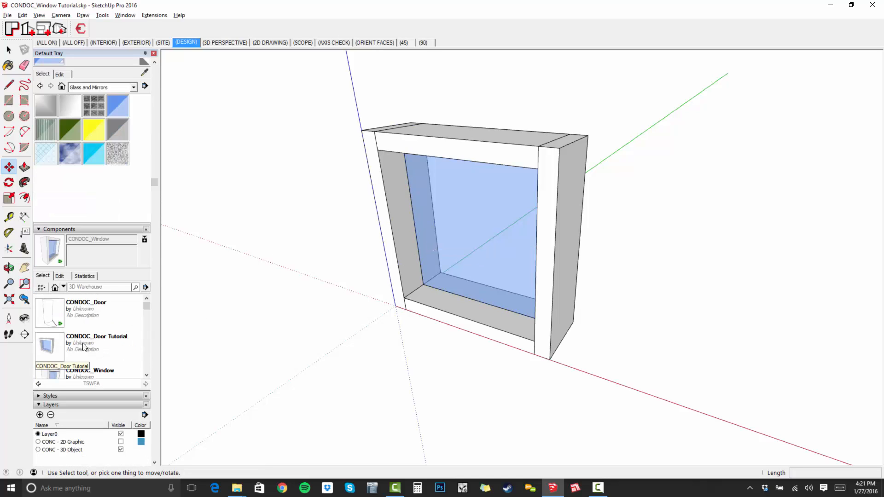
{"action": "right_click", "coordinate": [50, 348]}
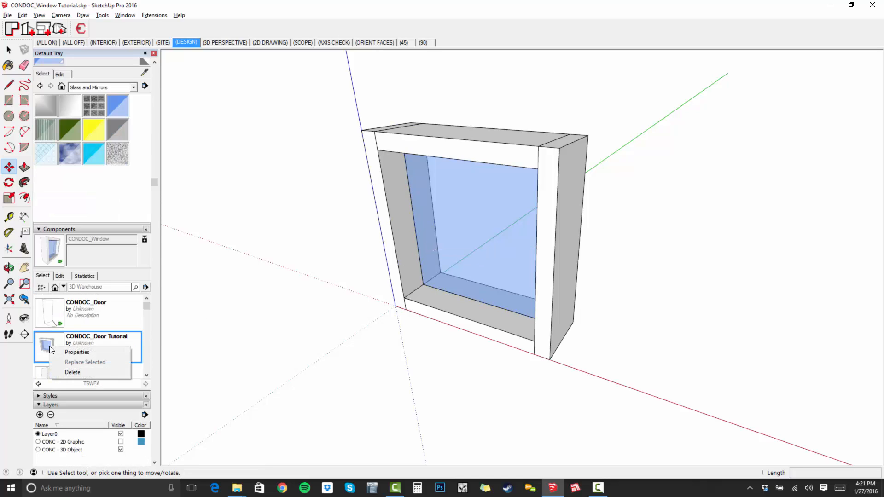
{"action": "left_click", "coordinate": [73, 373]}
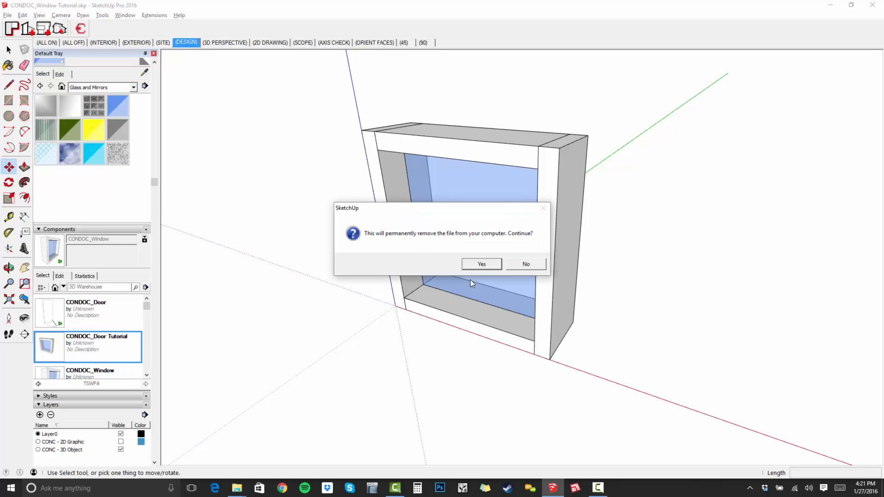
{"action": "left_click", "coordinate": [481, 264]}
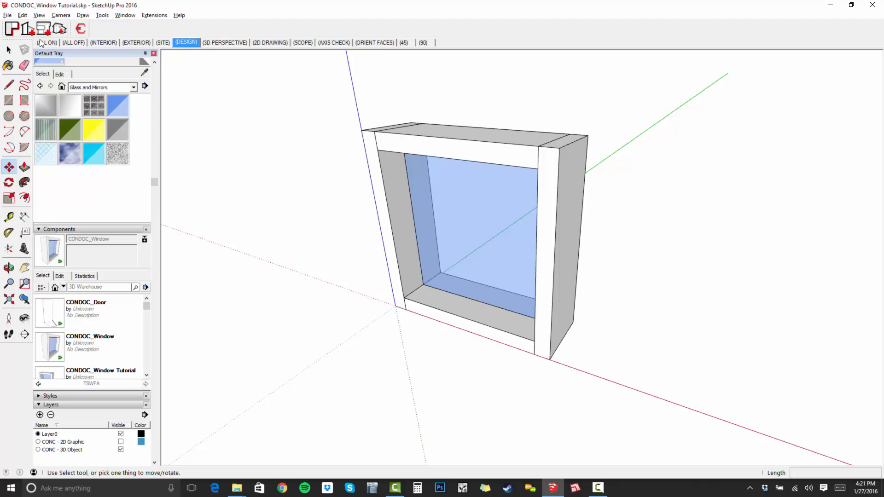
- Select the whole window frame with its glass and make it a component named CONDOC_Window for Tutorial
{"action": "left_click", "coordinate": [10, 49]}
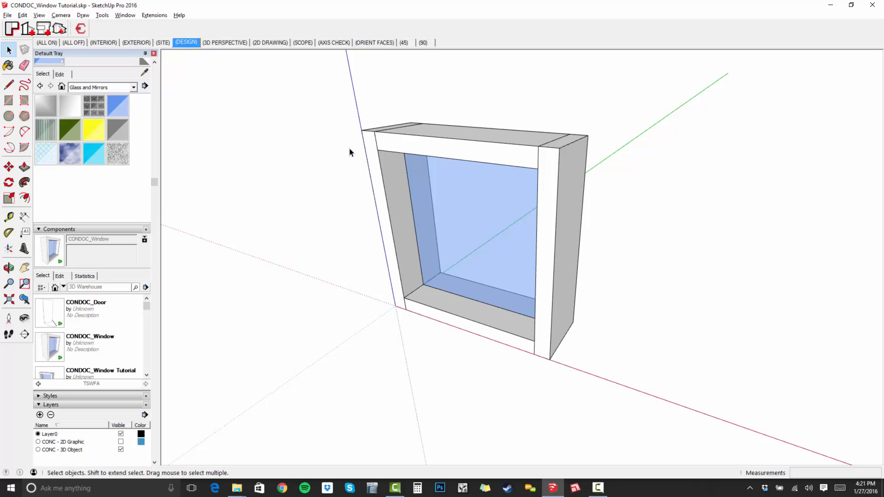
{"action": "left_click_drag", "start_coordinate": [310, 92], "coordinate": [691, 391]}
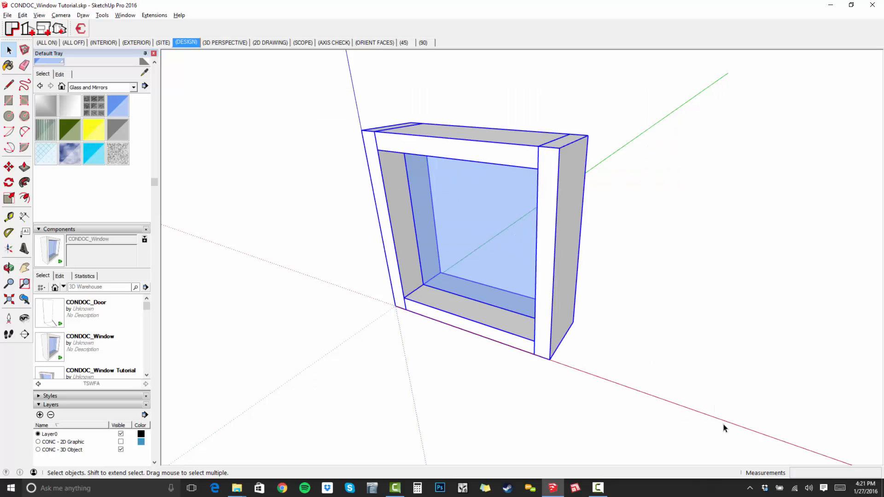
{"action": "right_click", "coordinate": [482, 174]}
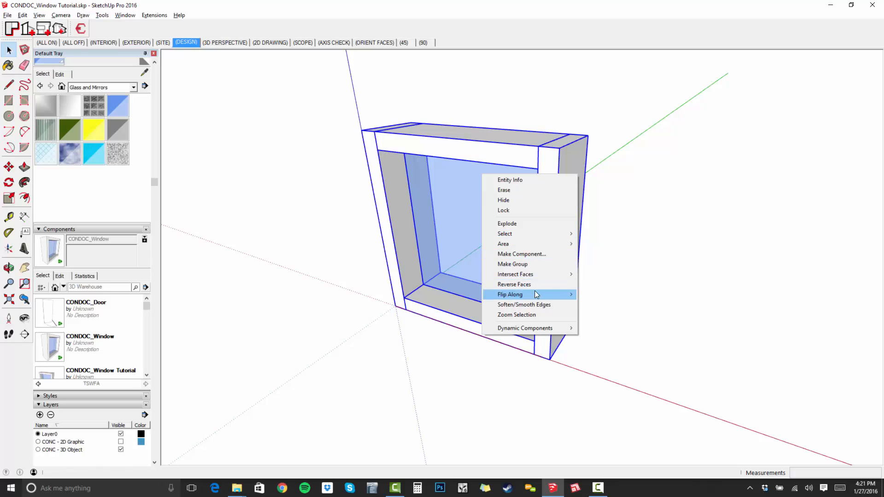
{"action": "left_click", "coordinate": [533, 254]}
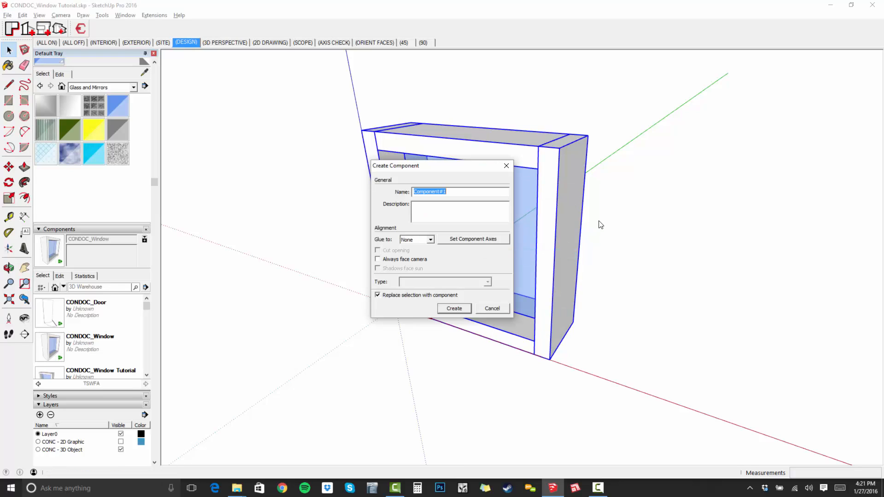
{"action": "type", "text": "CONDO"}
{"action": "type", "text": "C_Window"}
{"action": "type", "text": " for T"}
{"action": "key", "text": "BackSpace"}
{"action": "type", "text": "for Tutorial"}
{"action": "left_click", "coordinate": [455, 307]}
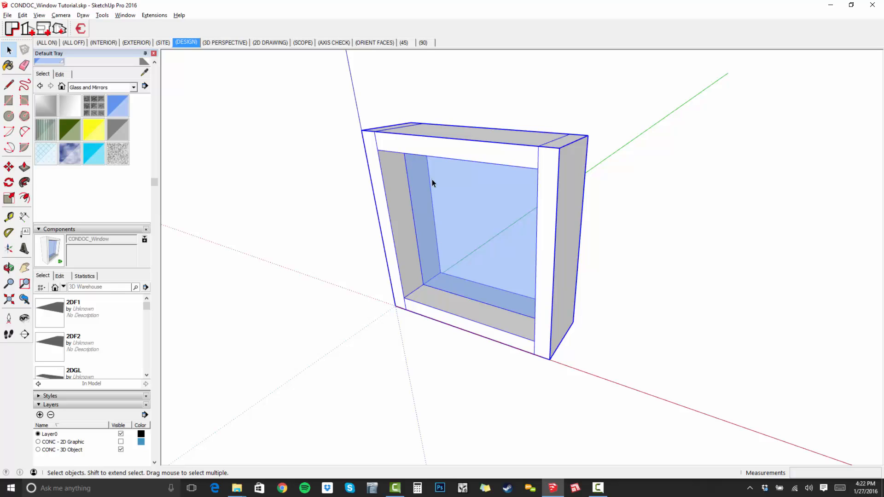
- Open the dynamic component attributes of the new window component
{"action": "right_click", "coordinate": [448, 153]}
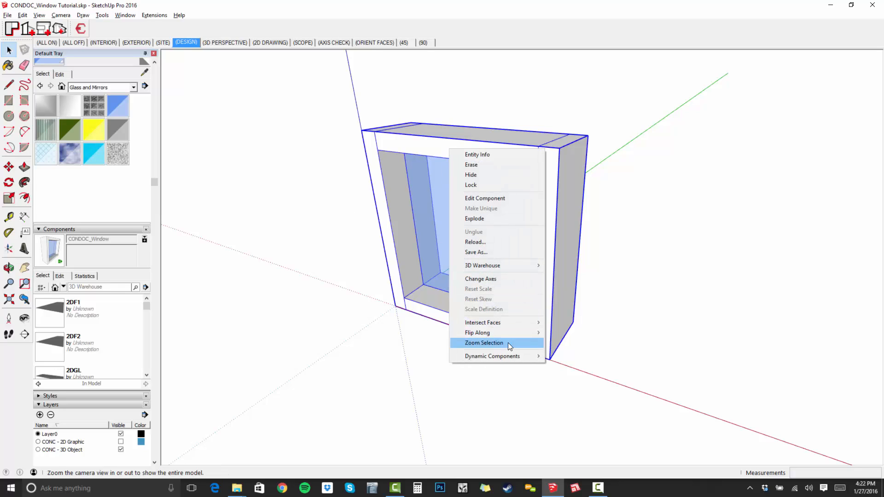
{"action": "mouse_move", "coordinate": [505, 356]}
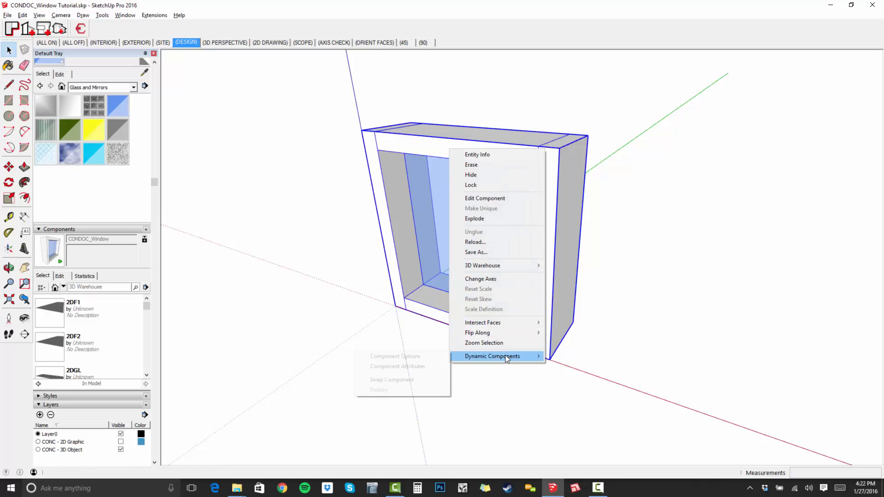
{"action": "left_click", "coordinate": [418, 365]}
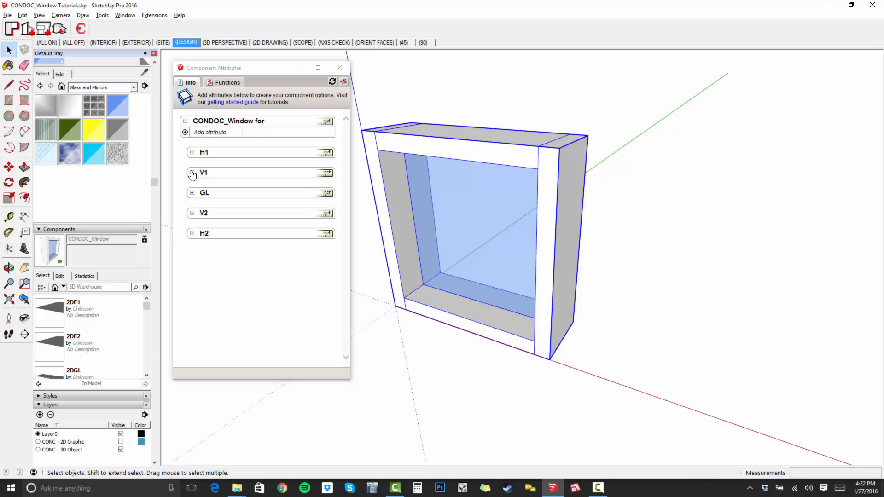
- Collapse the entity info and component sections and make the CONC - 2D Graphic layer visible
{"action": "middle_click_drag", "start_coordinate": [415, 226], "coordinate": [528, 137]}
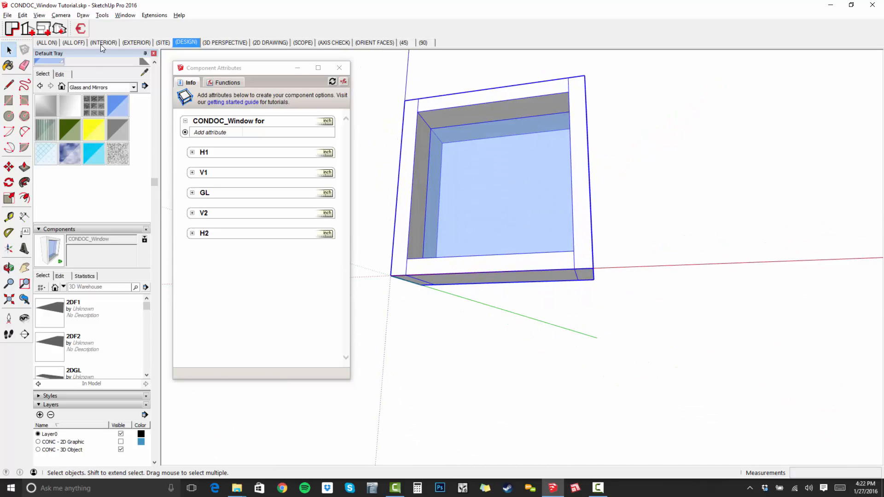
{"action": "scroll", "coordinate": [131, 175], "scroll_direction": "up", "scroll_amount": 3}
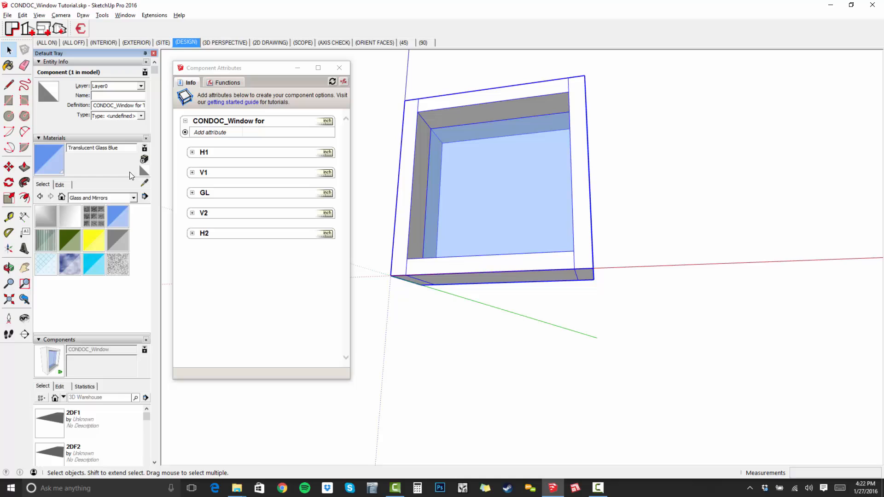
{"action": "left_click", "coordinate": [98, 62]}
{"action": "left_click", "coordinate": [90, 272]}
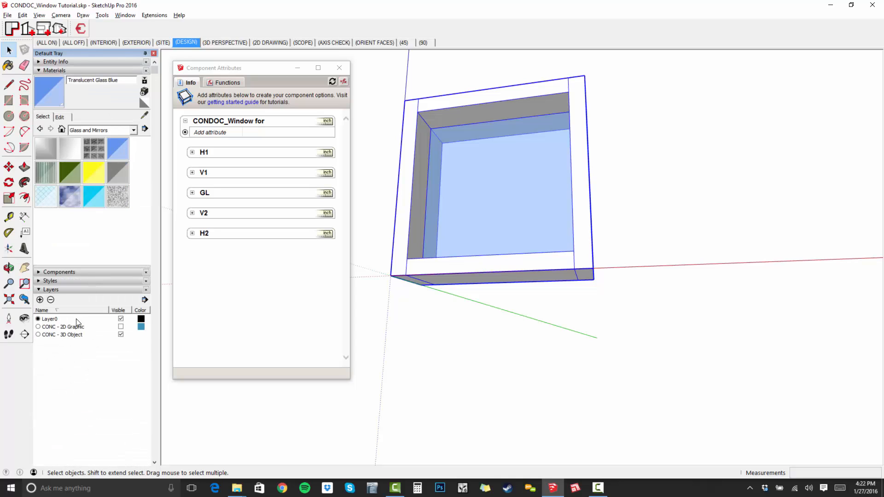
{"action": "left_click", "coordinate": [120, 326]}
- Cut the 2D graphic pieces at the window's base, paste them in place inside the window component, and reselect the component
{"action": "middle_click_drag", "start_coordinate": [566, 262], "coordinate": [634, 159]}
{"action": "left_click", "coordinate": [412, 278]}
{"action": "left_click", "coordinate": [438, 281], "text": "ctrl"}
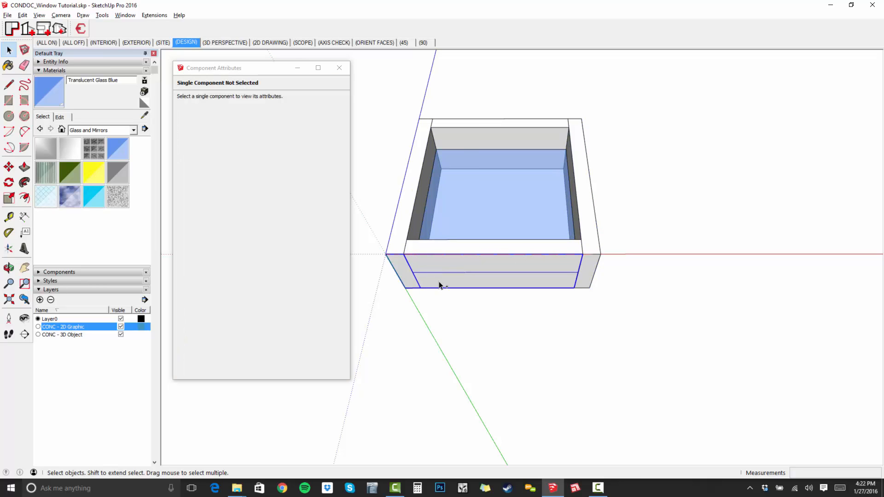
{"action": "left_click", "coordinate": [585, 273], "text": "ctrl"}
{"action": "left_click", "coordinate": [588, 295]}
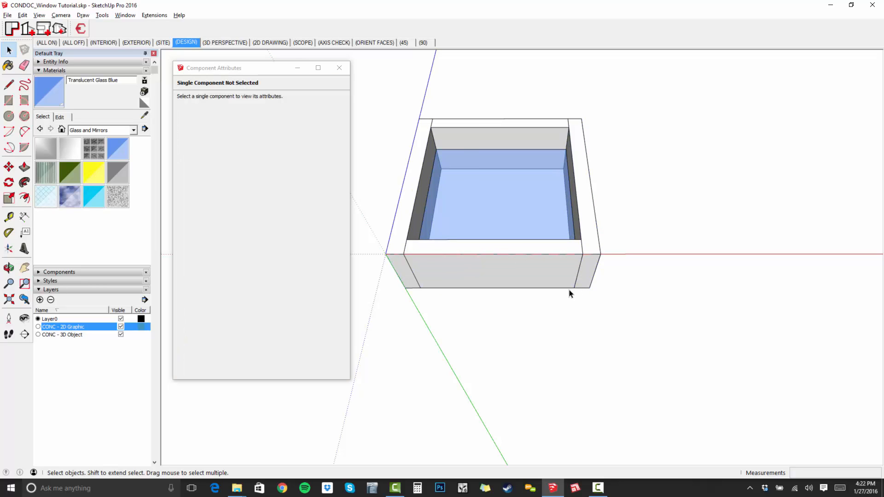
{"action": "double_click", "coordinate": [530, 263]}
{"action": "left_click", "coordinate": [22, 15]}
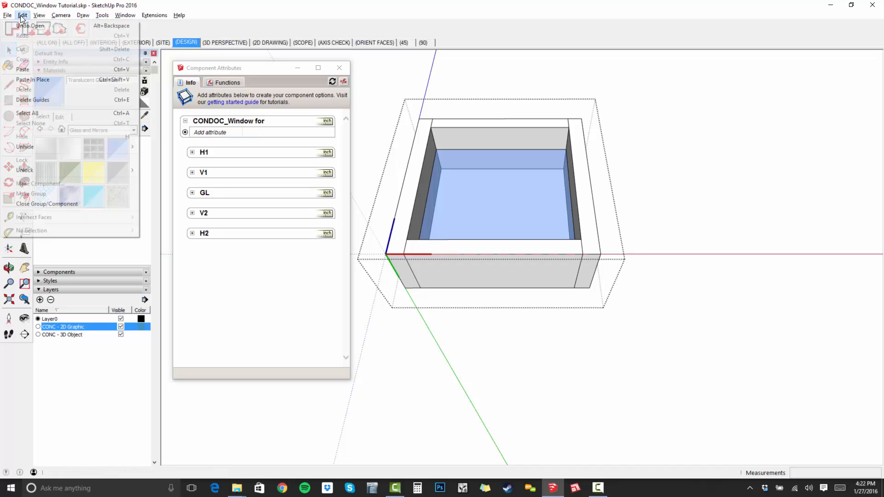
{"action": "left_click", "coordinate": [48, 76]}
{"action": "middle_click_drag", "start_coordinate": [471, 123], "coordinate": [640, 277]}
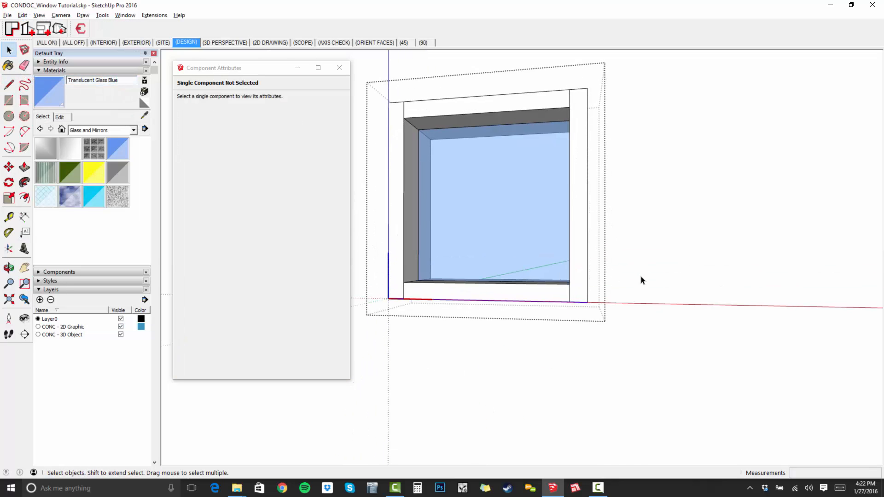
{"action": "left_click", "coordinate": [710, 258]}
{"action": "left_click", "coordinate": [586, 222]}
{"action": "middle_click_drag", "start_coordinate": [546, 198], "coordinate": [496, 296]}
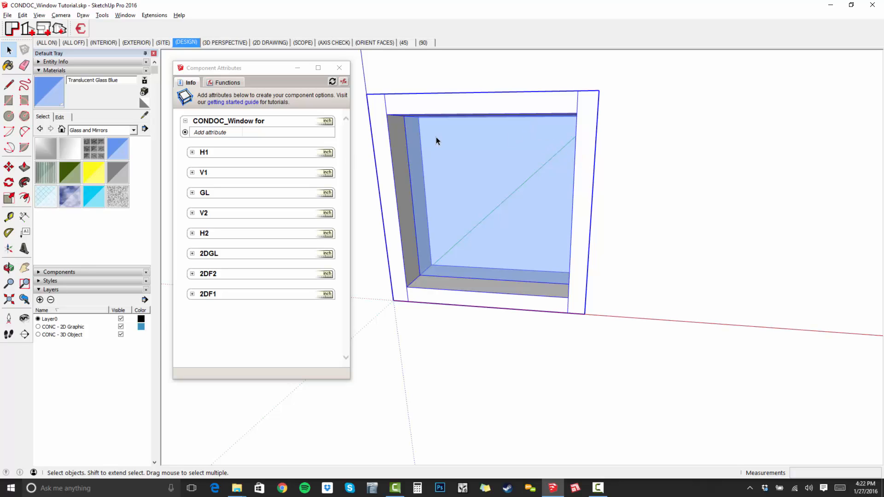
- Show the entity info again and add all the size attributes, LenX, LenY and LenZ, to the window component
{"action": "left_click", "coordinate": [81, 63]}
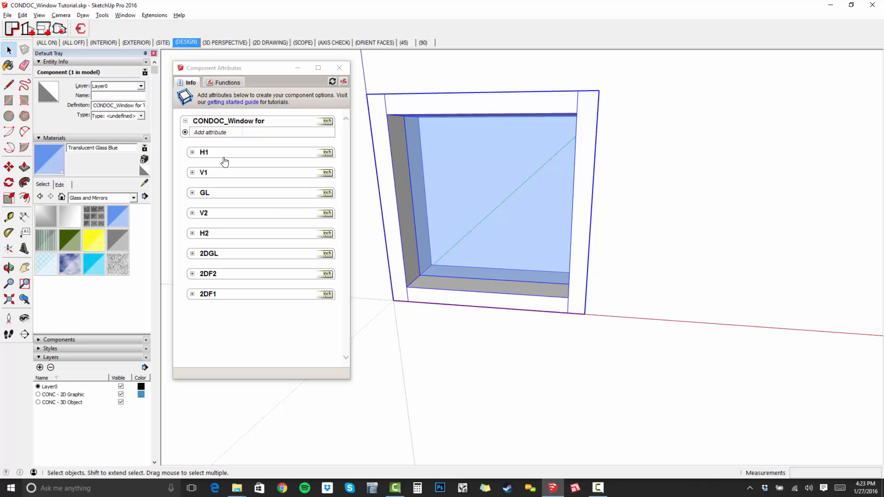
{"action": "left_click", "coordinate": [184, 132]}
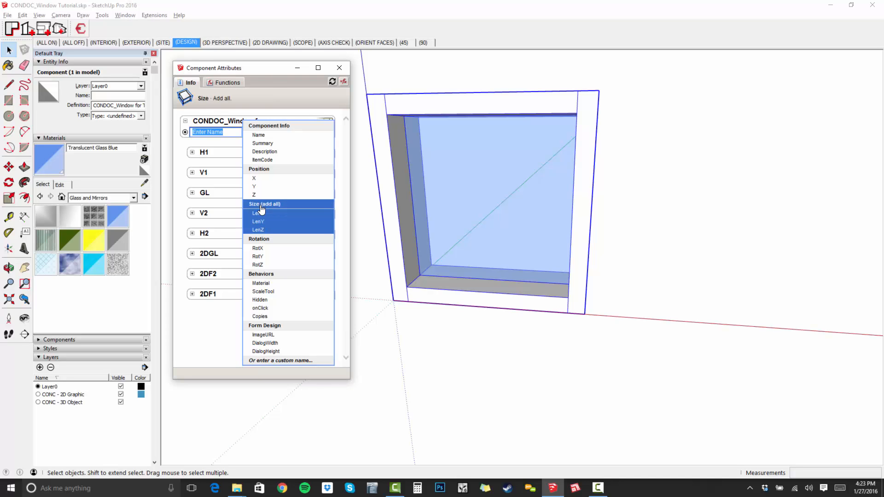
{"action": "left_click", "coordinate": [280, 207]}
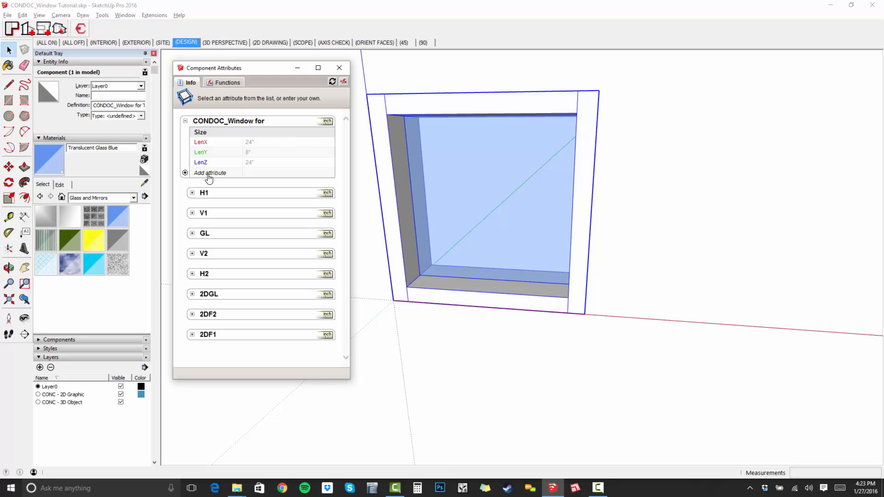
- Add a custom attribute named FT to the window component
{"action": "left_click", "coordinate": [185, 173]}
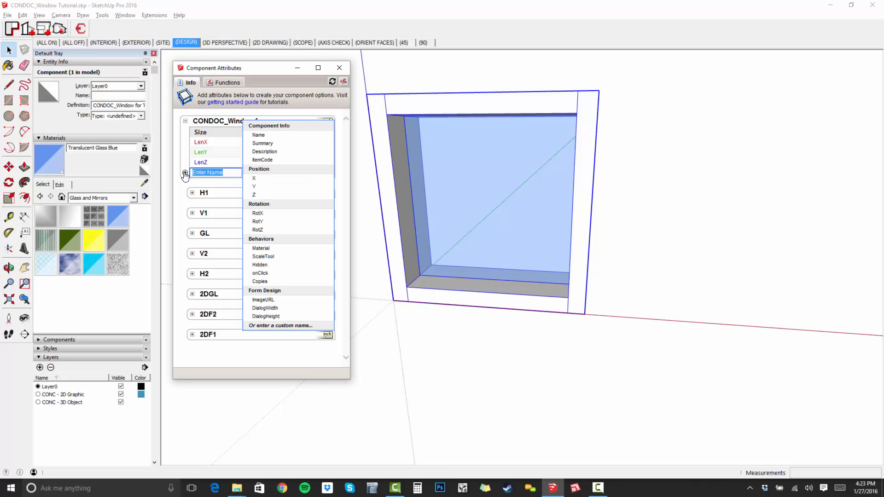
{"action": "type", "text": "f"}
{"action": "type", "text": "FT"}
{"action": "key", "text": "Return"}
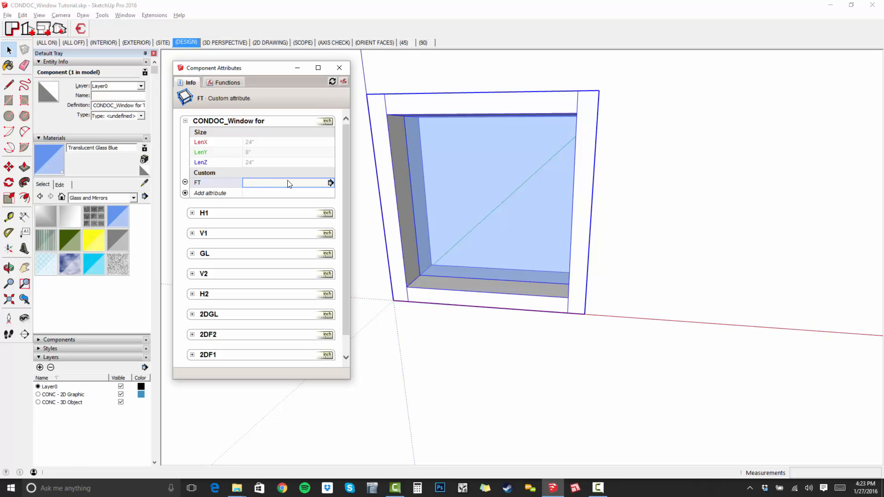
- Make FT editable by users as a textbox, labelled Frame Thickness and displayed in the end user's model units
{"action": "left_click", "coordinate": [330, 183]}
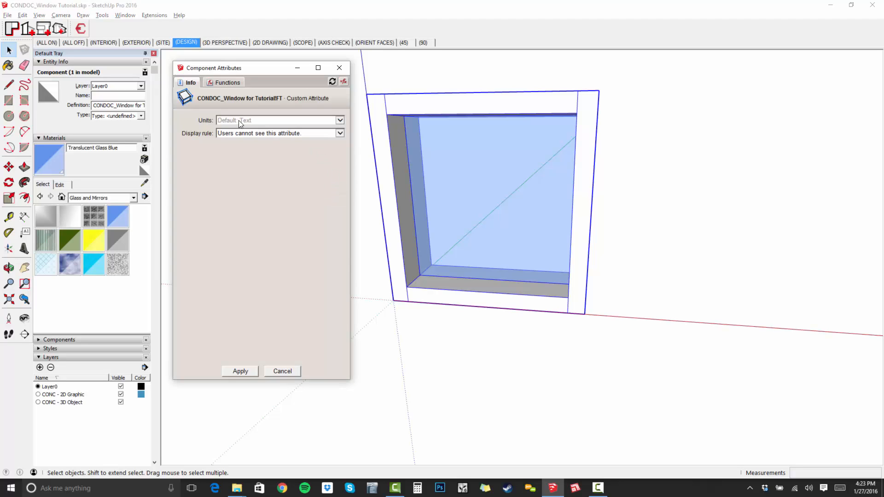
{"action": "left_click", "coordinate": [286, 371]}
{"action": "left_click", "coordinate": [330, 184]}
{"action": "left_click", "coordinate": [265, 134]}
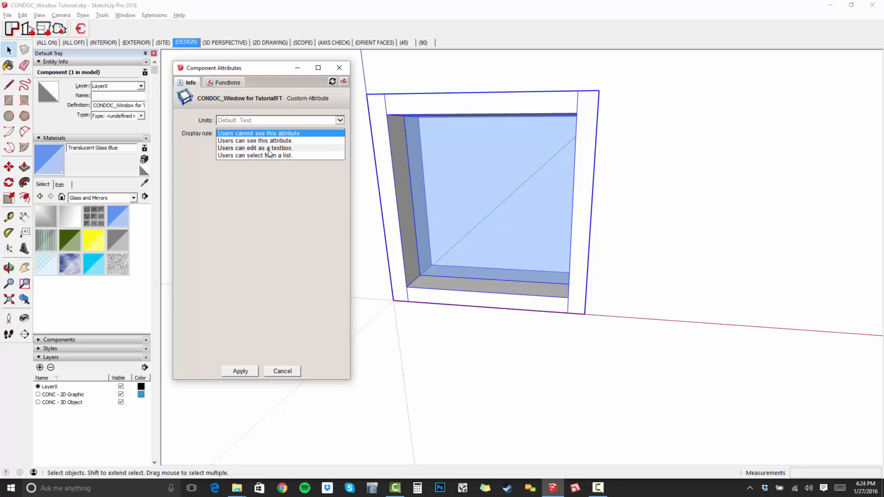
{"action": "left_click", "coordinate": [269, 154]}
{"action": "key", "text": "Tab"}
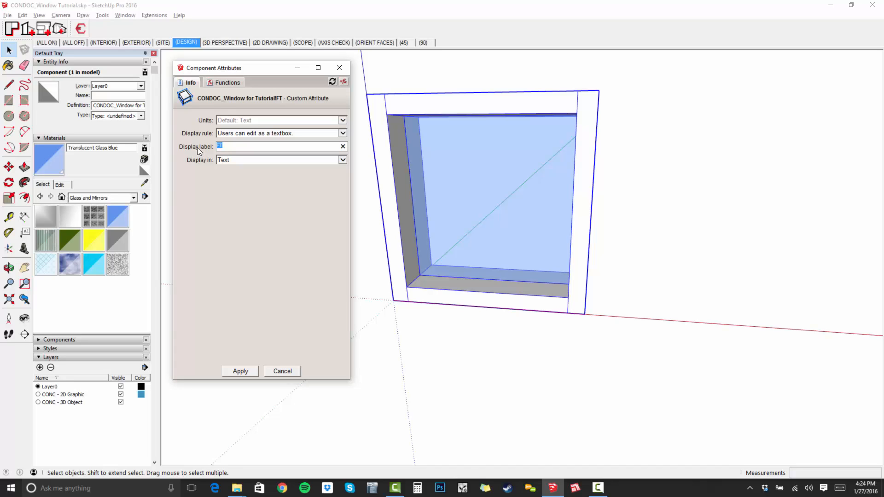
{"action": "type", "text": "Frame Thickness"}
{"action": "left_click", "coordinate": [265, 161]}
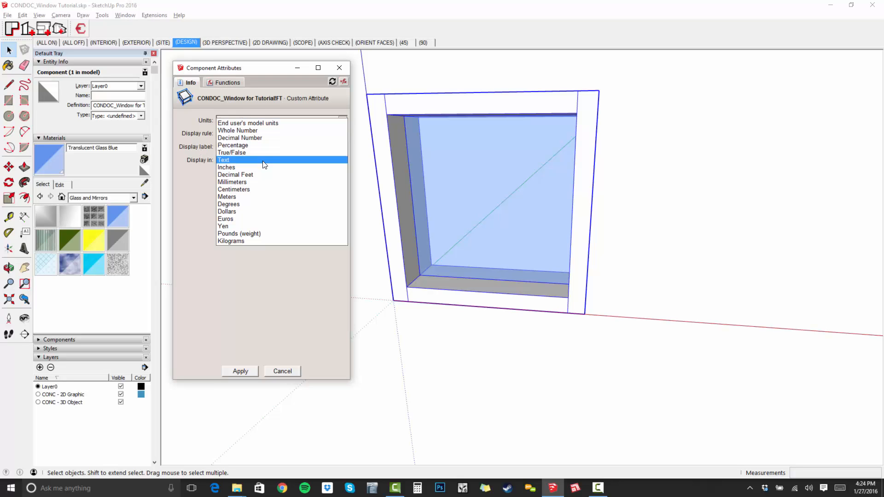
{"action": "left_click", "coordinate": [260, 123]}
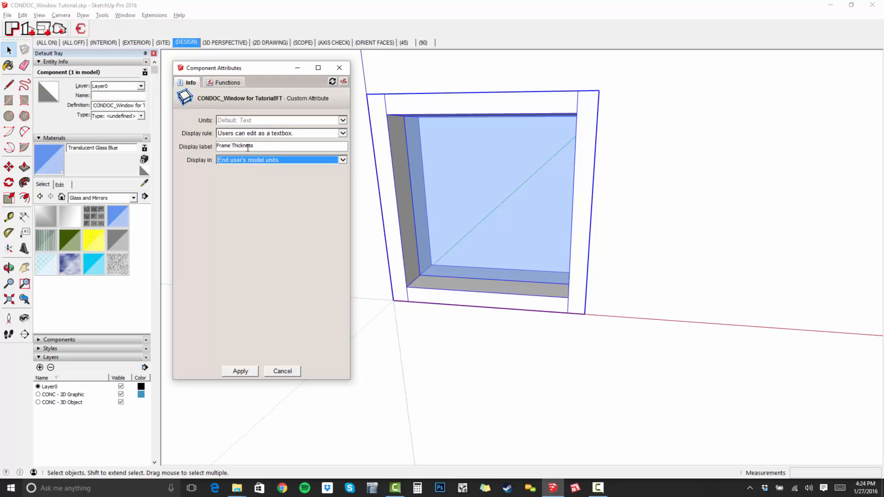
{"action": "left_click", "coordinate": [240, 371]}
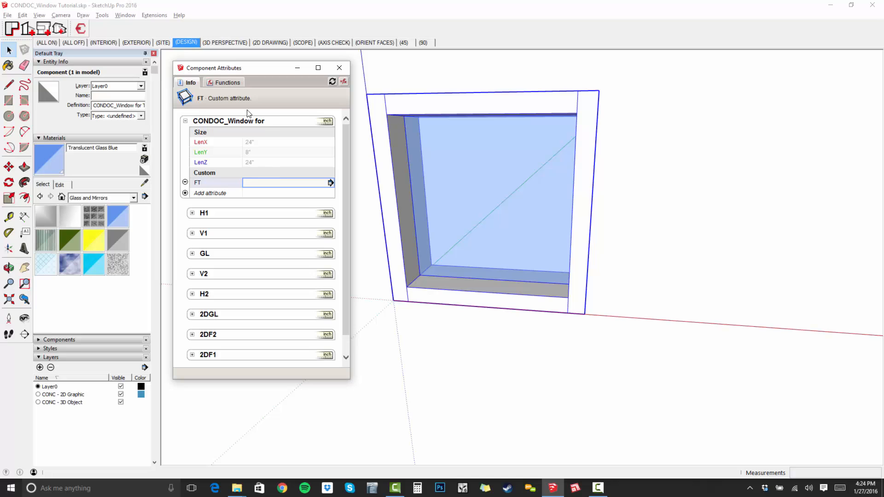
- Open the window component's options to check the Frame Thickness field, and close them again
{"action": "left_click", "coordinate": [443, 162]}
{"action": "right_click", "coordinate": [443, 107]}
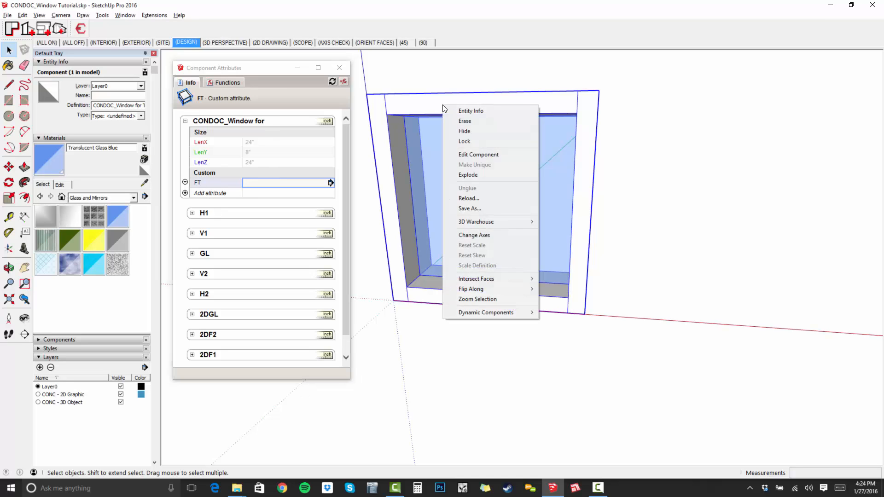
{"action": "mouse_move", "coordinate": [488, 313]}
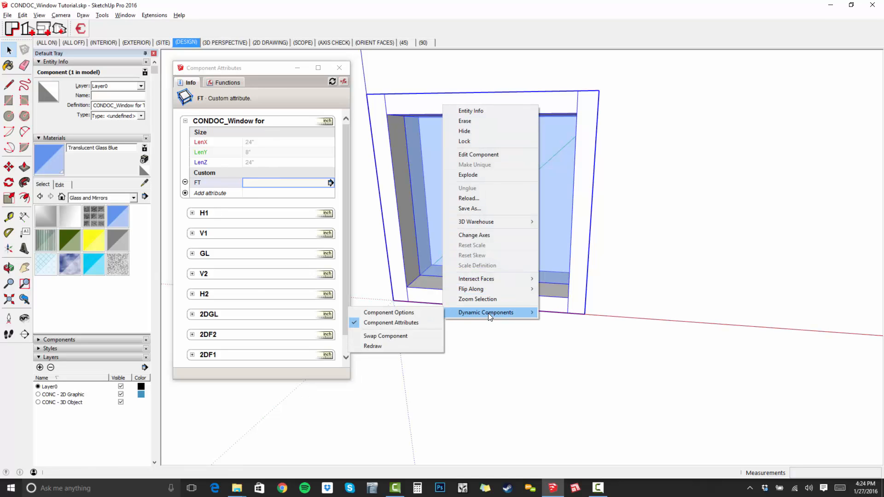
{"action": "left_click", "coordinate": [419, 311]}
{"action": "left_click_drag", "start_coordinate": [678, 79], "coordinate": [719, 74]}
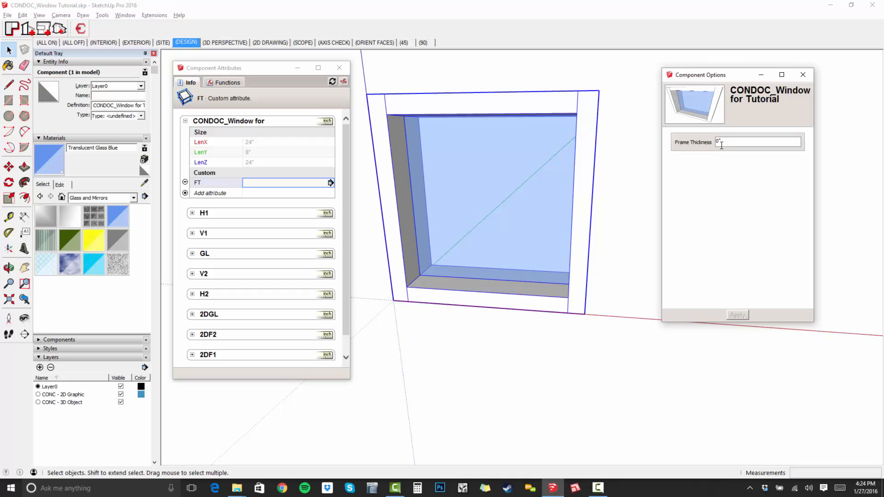
{"action": "left_click", "coordinate": [803, 75]}
{"action": "middle_click_drag", "start_coordinate": [474, 178], "coordinate": [549, 173]}
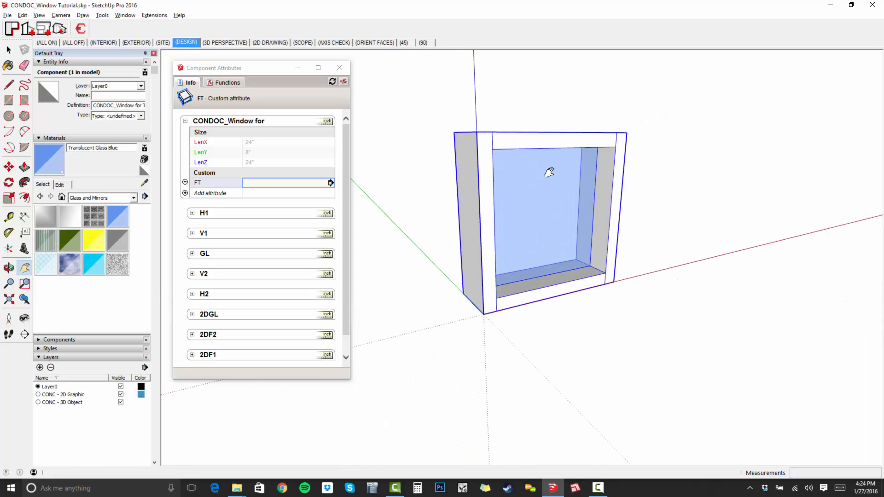
{"action": "key", "text": "space"}
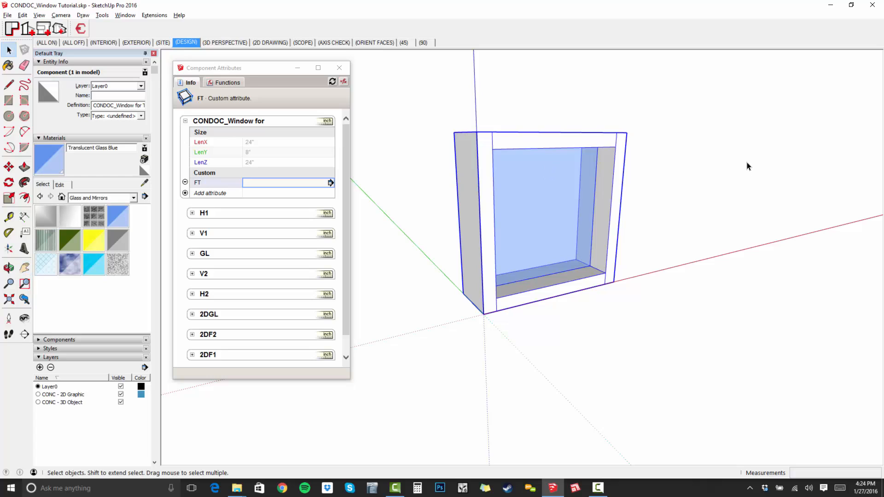
{"action": "left_click", "coordinate": [623, 230]}
{"action": "middle_click_drag", "start_coordinate": [624, 231], "coordinate": [584, 276]}
{"action": "left_click", "coordinate": [566, 257]}
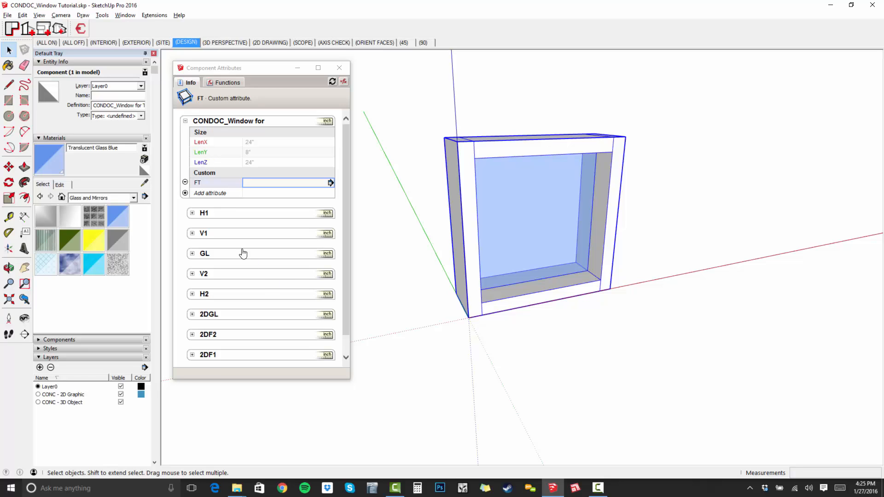
- Add all the position attributes, X, Y and Z, to the GL glass subcomponent
{"action": "left_click", "coordinate": [192, 254]}
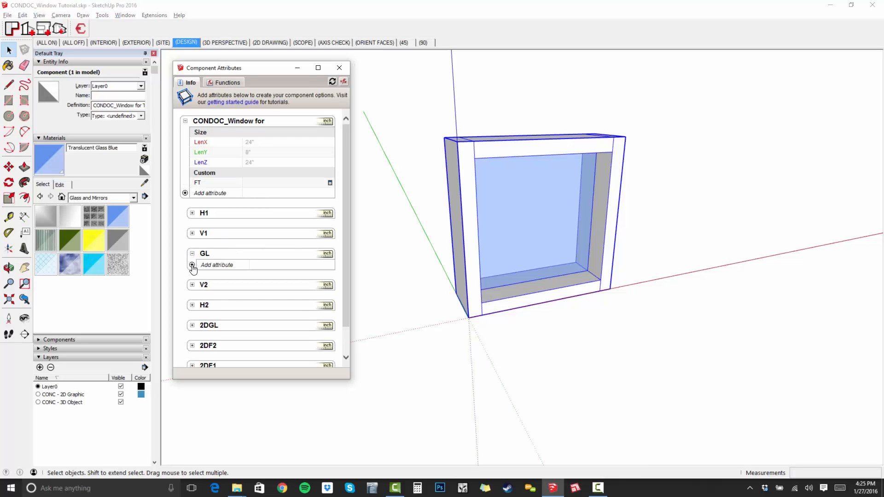
{"action": "scroll", "coordinate": [573, 258], "scroll_direction": "up", "scroll_amount": 5}
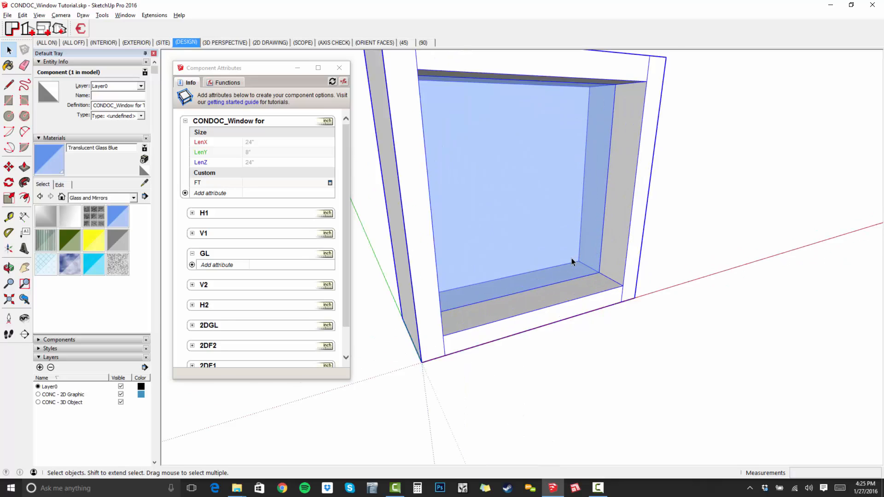
{"action": "scroll", "coordinate": [586, 279], "scroll_direction": "down", "scroll_amount": 3}
{"action": "middle_click_drag", "start_coordinate": [585, 280], "coordinate": [436, 324]}
{"action": "scroll", "coordinate": [437, 325], "scroll_direction": "up", "scroll_amount": 3}
{"action": "scroll", "coordinate": [421, 302], "scroll_direction": "down", "scroll_amount": 2}
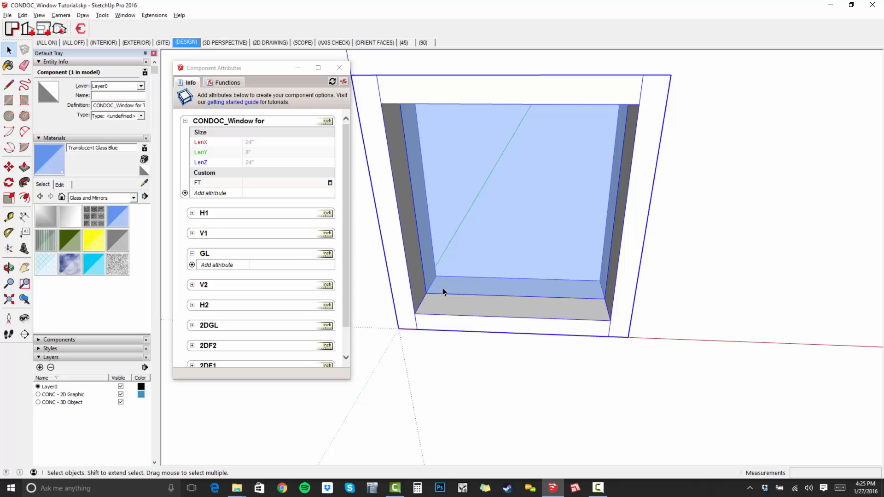
{"action": "left_click", "coordinate": [192, 267]}
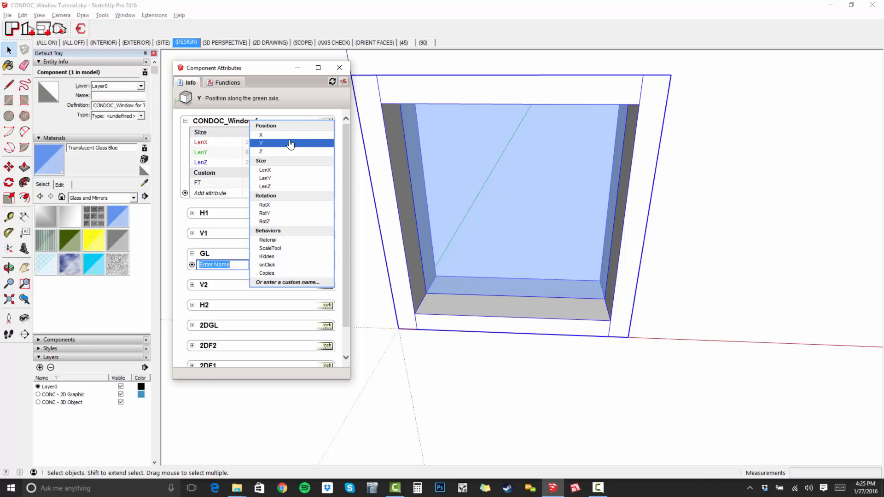
{"action": "left_click", "coordinate": [280, 126]}
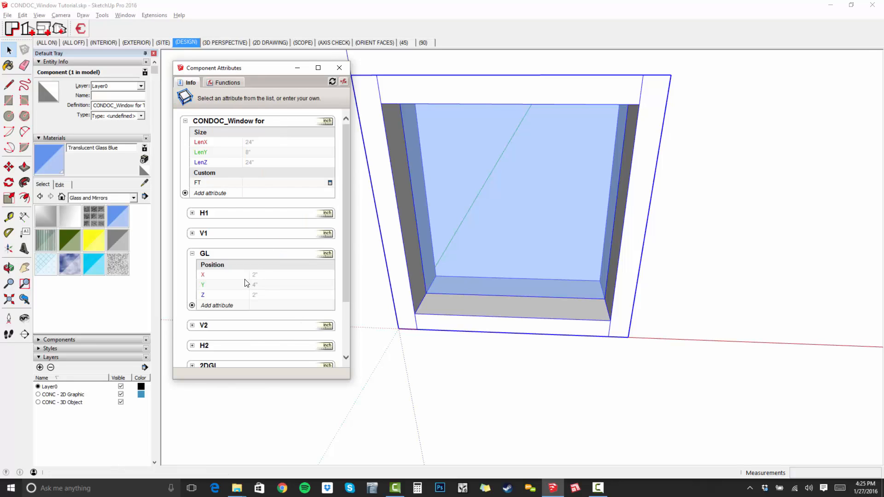
- Set the Y position of GL to the formula =CONDOC_Window for Tutorial!LenY/2
{"action": "scroll", "coordinate": [423, 304], "scroll_direction": "up", "scroll_amount": 4}
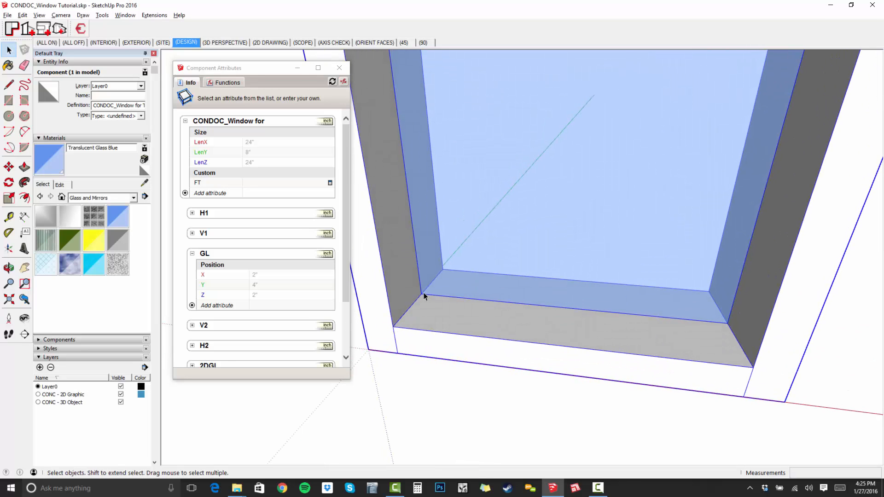
{"action": "left_click", "coordinate": [266, 286]}
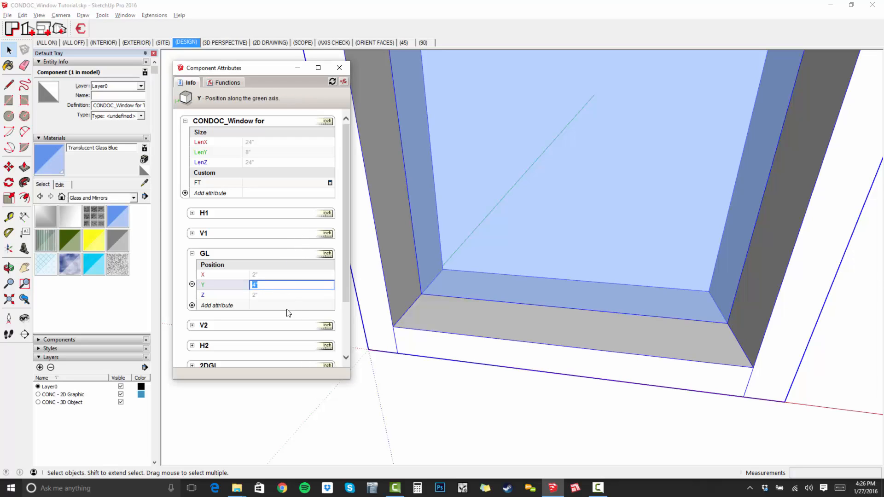
{"action": "type", "text": "="}
{"action": "left_click", "coordinate": [202, 154]}
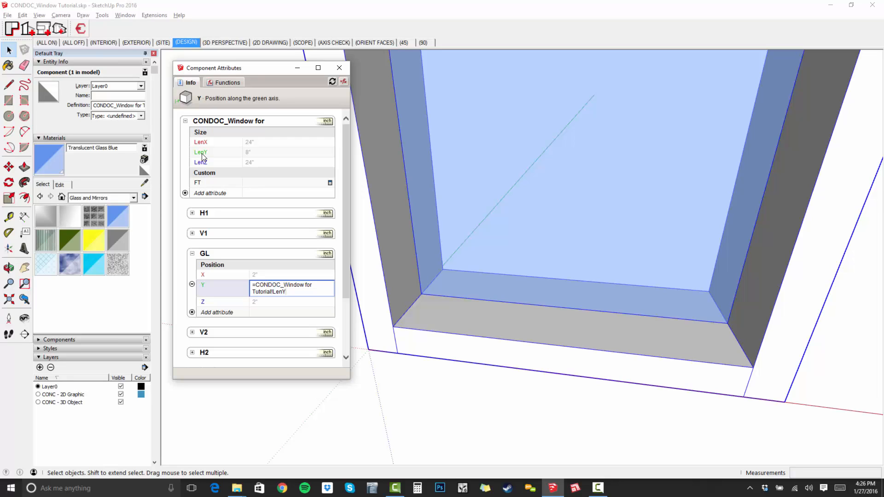
{"action": "type", "text": "/2"}
{"action": "key", "text": "Return"}
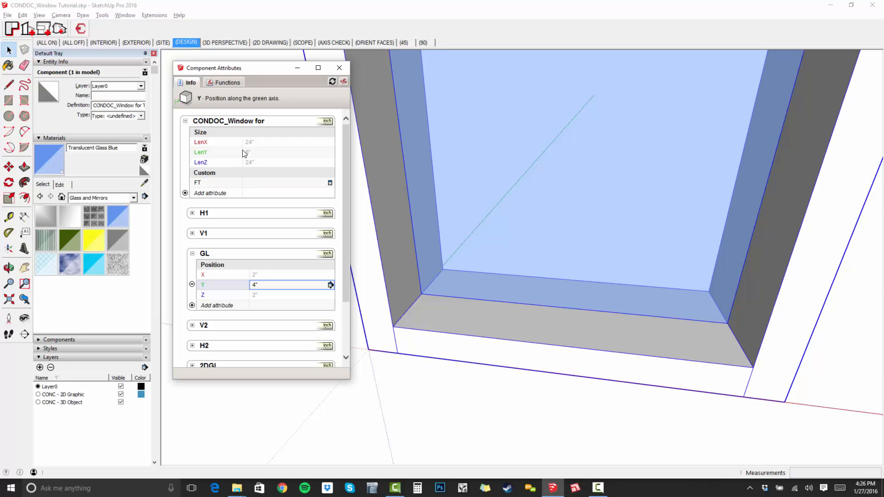
- Review the formula in GL's Y position and clear it
{"action": "left_click", "coordinate": [286, 286]}
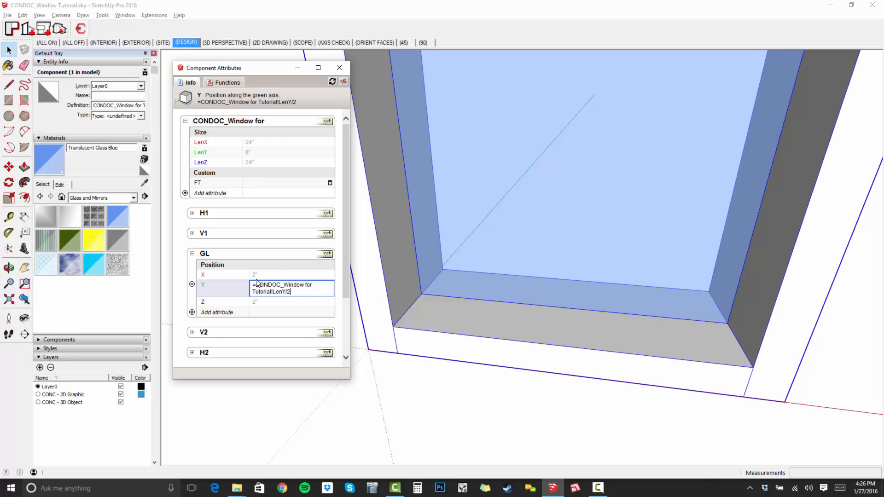
{"action": "left_click_drag", "start_coordinate": [302, 293], "coordinate": [223, 283]}
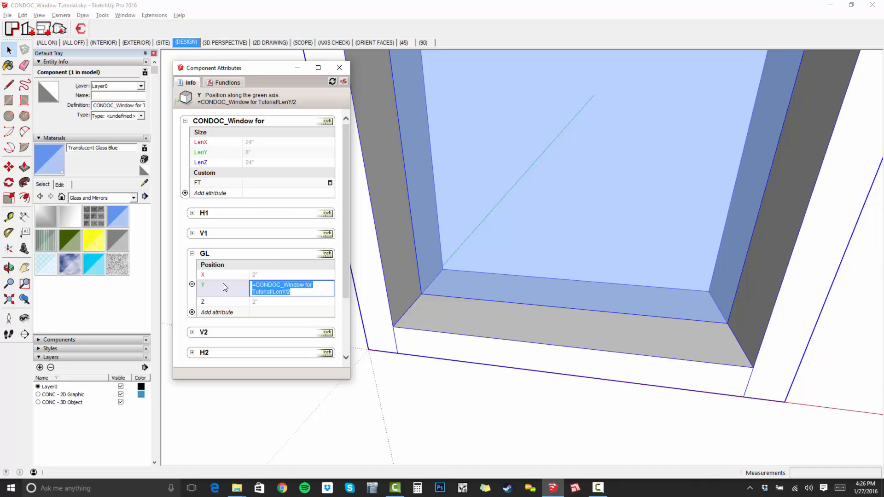
{"action": "key", "text": "BackSpace"}
{"action": "key", "text": "Return"}
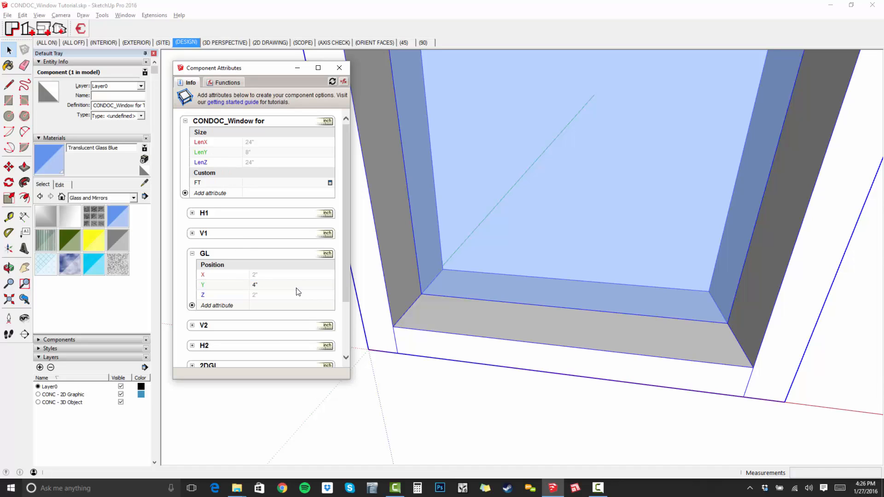
{"action": "left_click", "coordinate": [289, 286]}
{"action": "key", "text": "BackSpace"}
{"action": "key", "text": "Return"}
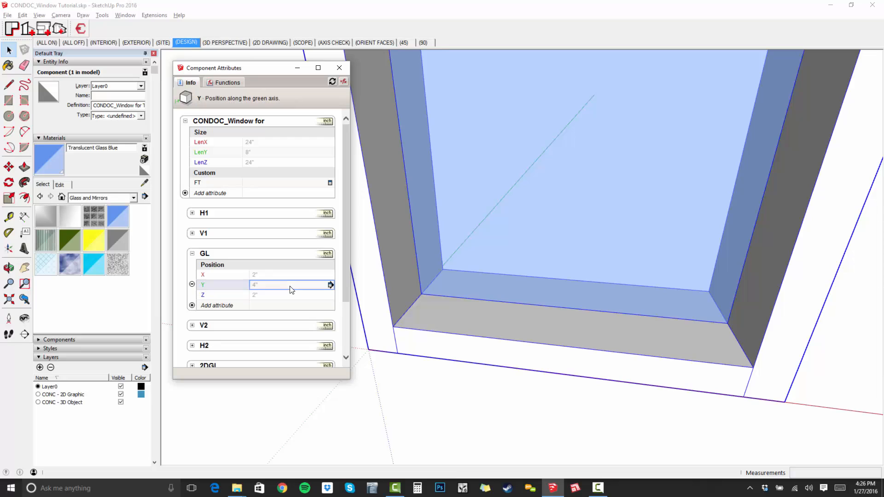
- Enter =CONDOC_Window for Tutorial!LenY/2 as GL's Y position, centring the glass in the frame depth
{"action": "left_click", "coordinate": [264, 289]}
{"action": "left_click_drag", "start_coordinate": [261, 285], "coordinate": [243, 291]}
{"action": "type", "text": "="}
{"action": "left_click", "coordinate": [201, 152]}
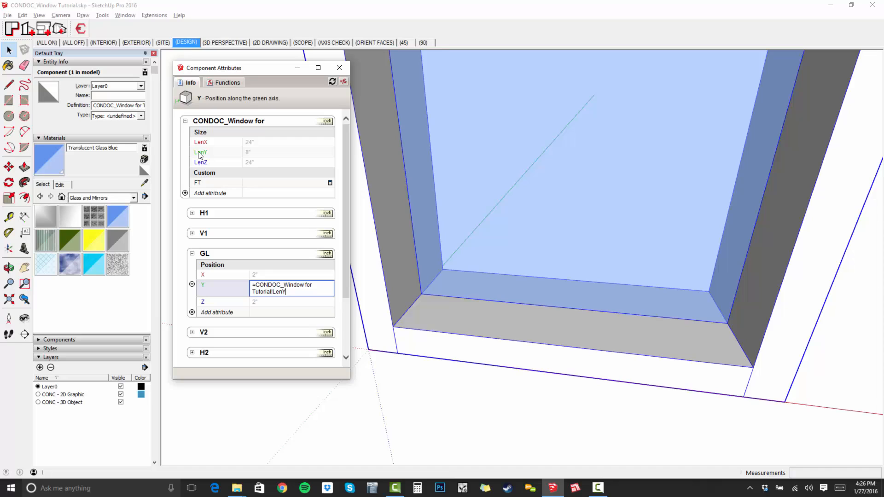
{"action": "type", "text": "/2"}
{"action": "key", "text": "Return"}
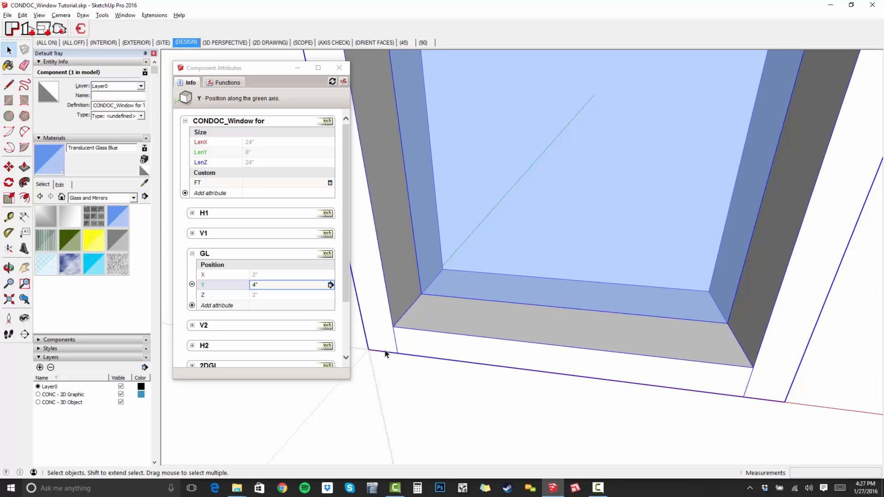
- Link GL's X position to the window component's FT attribute and set FT to 2
{"action": "left_click", "coordinate": [267, 275]}
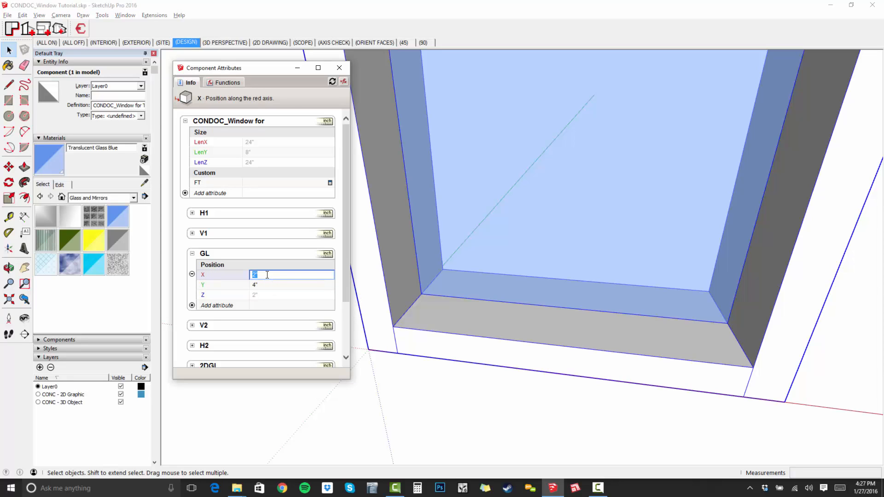
{"action": "type", "text": "="}
{"action": "left_click", "coordinate": [206, 184]}
{"action": "left_click", "coordinate": [272, 186]}
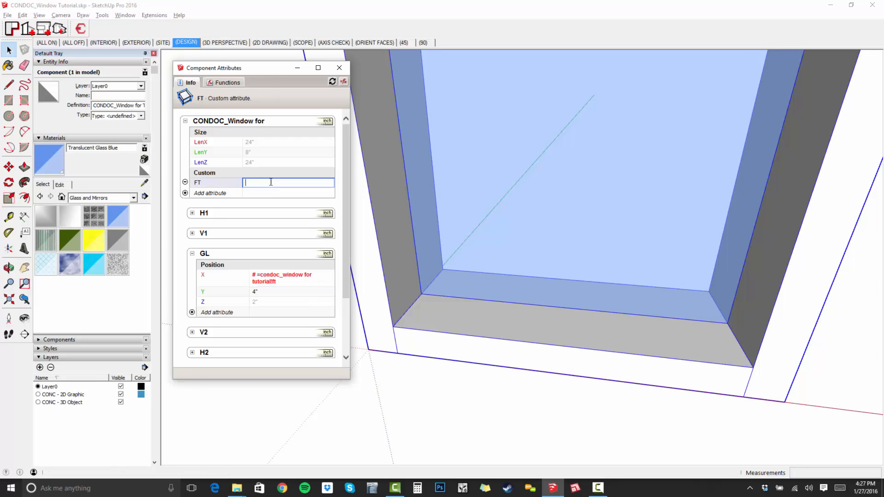
{"action": "type", "text": "2"}
{"action": "key", "text": "Return"}
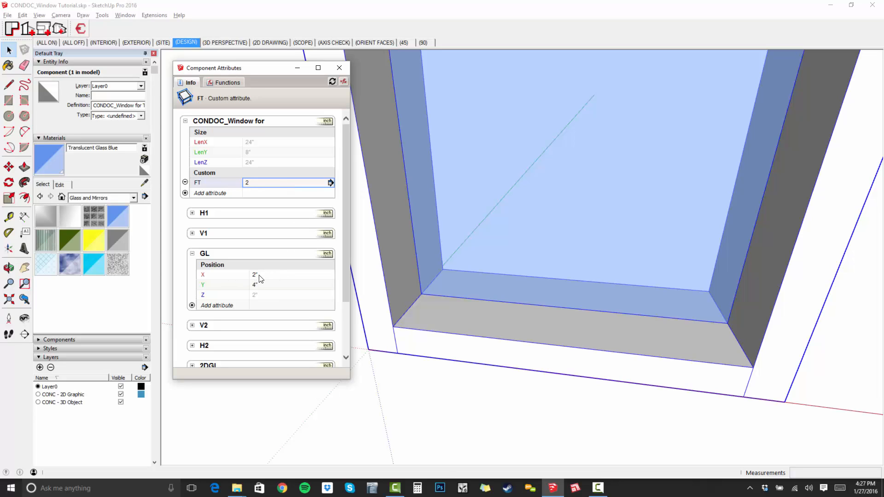
- Link GL's Z position to the window component's FT attribute
{"action": "left_click", "coordinate": [266, 296]}
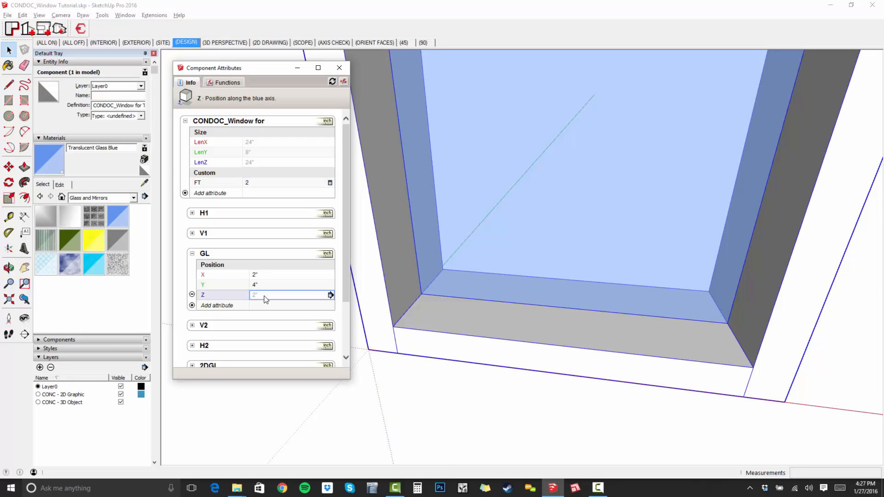
{"action": "type", "text": "="}
{"action": "left_click", "coordinate": [202, 184]}
{"action": "key", "text": "Return"}
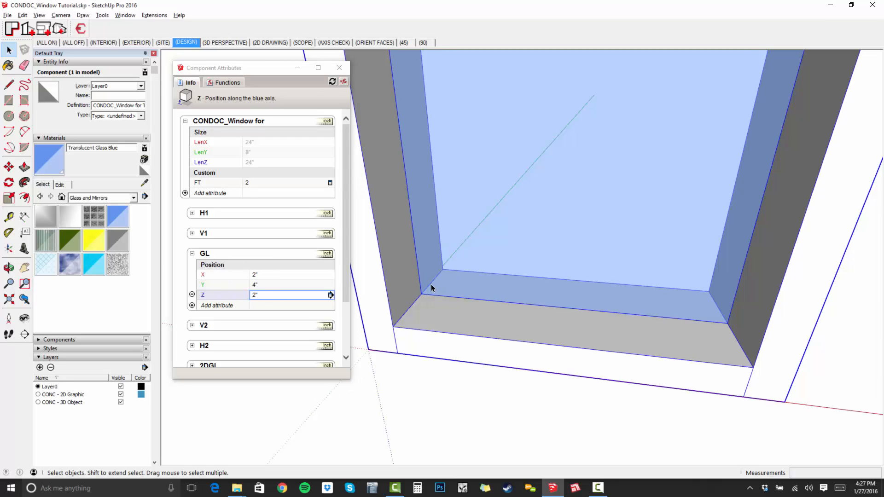
- Add all the size attributes, LenX, LenY and LenZ, to GL and make the attributes window taller
{"action": "left_click", "coordinate": [192, 306]}
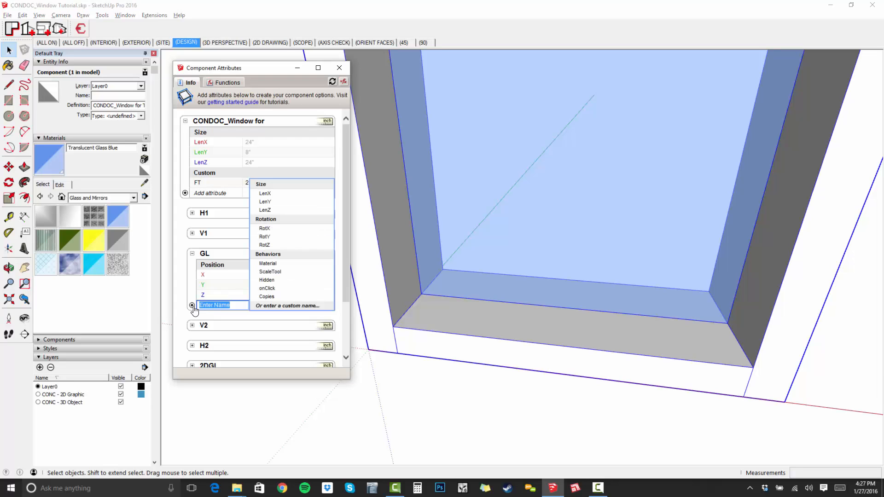
{"action": "left_click", "coordinate": [271, 185]}
{"action": "scroll", "coordinate": [276, 199], "scroll_direction": "down", "scroll_amount": 1}
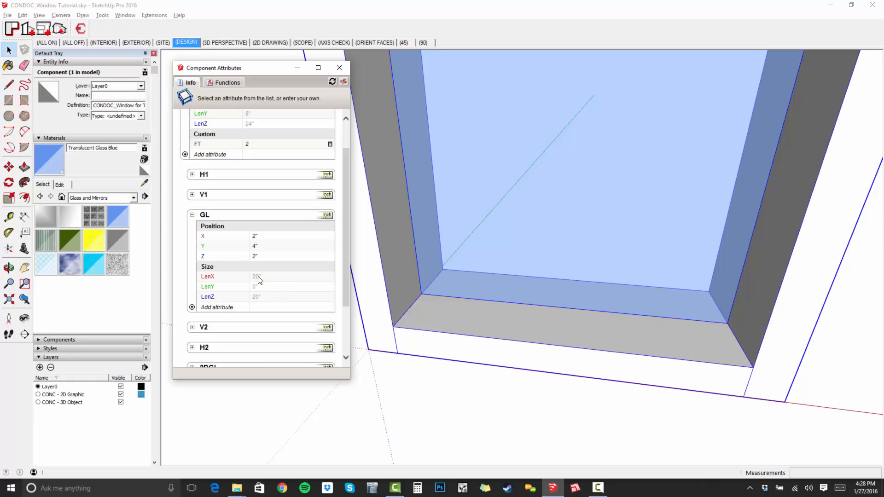
{"action": "scroll", "coordinate": [259, 280], "scroll_direction": "up", "scroll_amount": 2}
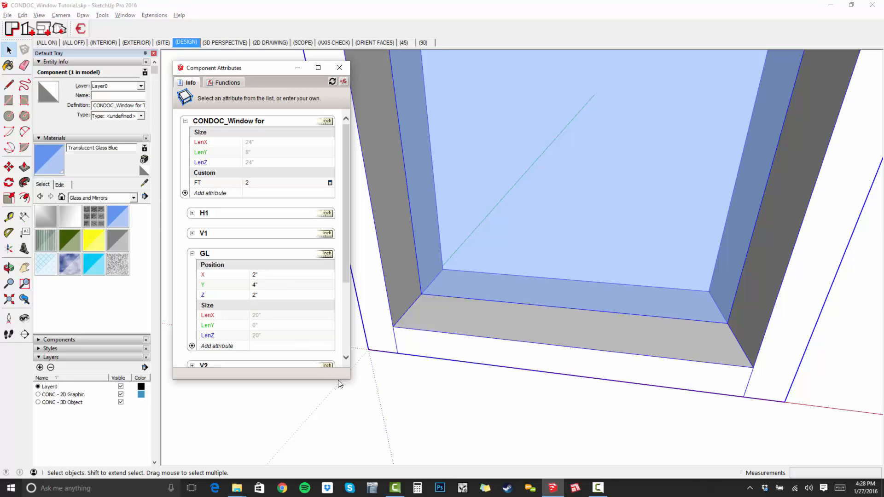
{"action": "left_click_drag", "start_coordinate": [338, 380], "coordinate": [339, 446]}
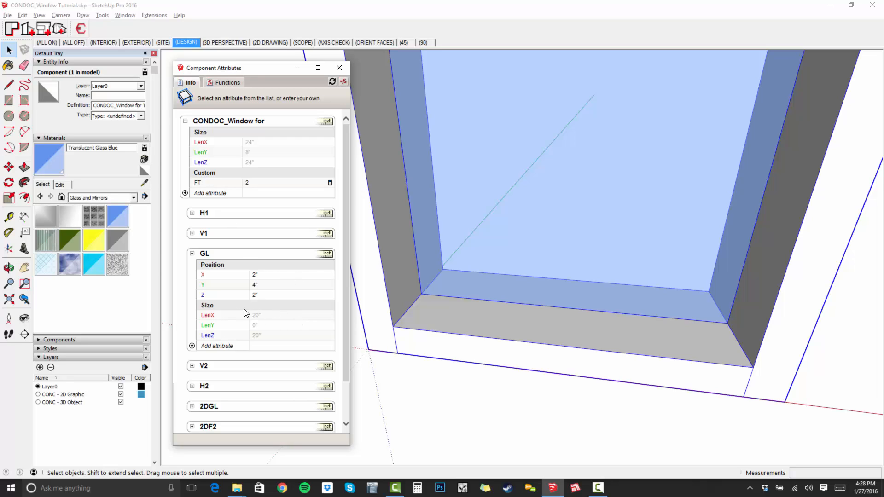
- Set GL's LenX to the window component's LenX minus its FT twice
{"action": "left_click", "coordinate": [272, 317]}
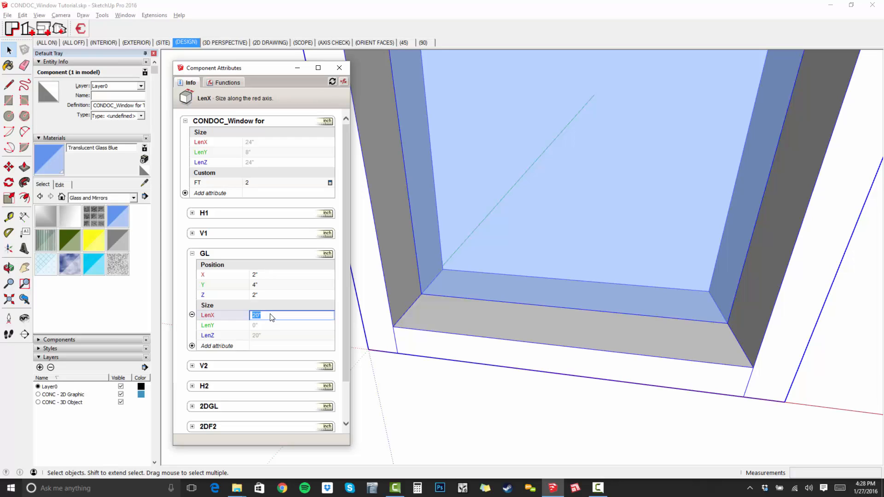
{"action": "type", "text": "="}
{"action": "left_click", "coordinate": [208, 145]}
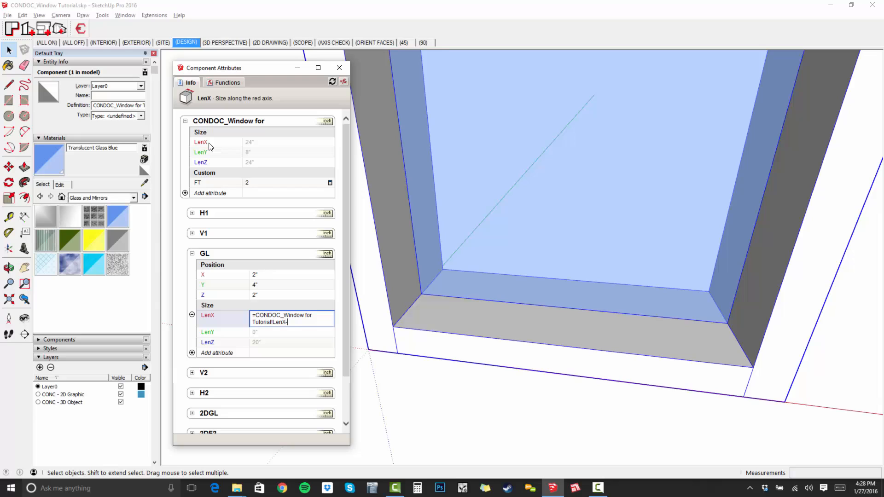
{"action": "type", "text": "-"}
{"action": "left_click", "coordinate": [205, 184]}
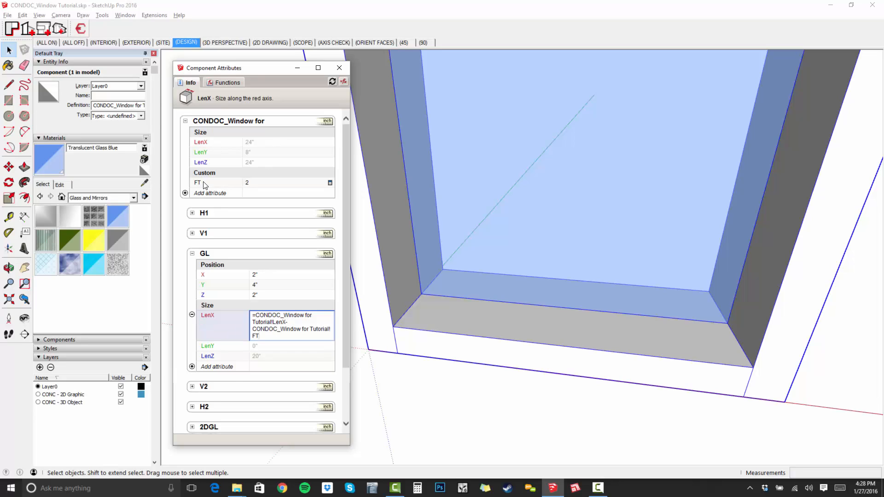
{"action": "type", "text": "-"}
{"action": "left_click", "coordinate": [205, 184]}
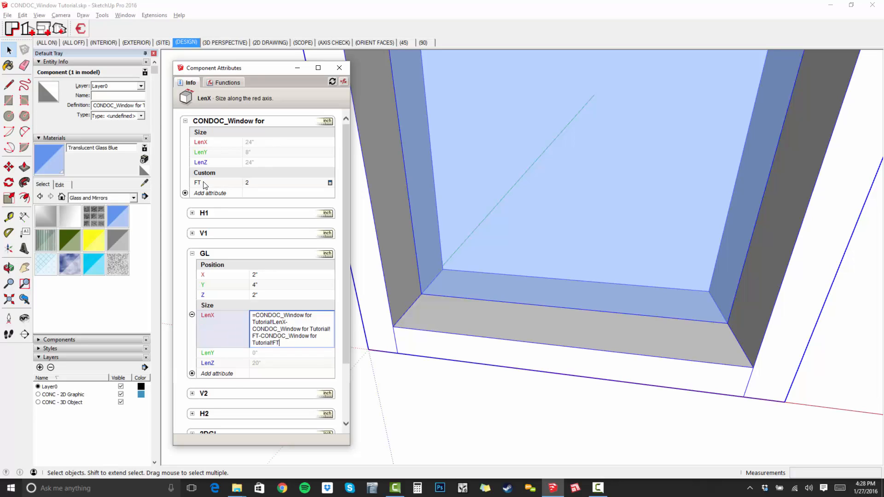
{"action": "key", "text": "Return"}
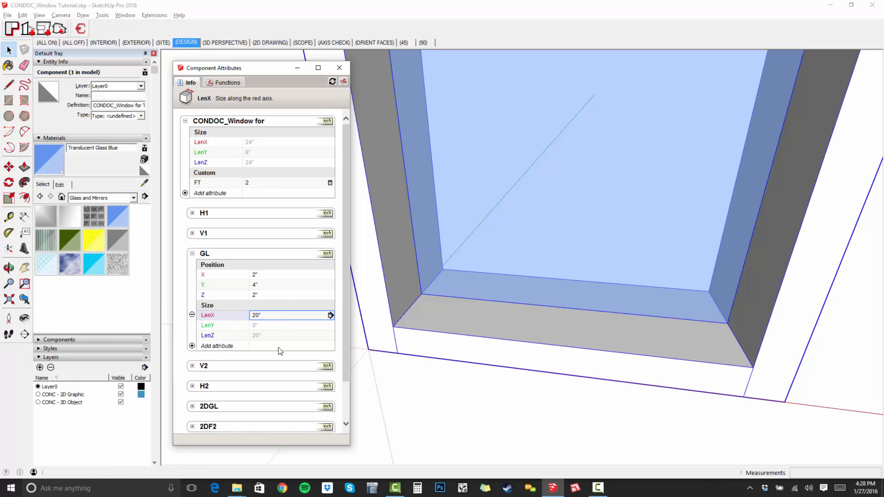
- Set GL's LenZ to the window component's LenZ minus its FT twice
{"action": "left_click", "coordinate": [282, 336]}
{"action": "type", "text": "="}
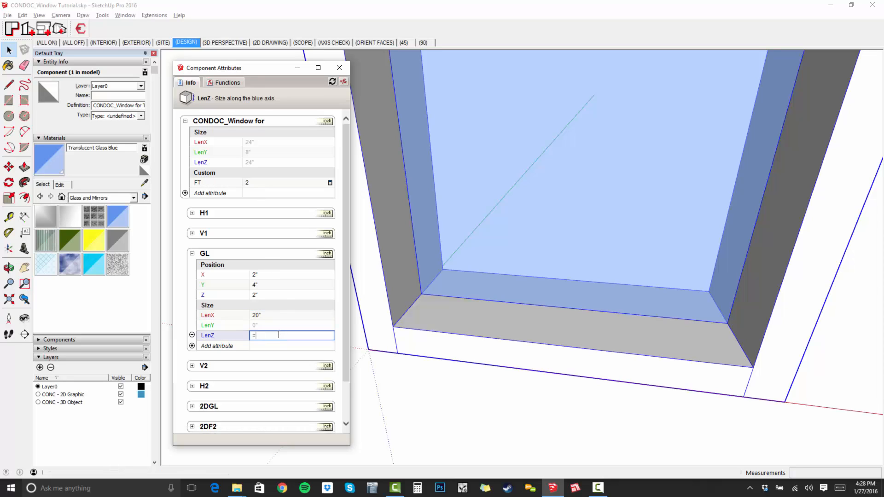
{"action": "left_click", "coordinate": [202, 163]}
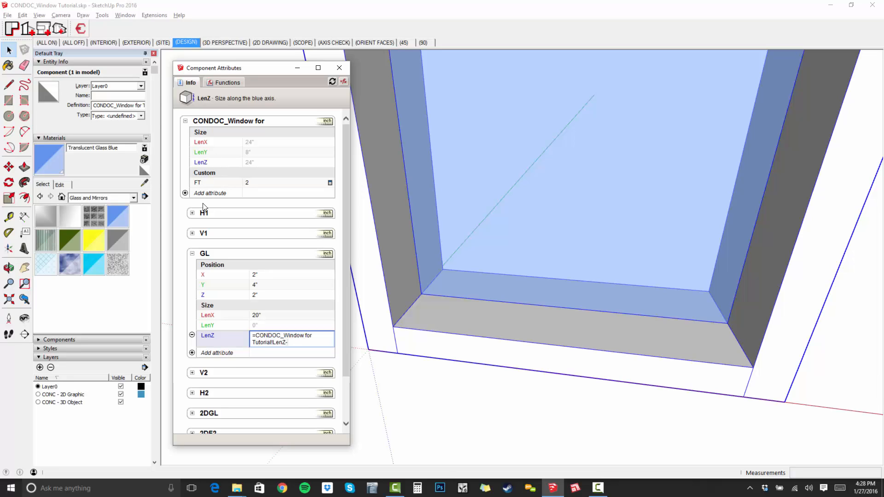
{"action": "left_click", "coordinate": [201, 184]}
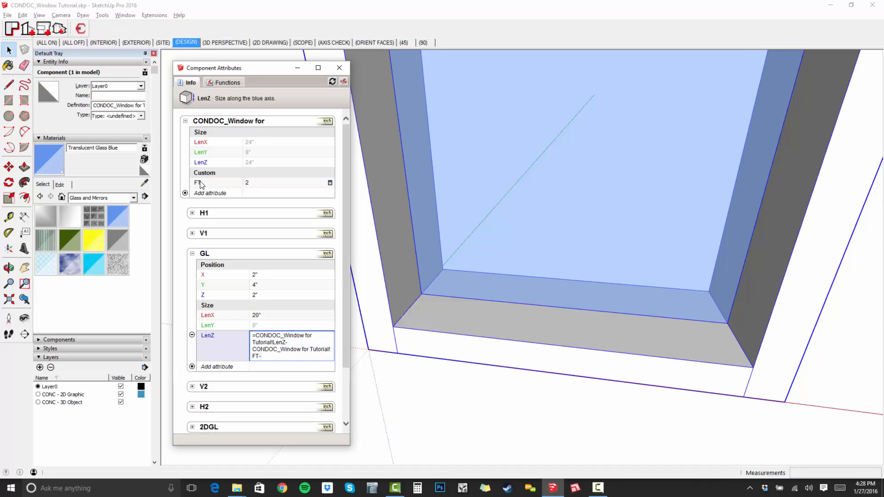
{"action": "left_click", "coordinate": [200, 183]}
{"action": "key", "text": "Return"}
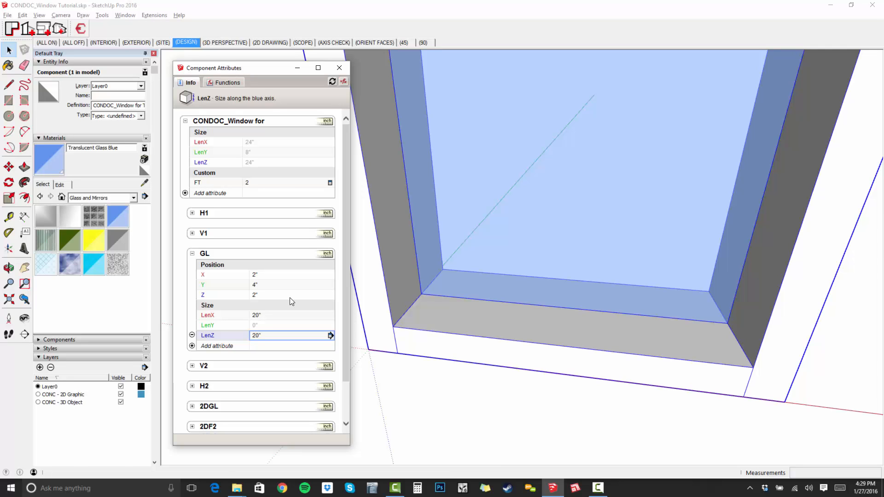
- Examine the axis origins of V1, H2 and the whole window component by opening each one for editing
{"action": "mouse_move", "coordinate": [492, 336]}
{"action": "middle_mouse_down"}
{"action": "mouse_move", "coordinate": [584, 325]}
{"action": "mouse_move", "coordinate": [588, 363]}
{"action": "mouse_move", "coordinate": [576, 330]}
{"action": "mouse_move", "coordinate": [503, 339]}
{"action": "middle_mouse_up"}
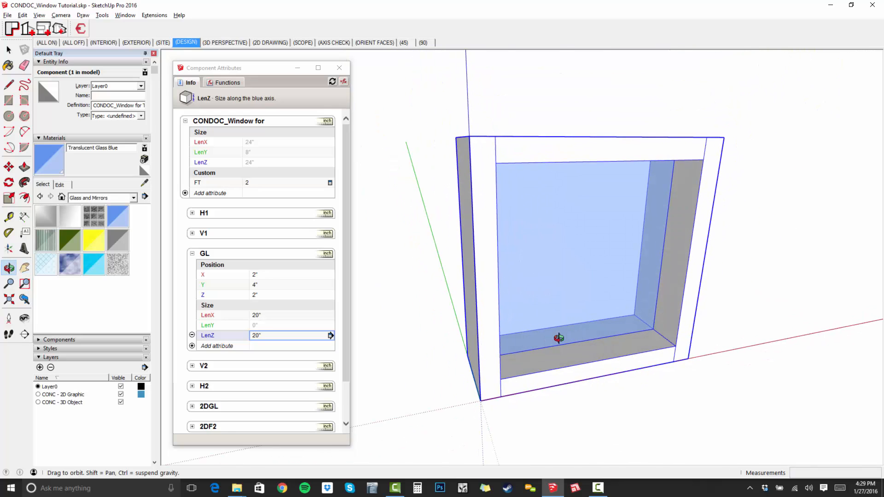
{"action": "middle_click_drag", "start_coordinate": [588, 369], "coordinate": [533, 316]}
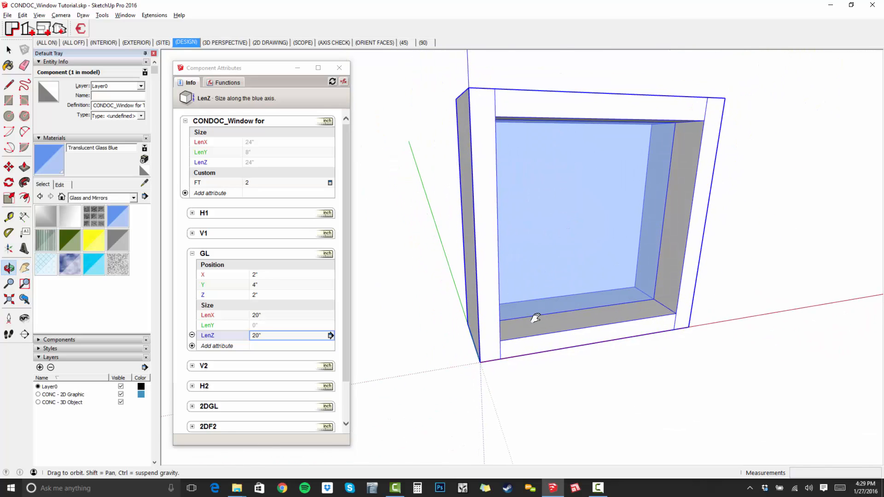
{"action": "double_click", "coordinate": [482, 195]}
{"action": "double_click", "coordinate": [480, 193]}
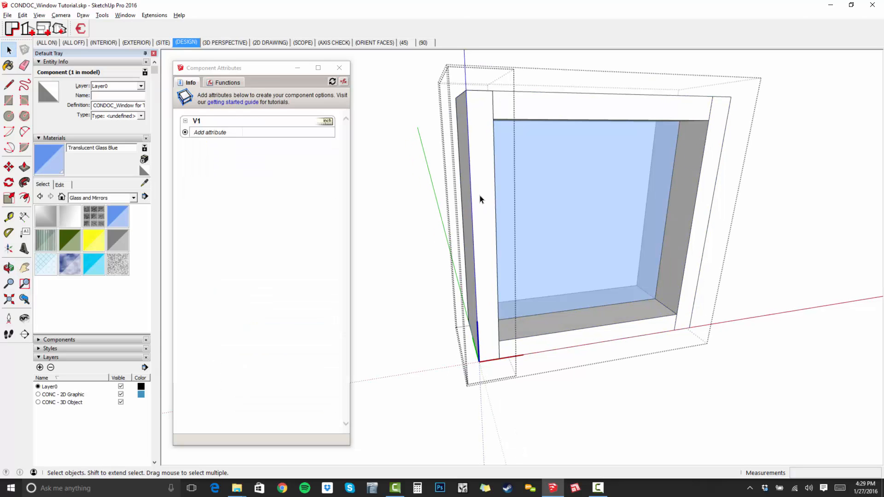
{"action": "double_click", "coordinate": [476, 234]}
{"action": "key", "text": "i"}
{"action": "scroll", "coordinate": [482, 290], "scroll_direction": "up", "scroll_amount": 5}
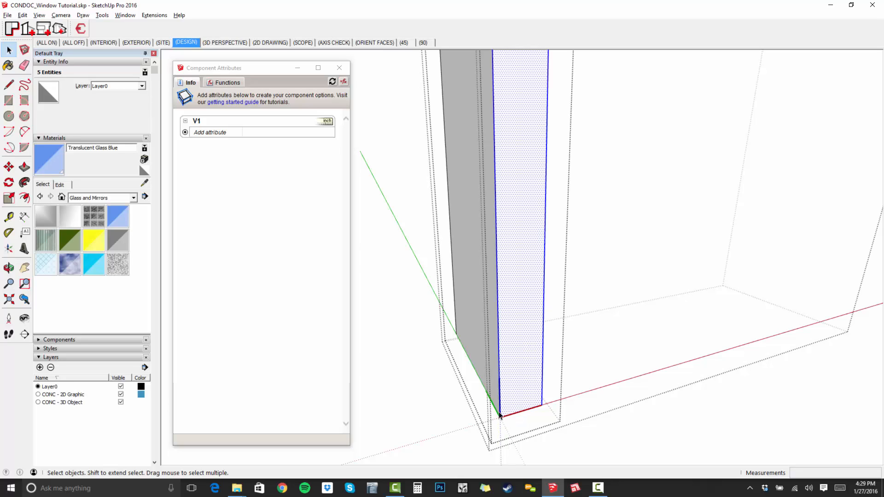
{"action": "key", "text": "Escape"}
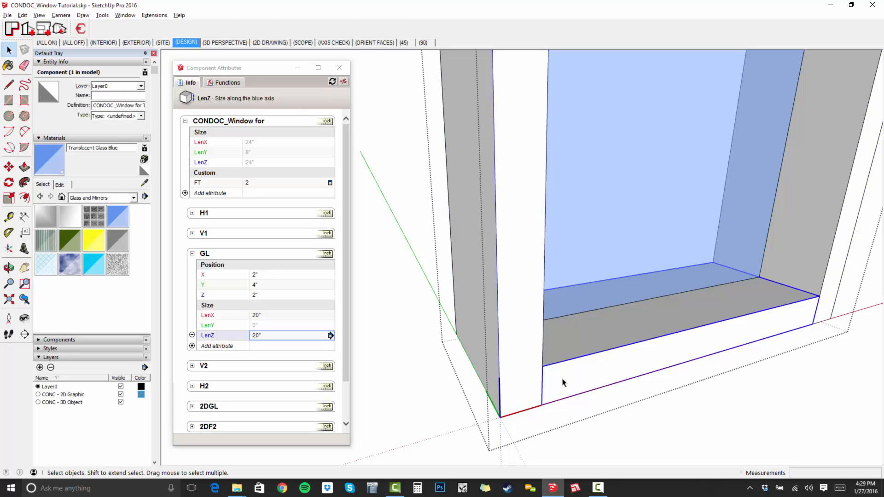
{"action": "double_click", "coordinate": [562, 383]}
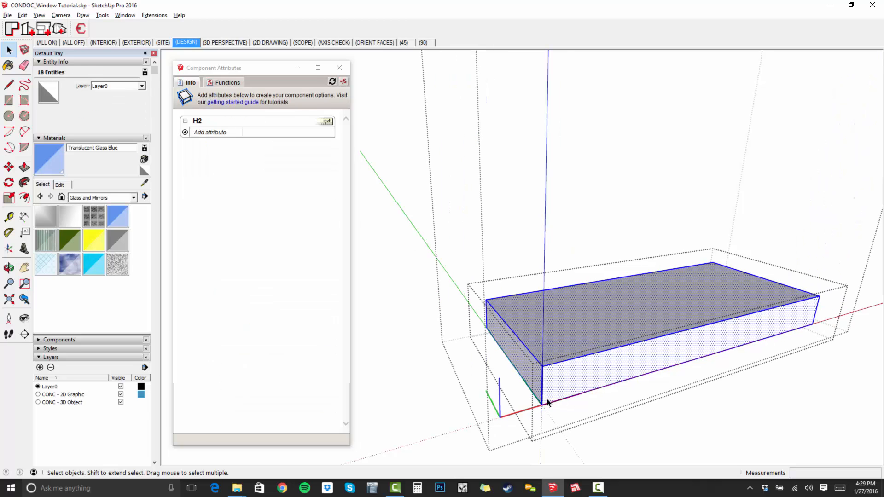
{"action": "key", "text": "Escape"}
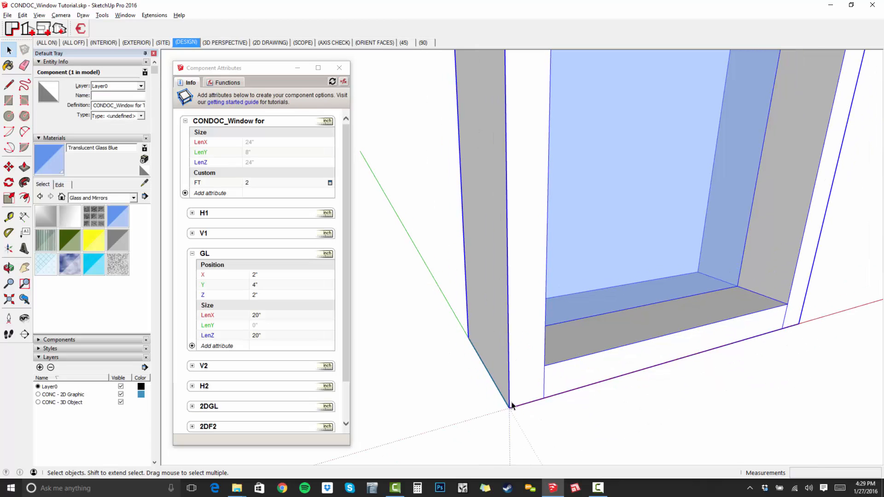
{"action": "double_click", "coordinate": [511, 405]}
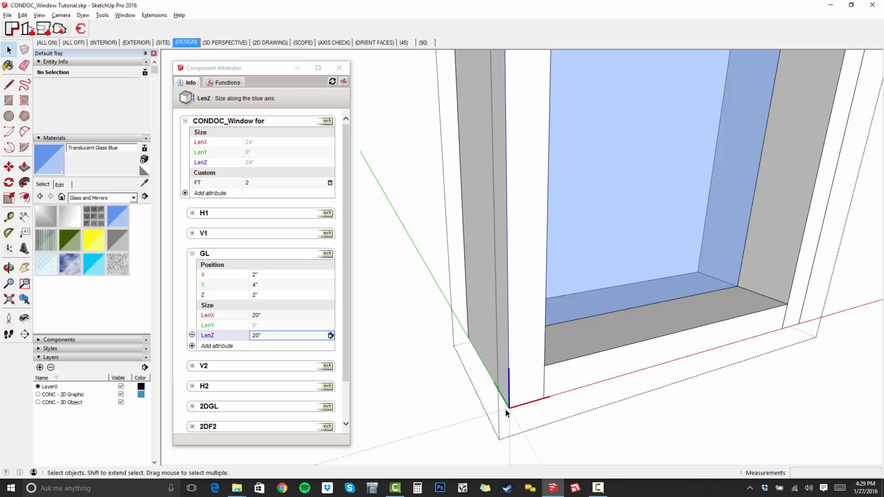
{"action": "scroll", "coordinate": [475, 368], "scroll_direction": "down", "scroll_amount": 2}
{"action": "key", "text": "Escape"}
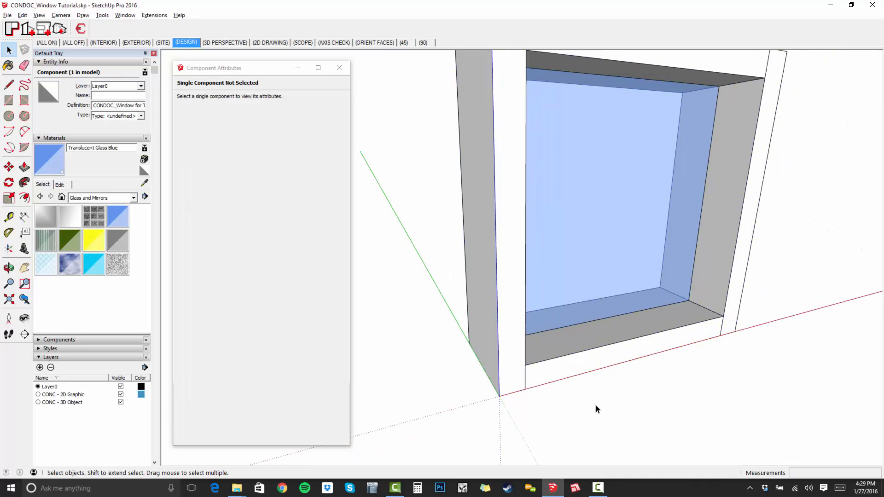
- Reselect the whole window component and collapse GL's attributes
{"action": "left_click", "coordinate": [605, 387]}
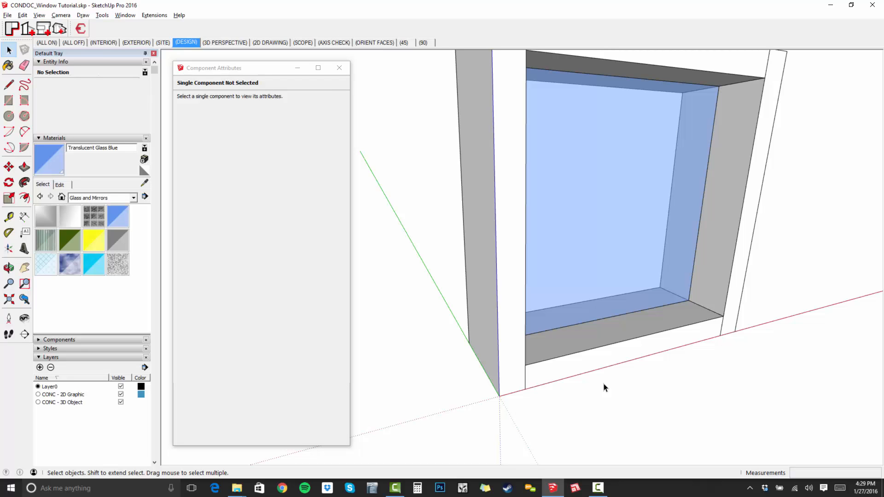
{"action": "middle_click_drag", "start_coordinate": [636, 310], "coordinate": [528, 180]}
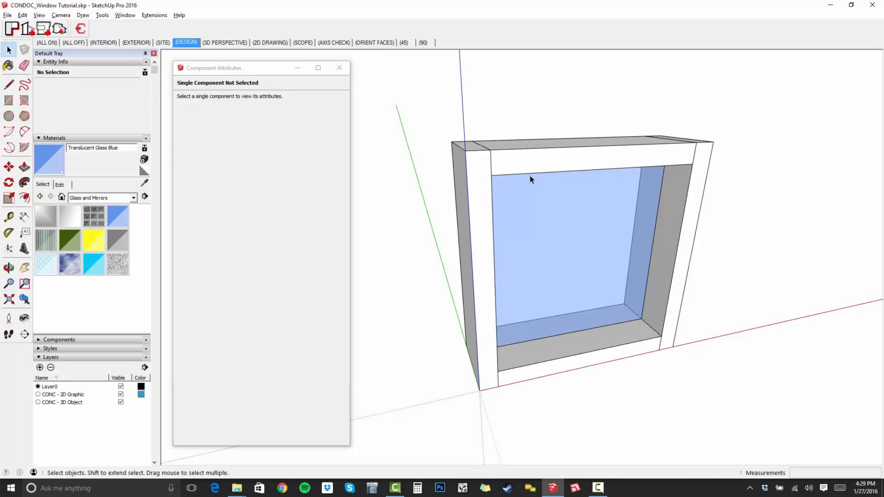
{"action": "left_click", "coordinate": [510, 157]}
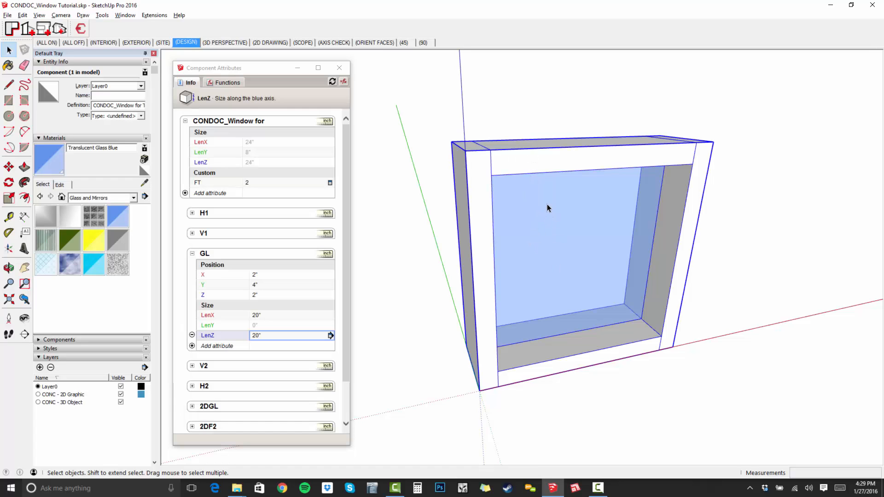
{"action": "middle_click_drag", "start_coordinate": [545, 381], "coordinate": [529, 369]}
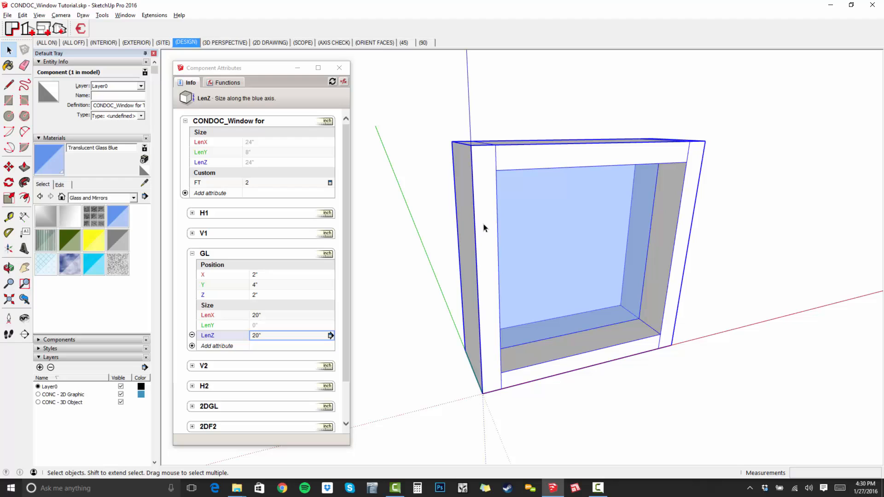
{"action": "left_click", "coordinate": [192, 253]}
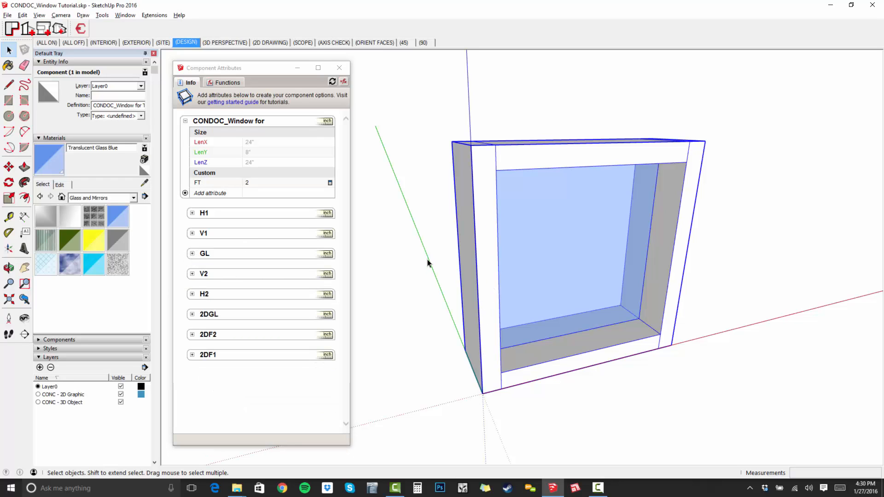
- Copy the window component in front of the original and stretch the copy along the red axis to about 42.72 inches wide
{"action": "middle_click_drag", "start_coordinate": [430, 211], "coordinate": [510, 233]}
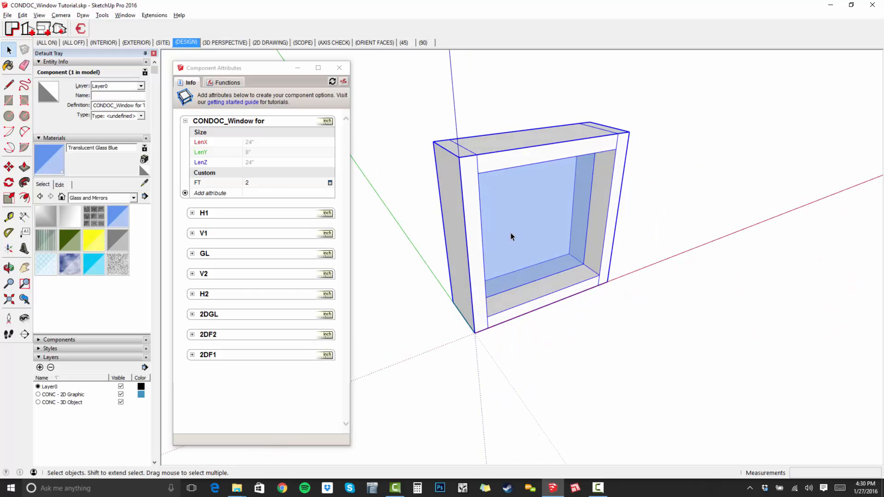
{"action": "scroll", "coordinate": [510, 233], "scroll_direction": "down", "scroll_amount": 1}
{"action": "scroll", "coordinate": [501, 242], "scroll_direction": "down", "scroll_amount": 2}
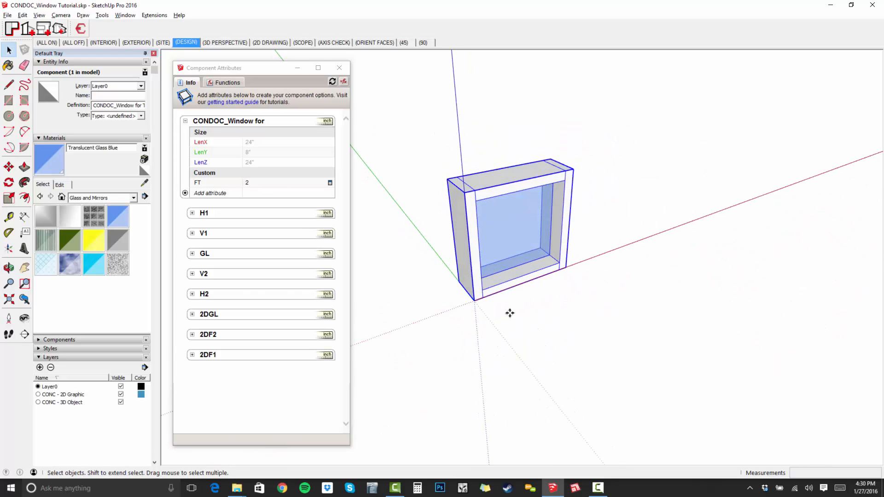
{"action": "key", "text": "m"}
{"action": "key", "text": "ctrl"}
{"action": "left_click", "coordinate": [530, 323]}
{"action": "left_click", "coordinate": [705, 389]}
{"action": "middle_click_drag", "start_coordinate": [644, 354], "coordinate": [726, 308]}
{"action": "key", "text": "s"}
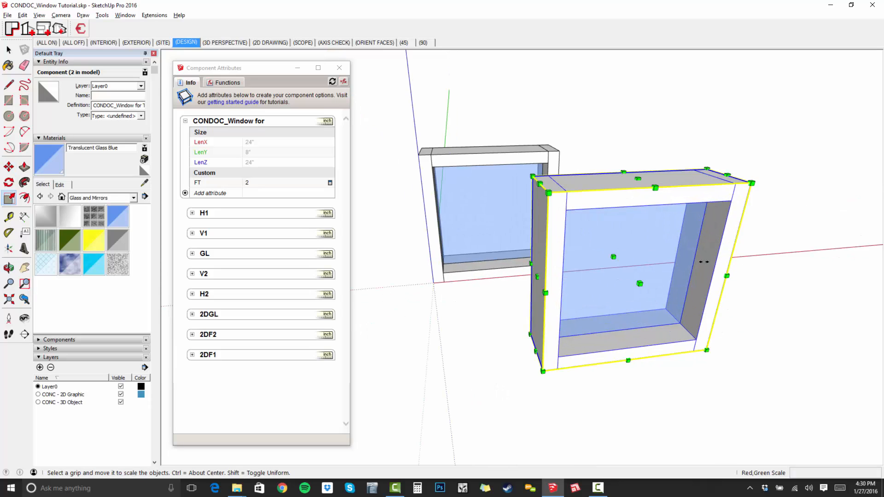
{"action": "left_click_drag", "start_coordinate": [727, 275], "coordinate": [820, 250]}
{"action": "middle_click_drag", "start_coordinate": [786, 355], "coordinate": [814, 382]}
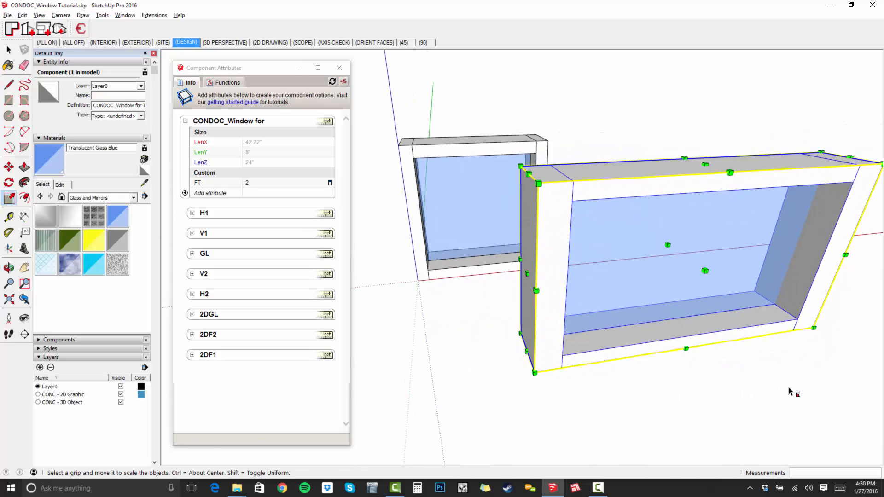
- Delete the stretched window copy and select the original window component
{"action": "key", "text": "Delete"}
{"action": "mouse_move", "coordinate": [474, 271]}
{"action": "middle_mouse_down"}
{"action": "mouse_move", "coordinate": [518, 235]}
{"action": "mouse_move", "coordinate": [489, 227]}
{"action": "mouse_move", "coordinate": [474, 302]}
{"action": "mouse_move", "coordinate": [474, 265]}
{"action": "middle_mouse_up"}
{"action": "scroll", "coordinate": [490, 223], "scroll_direction": "up", "scroll_amount": 3}
{"action": "left_click", "coordinate": [505, 228]}
{"action": "middle_click_drag", "start_coordinate": [476, 223], "coordinate": [501, 259]}
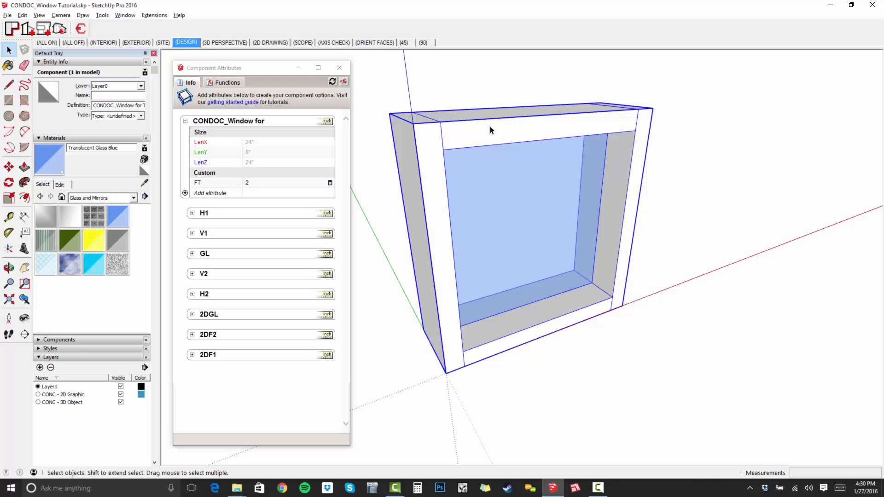
- Add the position attributes X, Y and Z to V1
{"action": "left_click", "coordinate": [192, 214]}
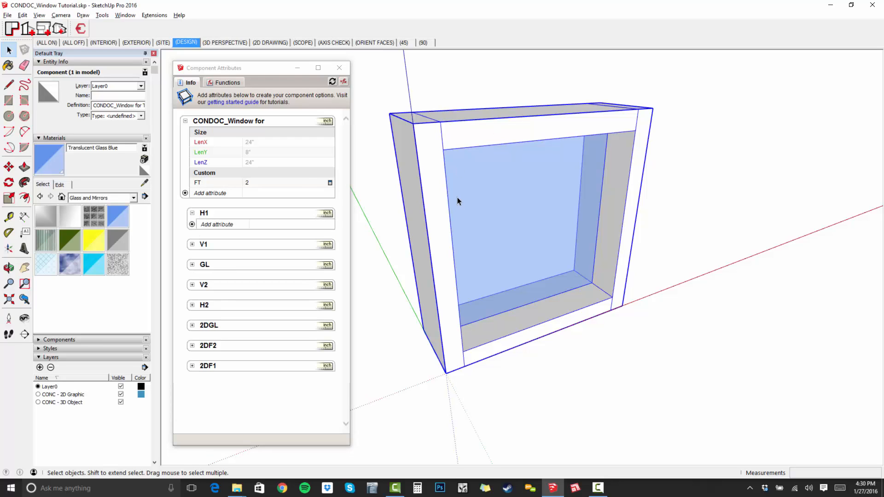
{"action": "left_click", "coordinate": [192, 213]}
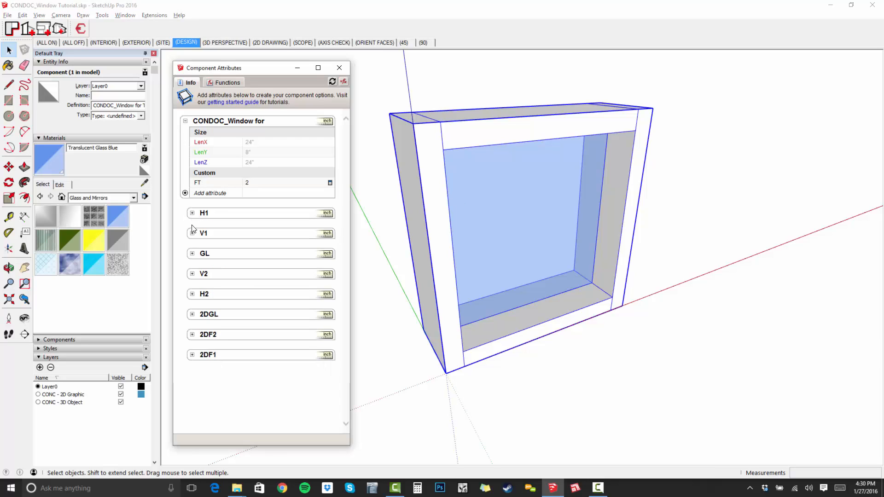
{"action": "left_click", "coordinate": [192, 232]}
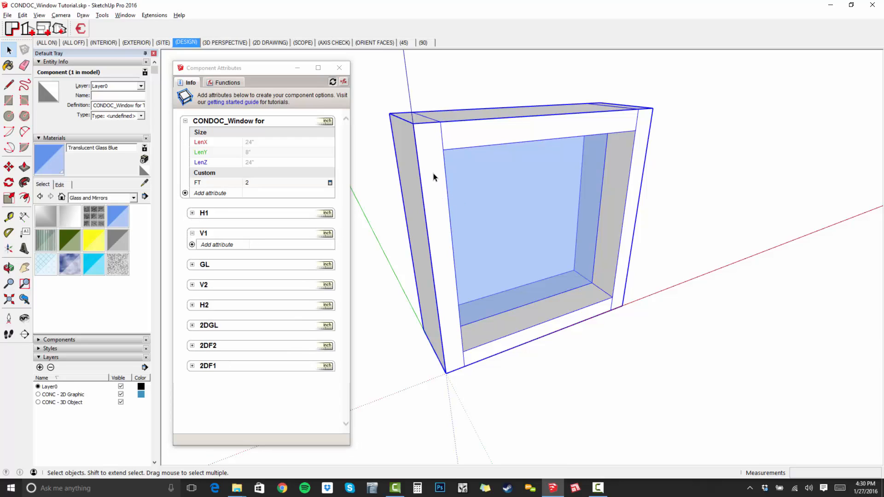
{"action": "left_click", "coordinate": [192, 244]}
{"action": "left_click", "coordinate": [279, 247]}
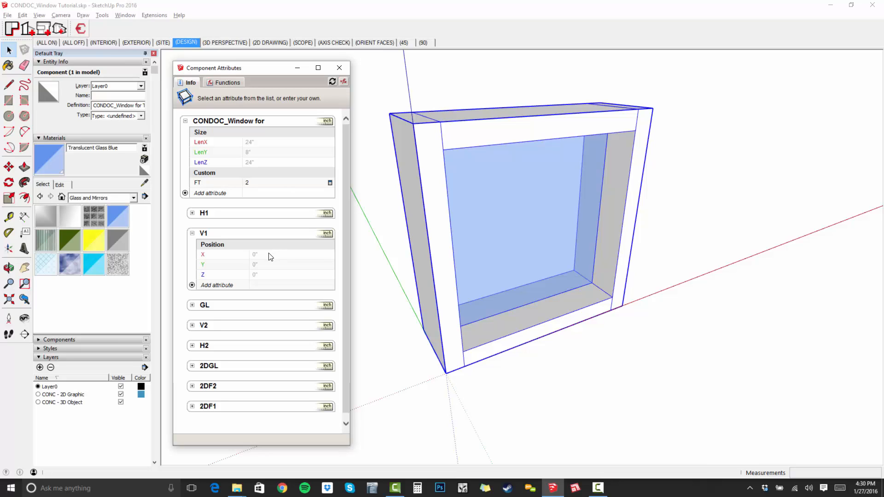
- Fix V1's X, Z and Y positions at the component's origin with the formula =0 for each
{"action": "left_click", "coordinate": [270, 255]}
{"action": "type", "text": "="}
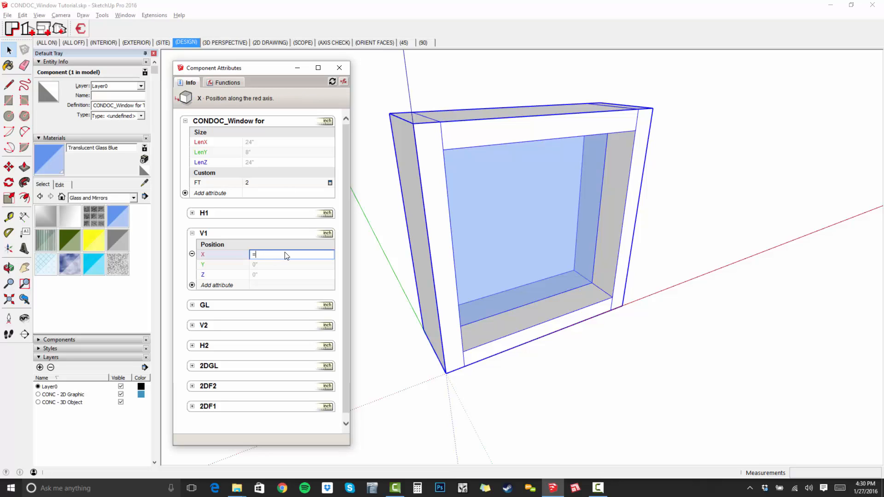
{"action": "type", "text": "0"}
{"action": "key", "text": "Return"}
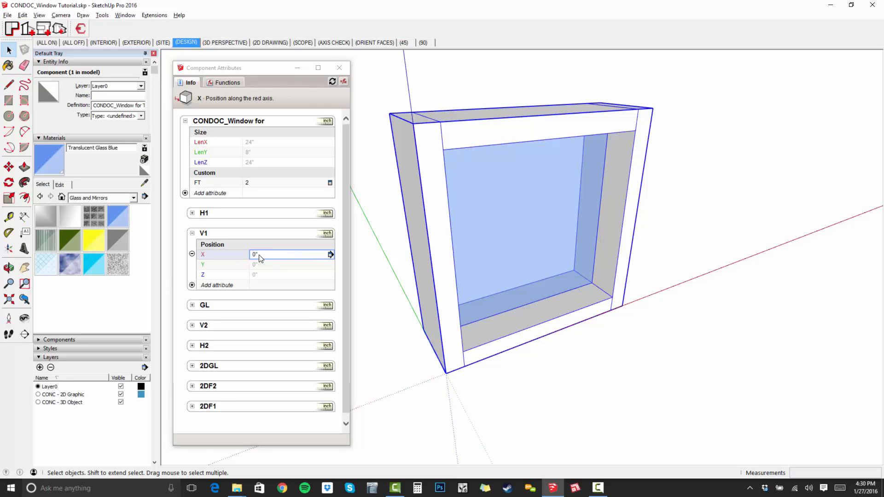
{"action": "left_click", "coordinate": [273, 274]}
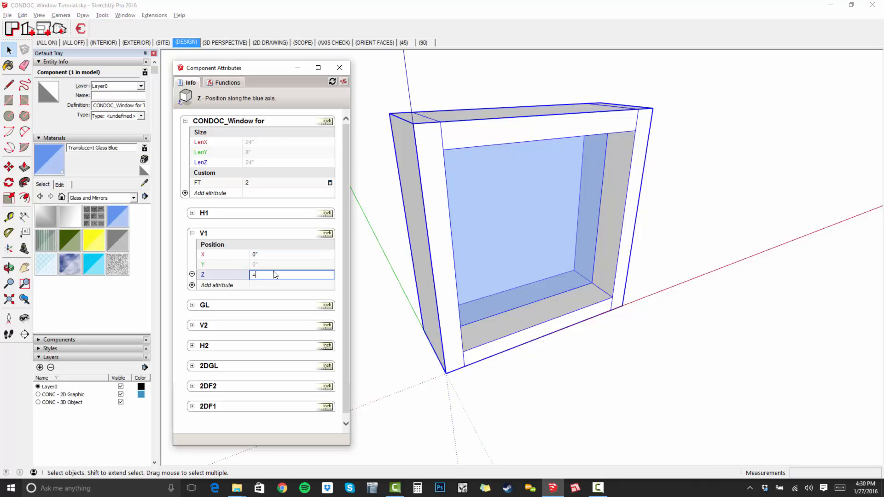
{"action": "key", "text": "Return"}
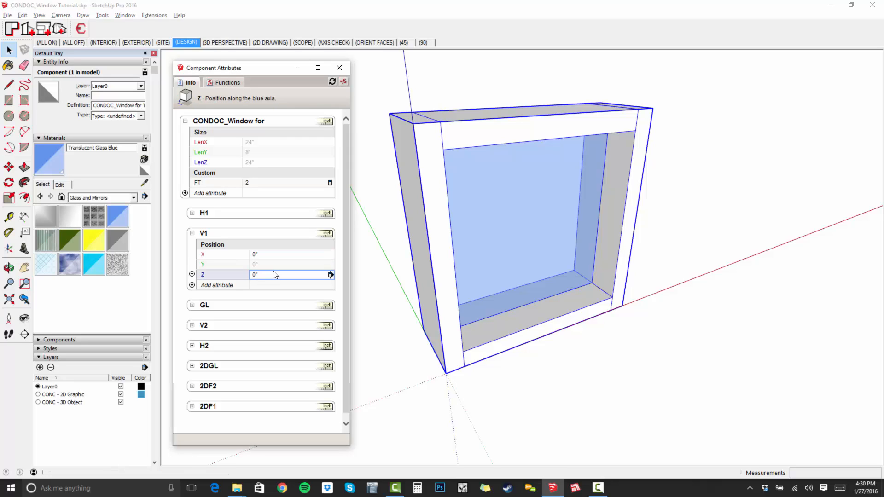
{"action": "middle_click_drag", "start_coordinate": [465, 355], "coordinate": [460, 356]}
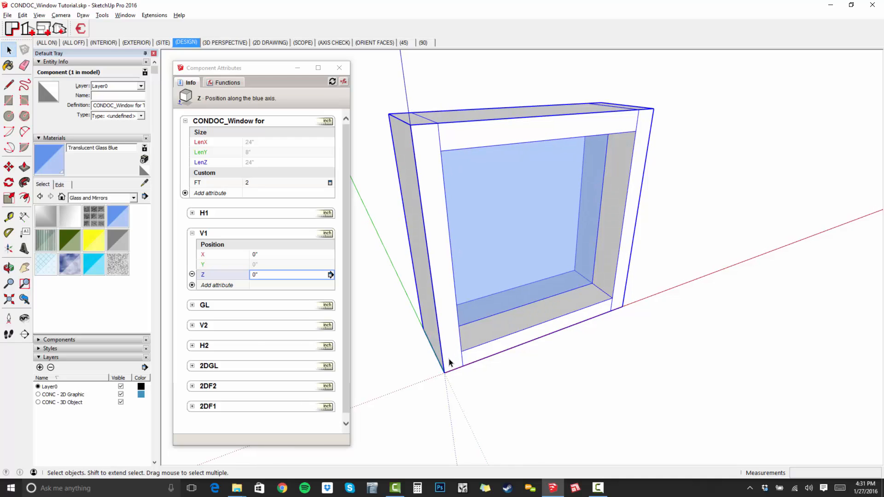
{"action": "left_click", "coordinate": [283, 264]}
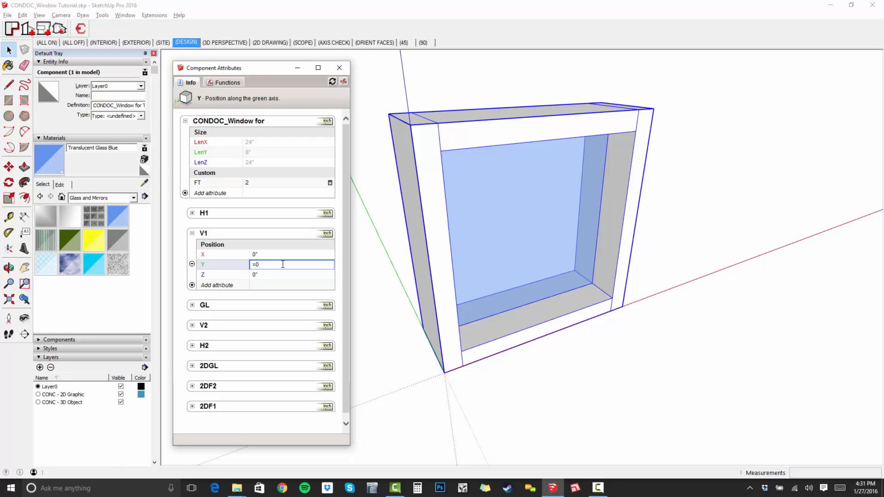
{"action": "key", "text": "Return"}
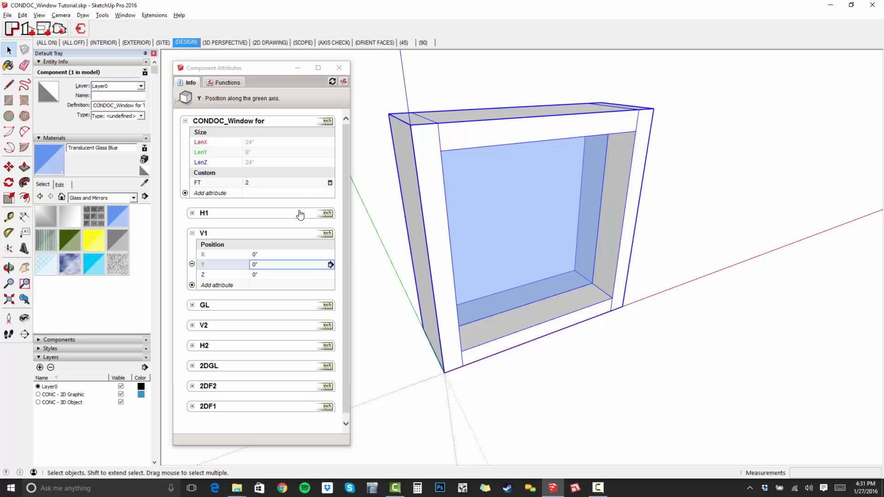
- Add the size attributes LenX, LenY and LenZ to V1 and link its LenZ to the window's LenZ
{"action": "left_click", "coordinate": [192, 285]}
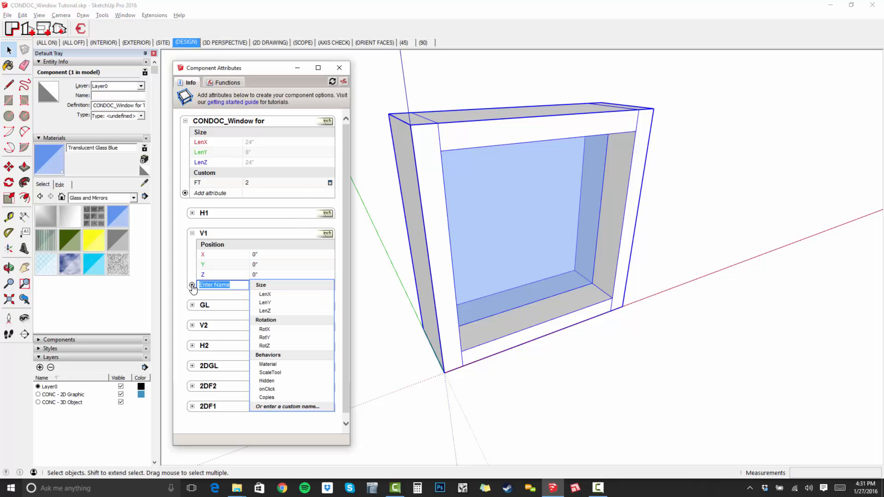
{"action": "left_click", "coordinate": [282, 286]}
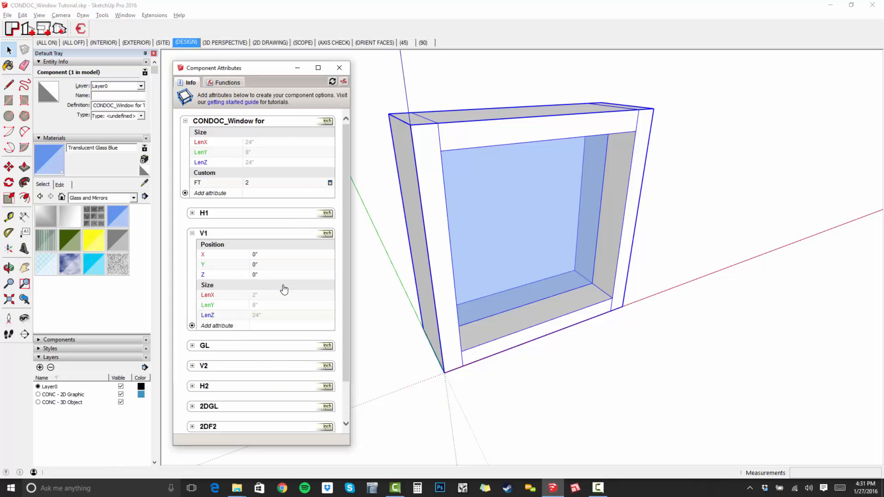
{"action": "left_click", "coordinate": [266, 315]}
{"action": "type", "text": "="}
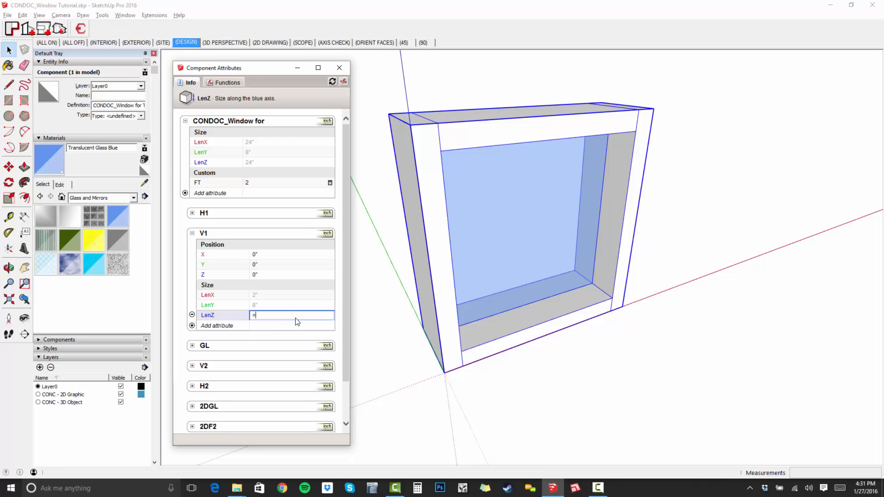
{"action": "left_click", "coordinate": [200, 163]}
{"action": "key", "text": "Return"}
- Link V1's LenY to the window's LenY and its LenX to the window's FT attribute
{"action": "left_click", "coordinate": [258, 306]}
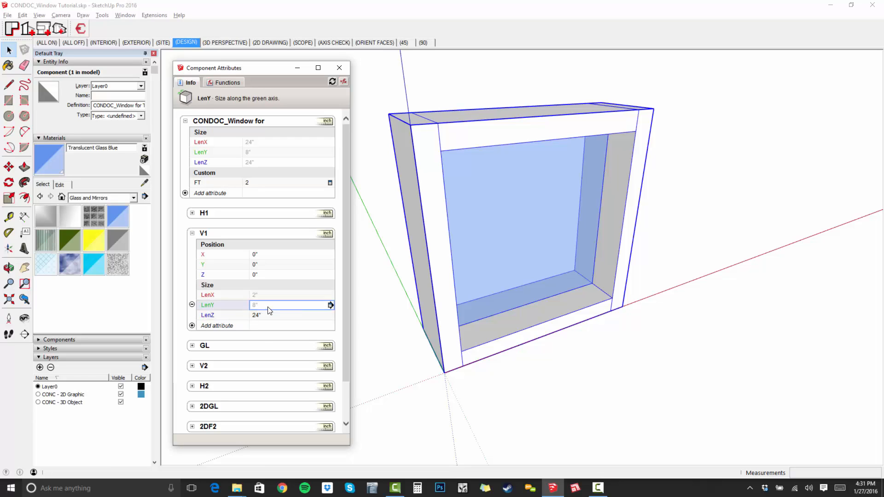
{"action": "type", "text": "="}
{"action": "left_click", "coordinate": [200, 152]}
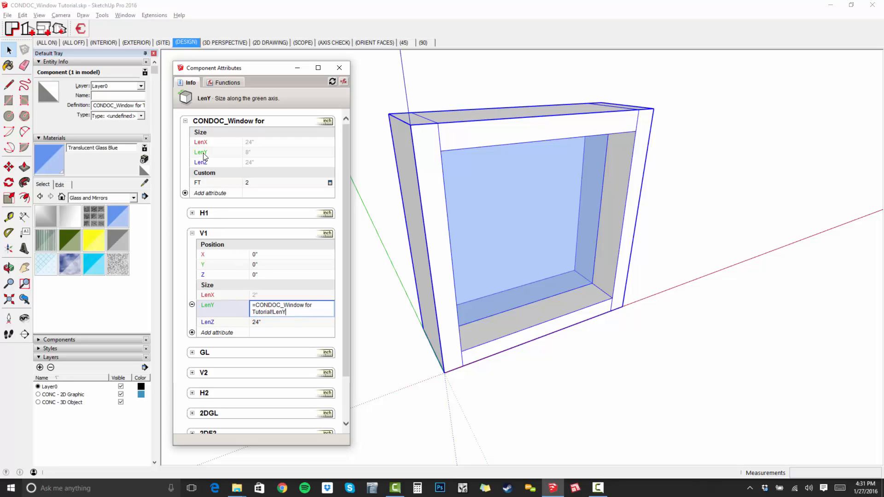
{"action": "key", "text": "Return"}
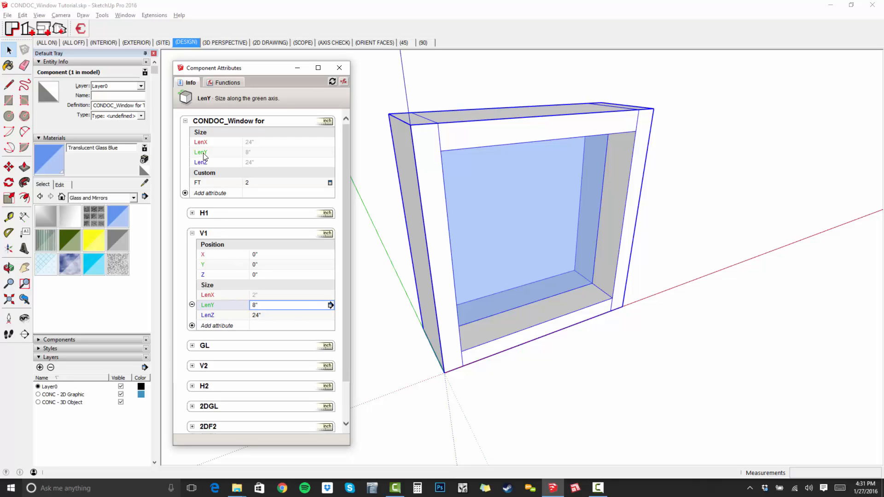
{"action": "left_click", "coordinate": [279, 295]}
{"action": "type", "text": "="}
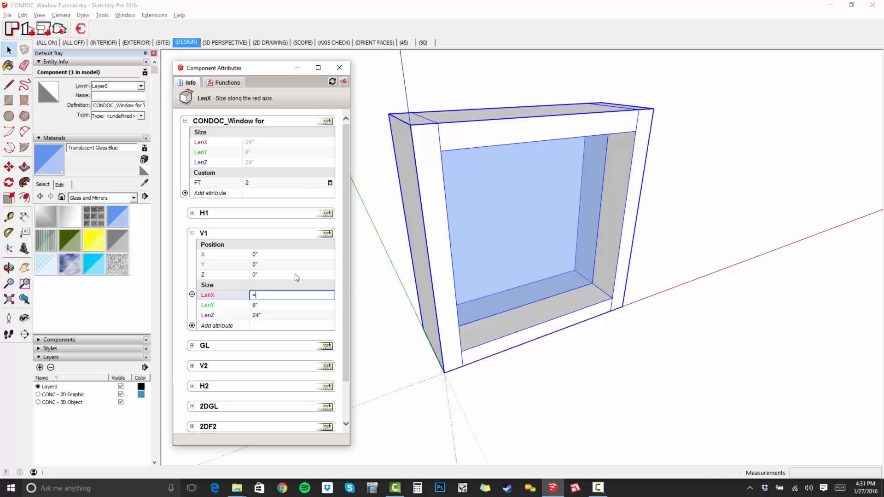
{"action": "left_click", "coordinate": [200, 183]}
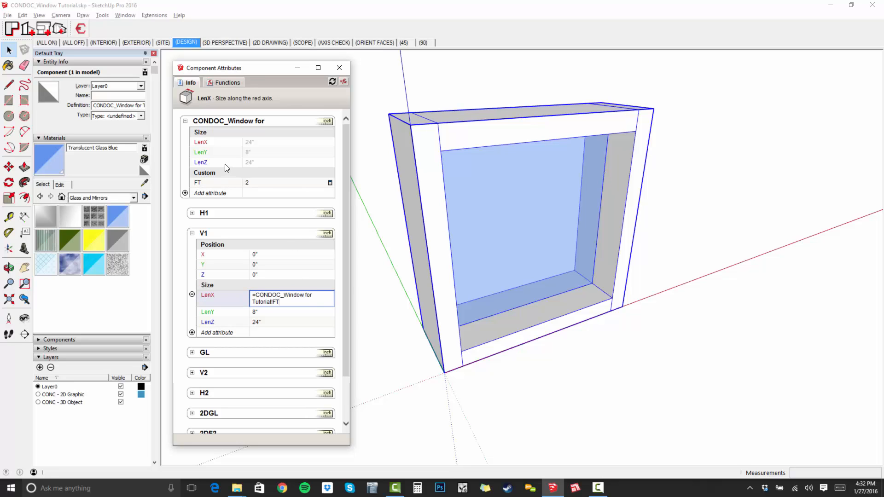
{"action": "key", "text": "Return"}
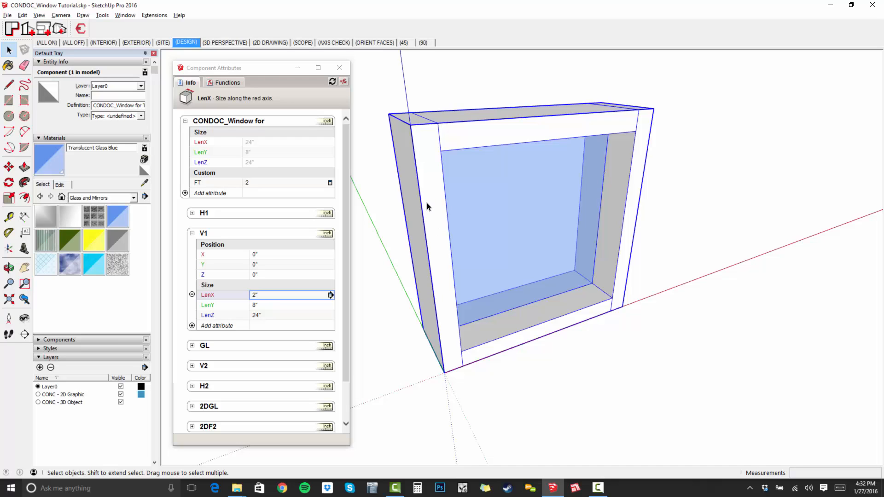
{"action": "left_click", "coordinate": [192, 233]}
- Add the position attributes X, Y and Z to V2
{"action": "left_click", "coordinate": [192, 274]}
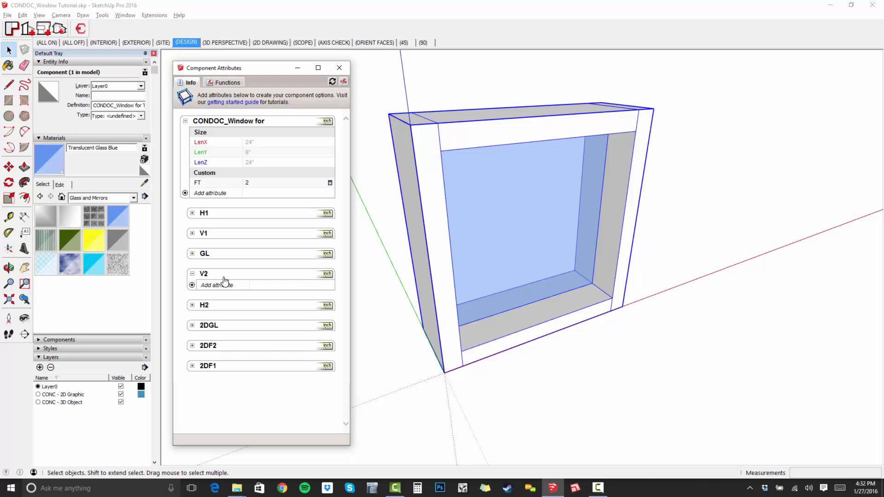
{"action": "left_click", "coordinate": [192, 285]}
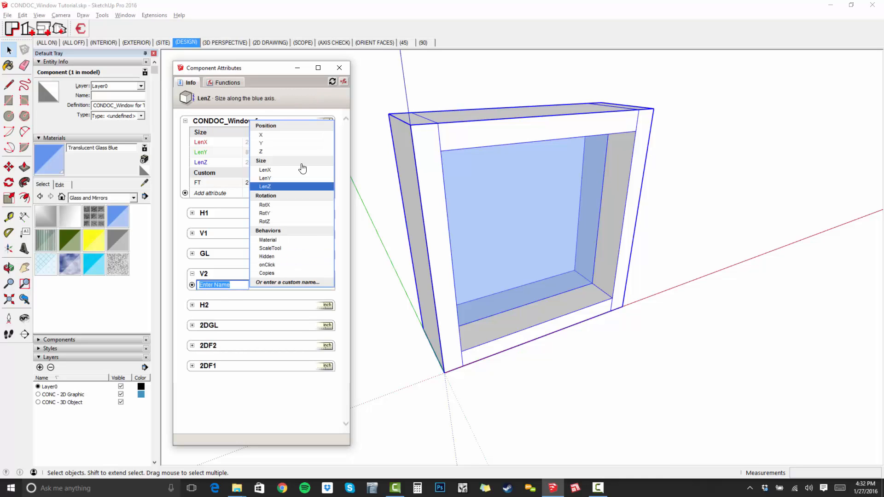
{"action": "left_click", "coordinate": [289, 127]}
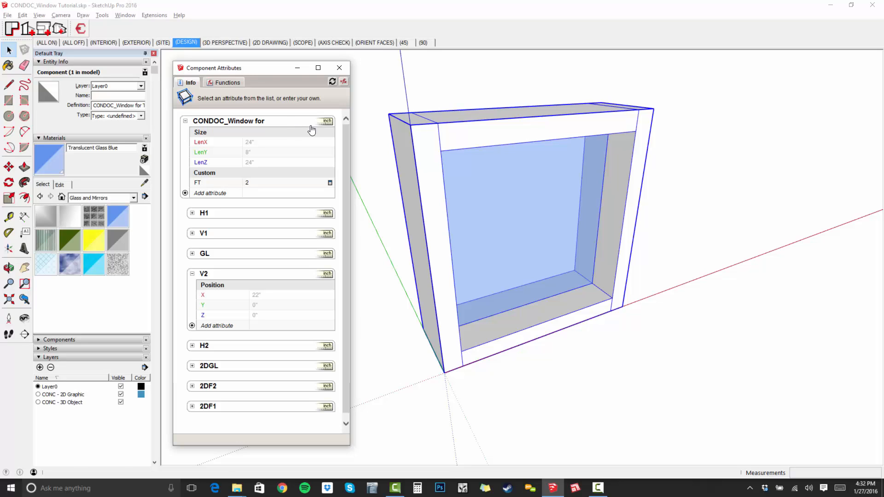
- Set V2's X position to the window's LenX minus its FT attribute
{"action": "middle_click_drag", "start_coordinate": [737, 276], "coordinate": [653, 304]}
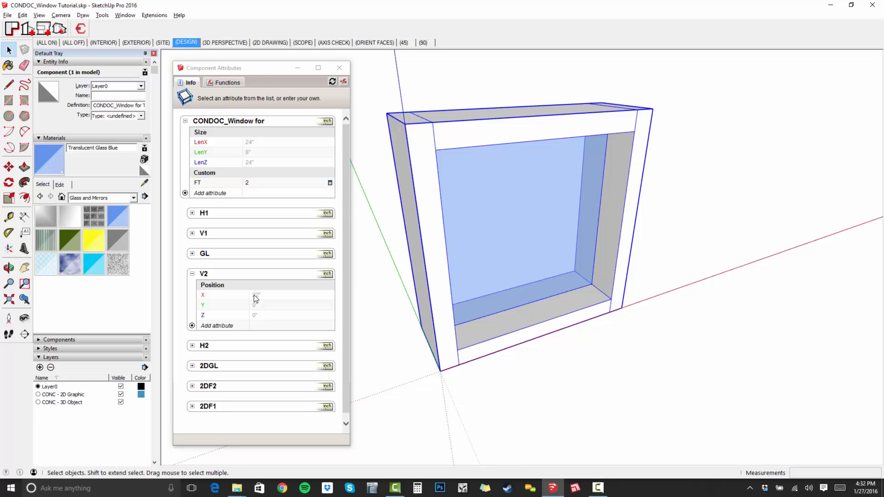
{"action": "left_click", "coordinate": [289, 294]}
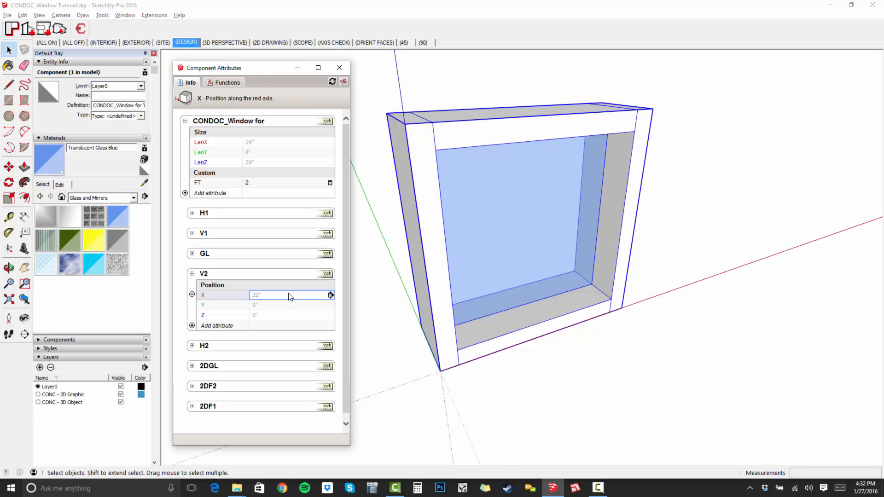
{"action": "left_click_drag", "start_coordinate": [281, 297], "coordinate": [215, 289]}
{"action": "type", "text": "="}
{"action": "left_click", "coordinate": [202, 142]}
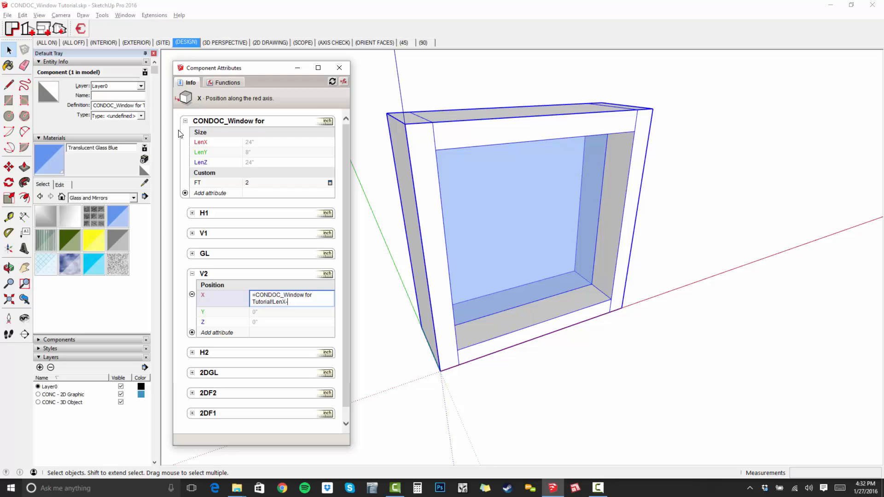
{"action": "left_click", "coordinate": [153, 131]}
{"action": "left_click", "coordinate": [201, 184]}
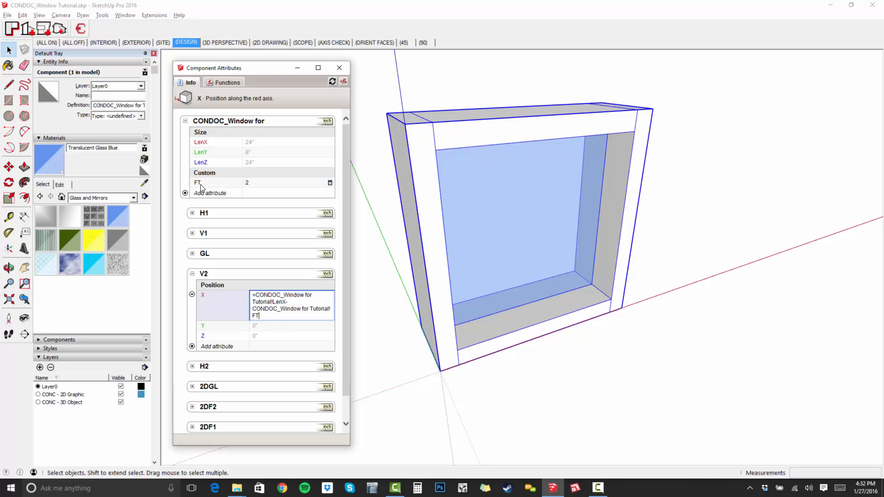
{"action": "key", "text": "Return"}
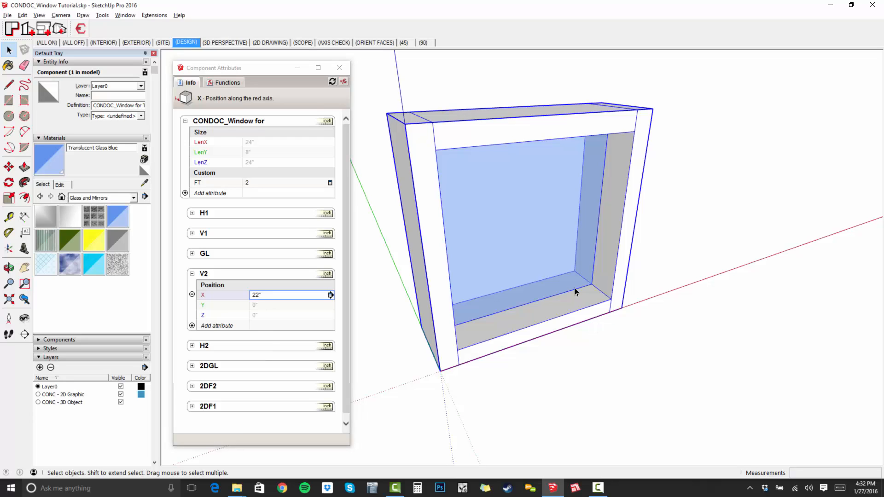
- Fix V2's Y and Z positions with the formula =0 for each
{"action": "left_click", "coordinate": [284, 307]}
{"action": "type", "text": "="}
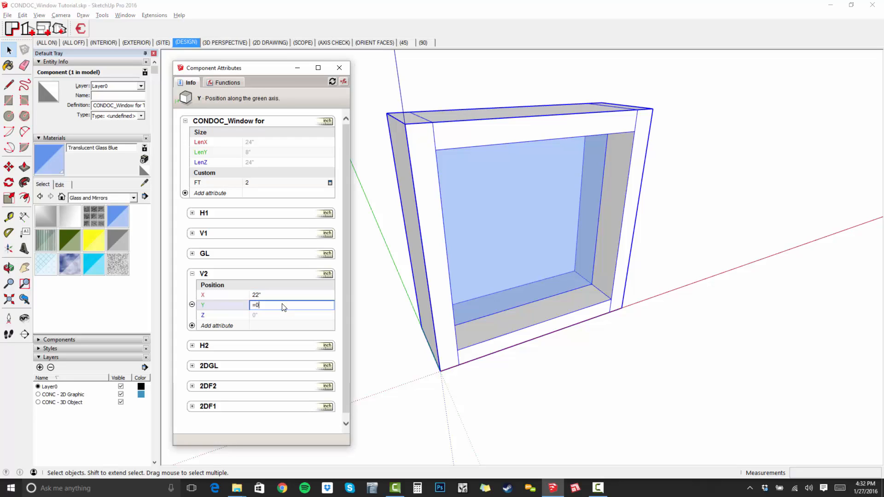
{"action": "type", "text": "0"}
{"action": "key", "text": "Return"}
{"action": "left_click", "coordinate": [277, 316]}
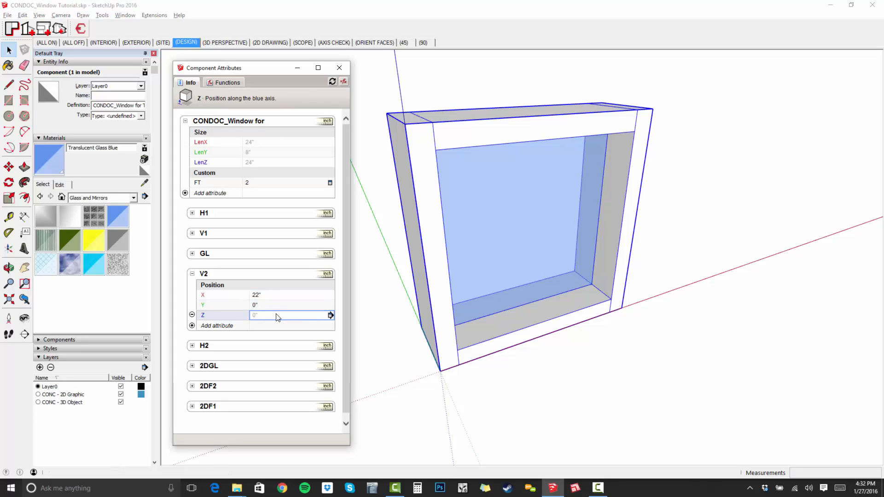
{"action": "type", "text": "=0"}
{"action": "key", "text": "Return"}
- Add the size attributes LenX, LenY and LenZ to V2 and link its LenX to the window's FT attribute
{"action": "left_click", "coordinate": [214, 327]}
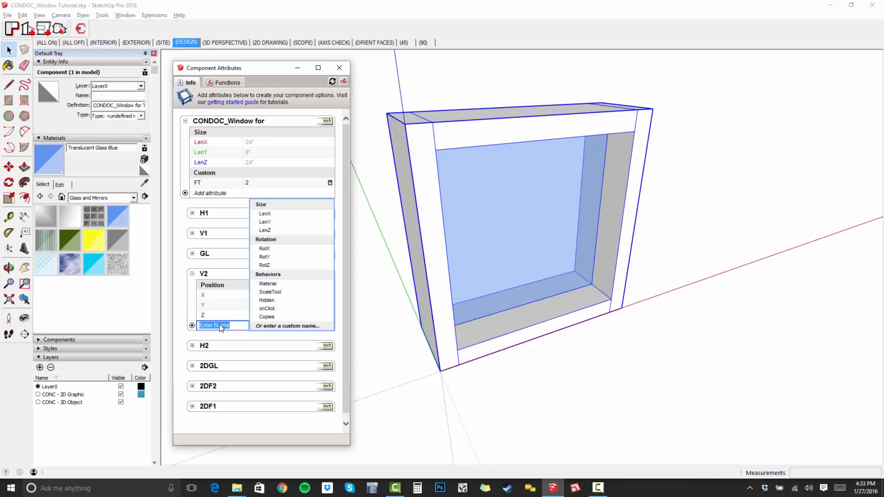
{"action": "left_click", "coordinate": [271, 212]}
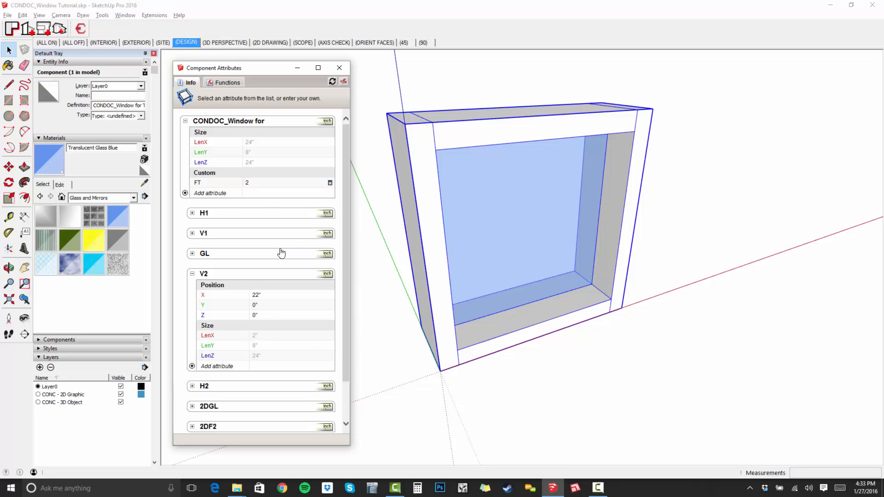
{"action": "left_click", "coordinate": [266, 340]}
{"action": "type", "text": "="}
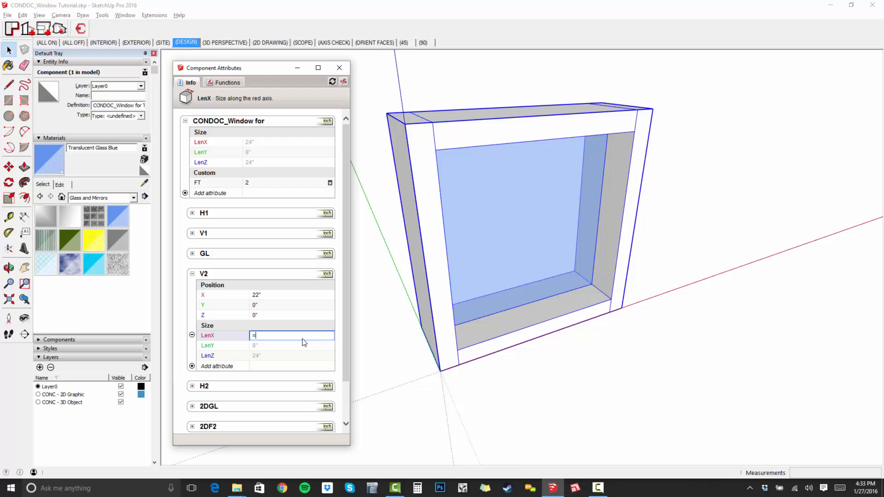
{"action": "left_click", "coordinate": [207, 185]}
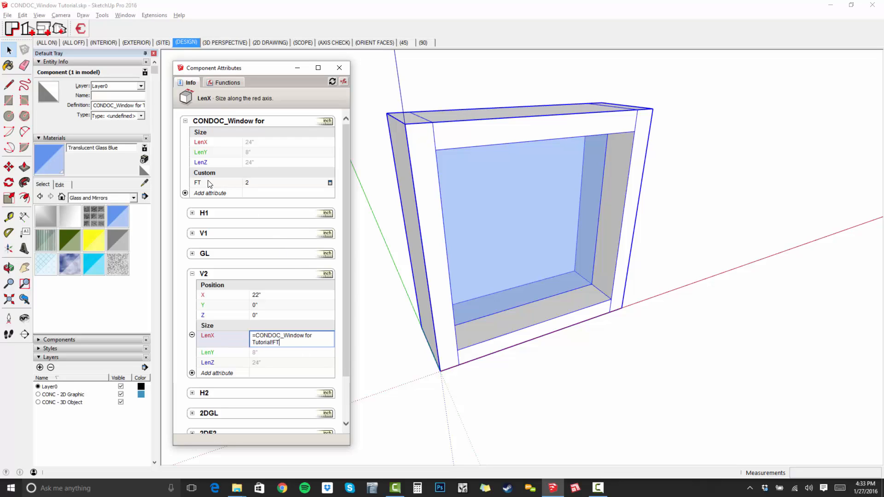
{"action": "key", "text": "Return"}
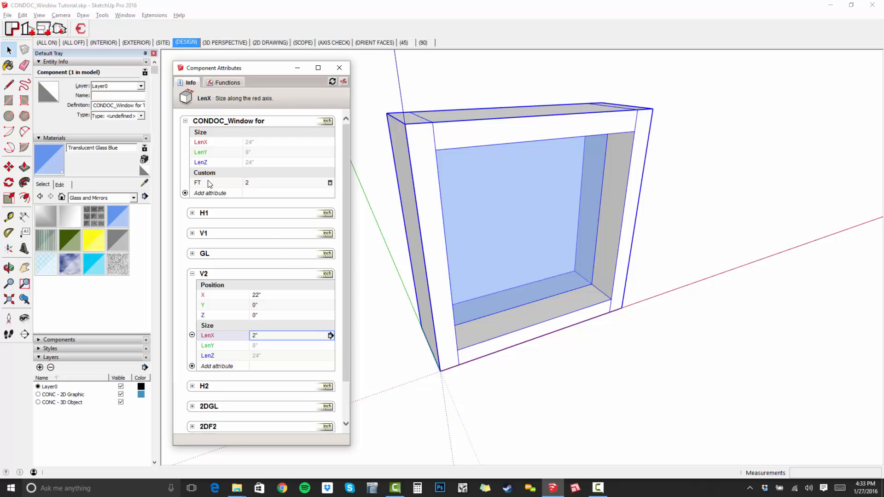
- Link V2's LenY and LenZ to the window's LenY and LenZ, and collapse V2's attributes
{"action": "left_click", "coordinate": [264, 348]}
{"action": "type", "text": "="}
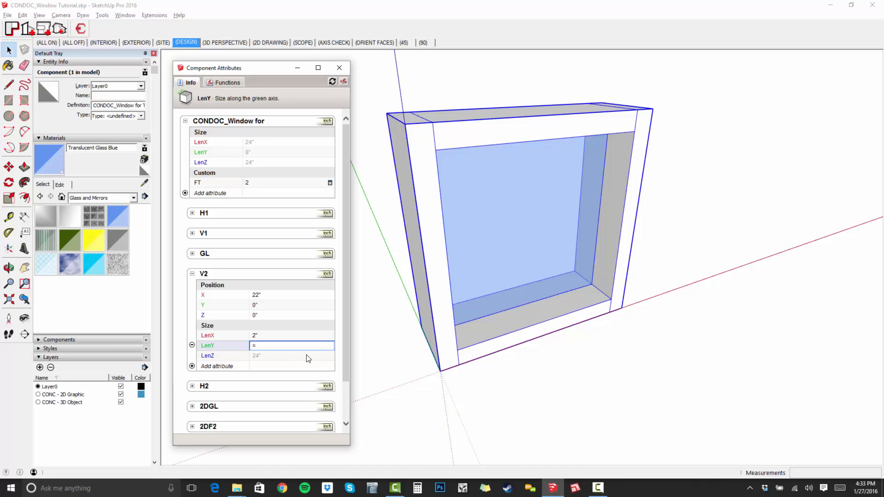
{"action": "left_click", "coordinate": [202, 153]}
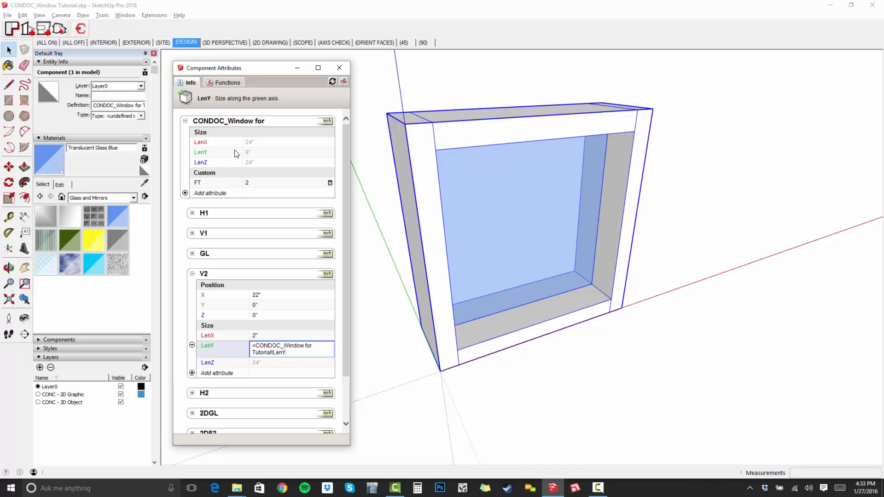
{"action": "key", "text": "Return"}
{"action": "left_click", "coordinate": [260, 359]}
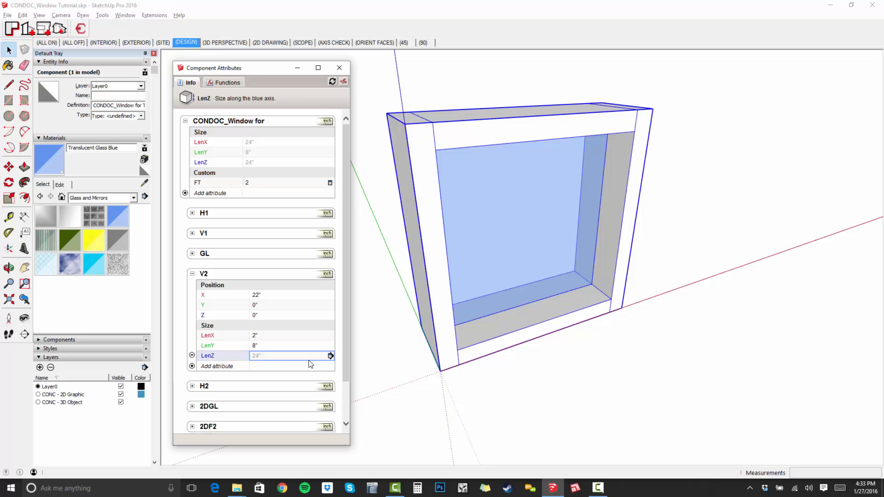
{"action": "type", "text": "="}
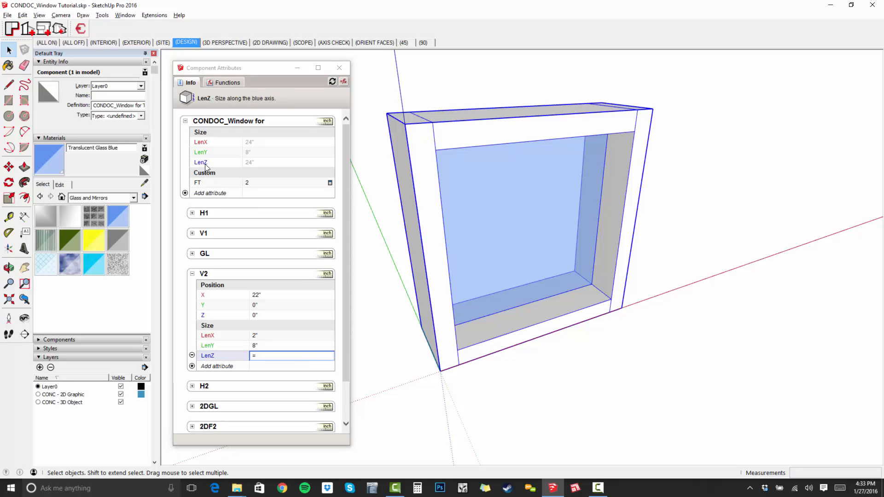
{"action": "left_click", "coordinate": [207, 163]}
{"action": "key", "text": "Return"}
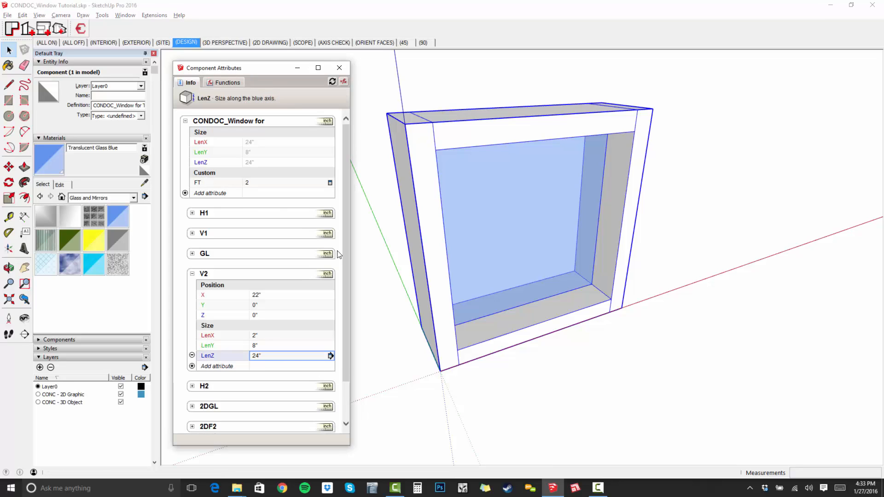
{"action": "left_click", "coordinate": [192, 273]}
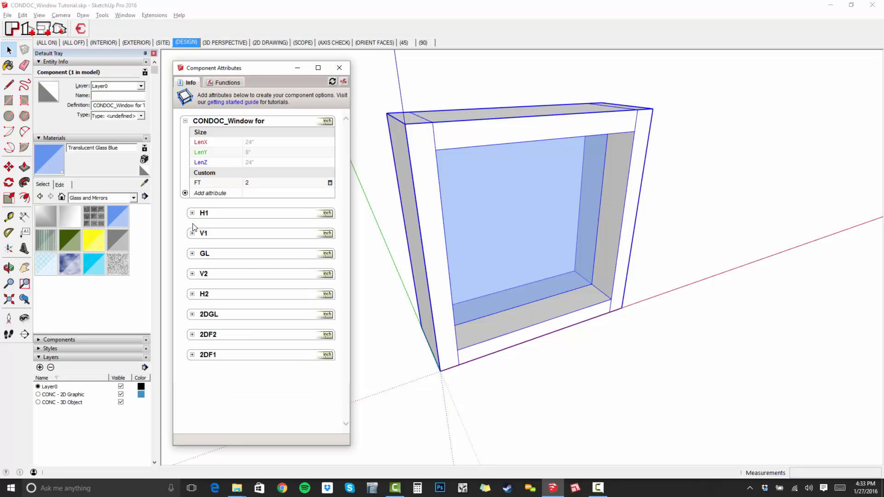
- Check the subcomponent name of the bottom frame rail inside the window, and expand H2's attributes with the whole window selected
{"action": "middle_click_drag", "start_coordinate": [405, 230], "coordinate": [428, 251]}
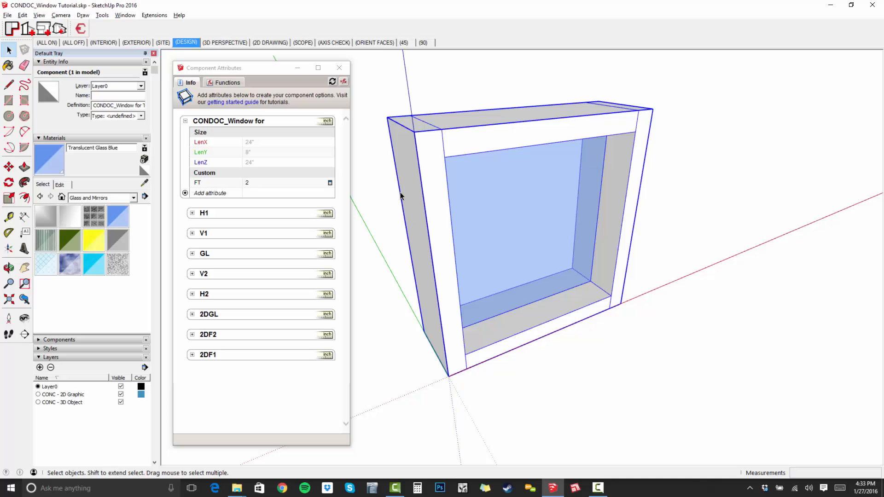
{"action": "middle_click_drag", "start_coordinate": [535, 356], "coordinate": [444, 355]}
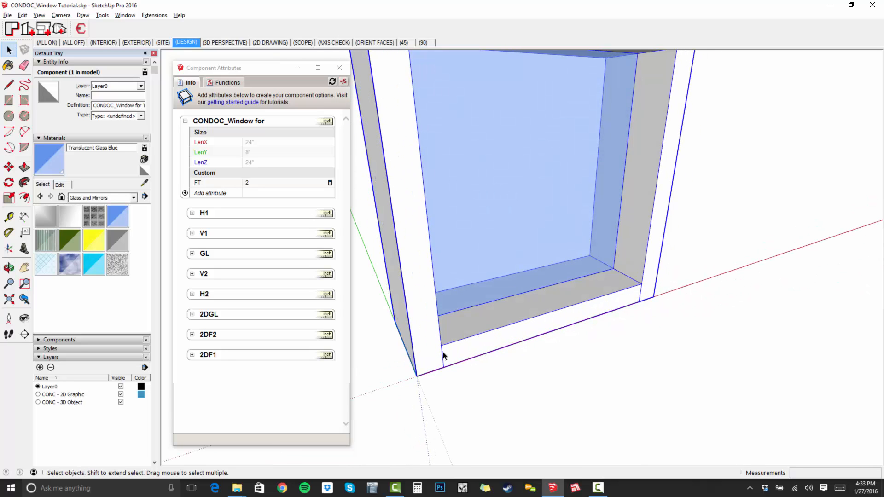
{"action": "left_click", "coordinate": [468, 348]}
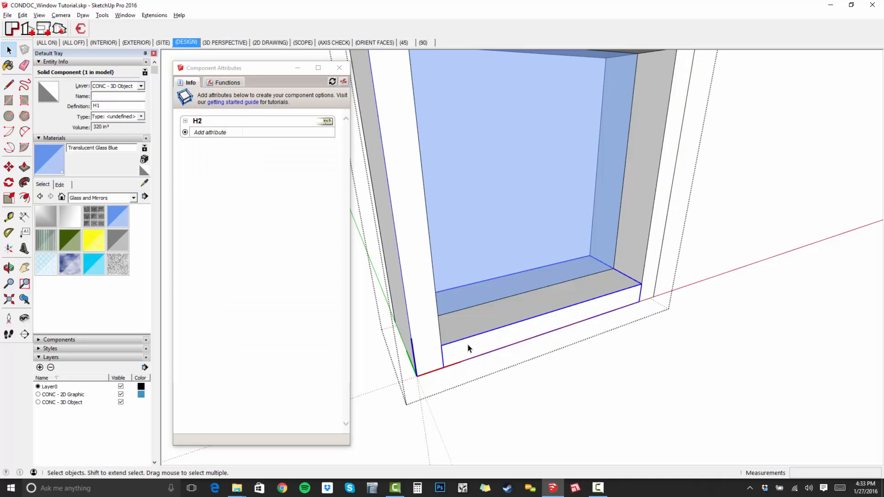
{"action": "triple_click", "coordinate": [468, 348]}
{"action": "key", "text": "Escape"}
{"action": "key", "text": "Escape"}
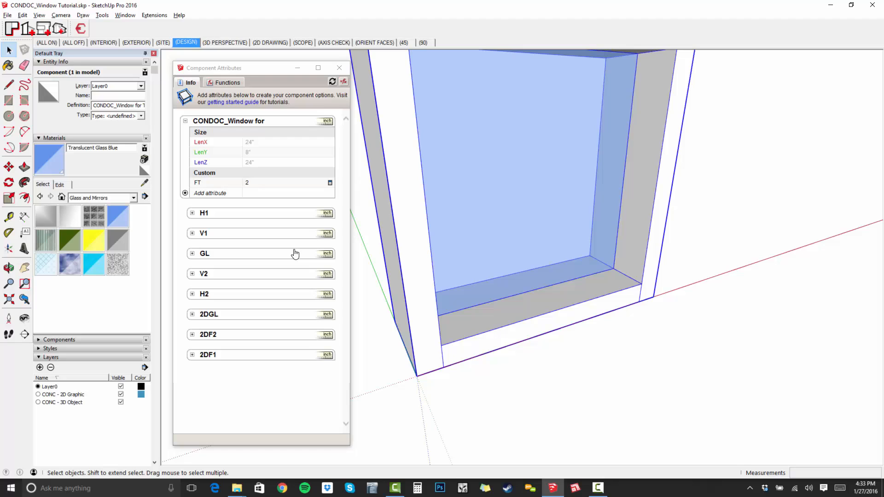
{"action": "left_click", "coordinate": [192, 294]}
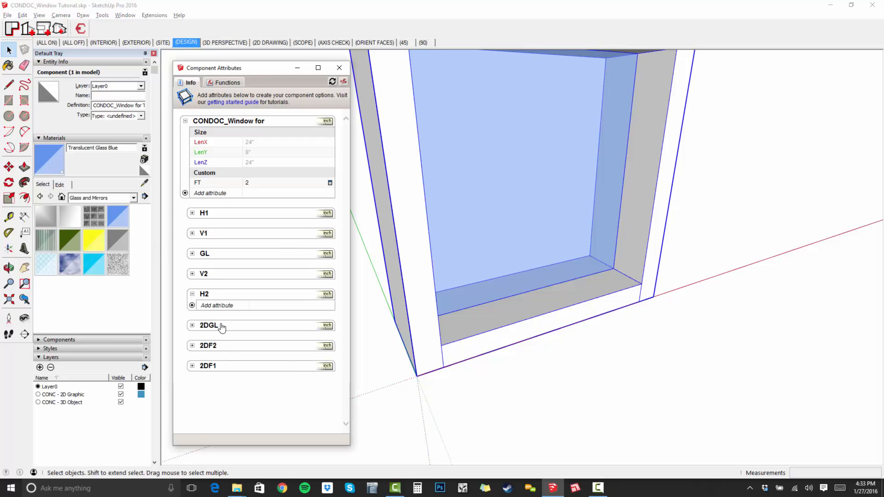
- Add the position attributes X, Y and Z to H2 and link its X to the window's FT attribute
{"action": "left_click", "coordinate": [191, 305]}
{"action": "left_click", "coordinate": [279, 149]}
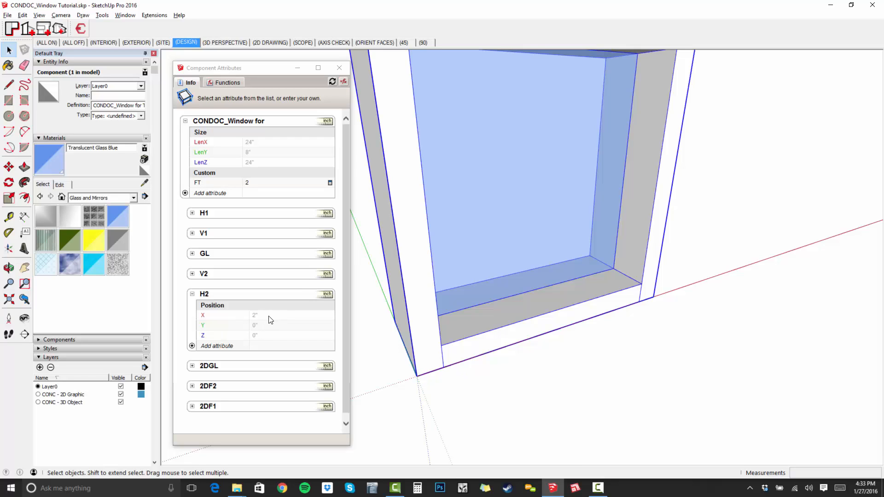
{"action": "left_click", "coordinate": [284, 315]}
{"action": "type", "text": "="}
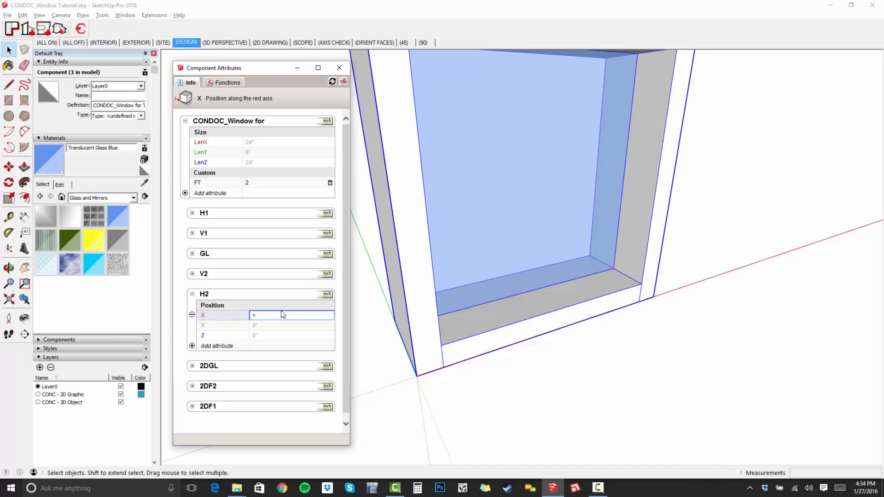
{"action": "left_click", "coordinate": [203, 183]}
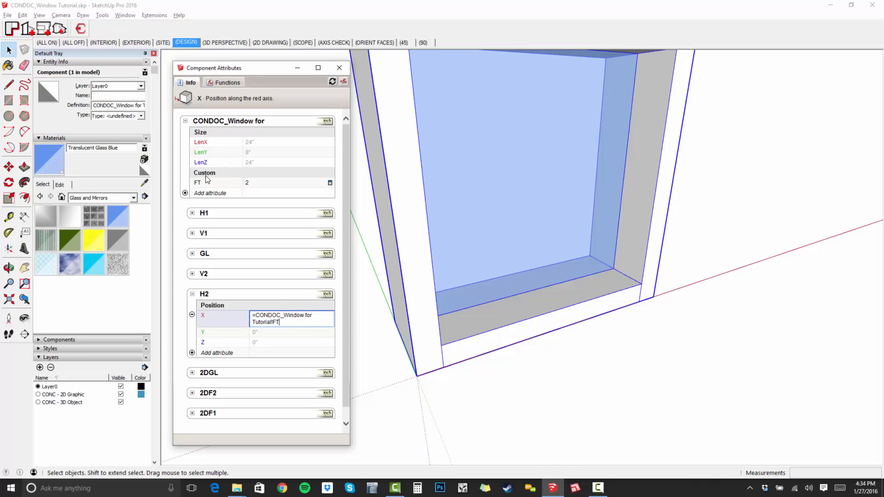
{"action": "key", "text": "Return"}
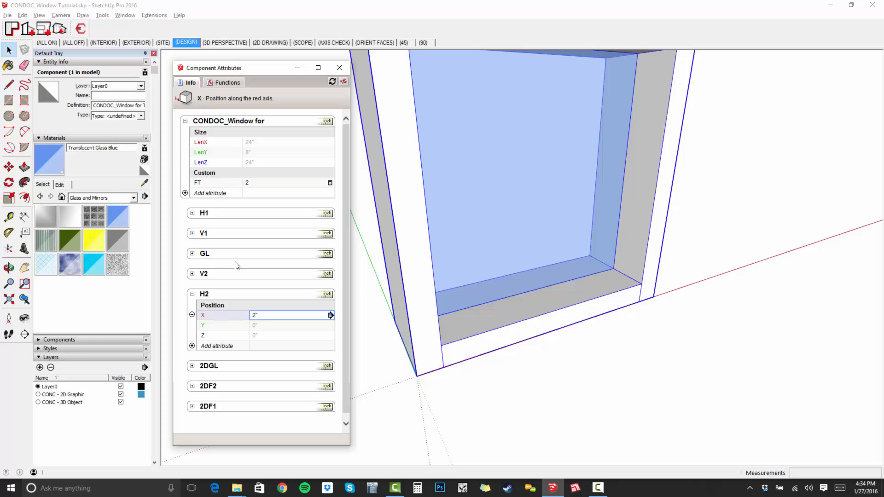
- Fix H2's Y and Z positions with the formula =0 for each
{"action": "left_click", "coordinate": [276, 327]}
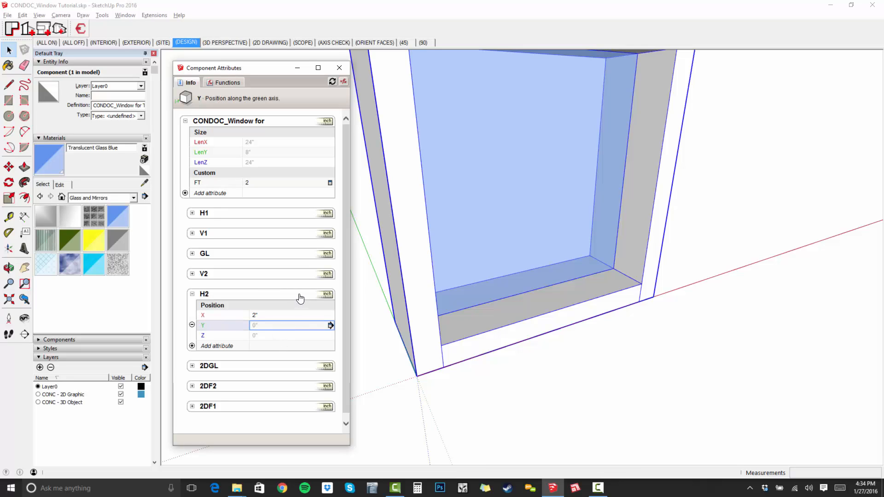
{"action": "type", "text": "="}
{"action": "key", "text": "BackSpace"}
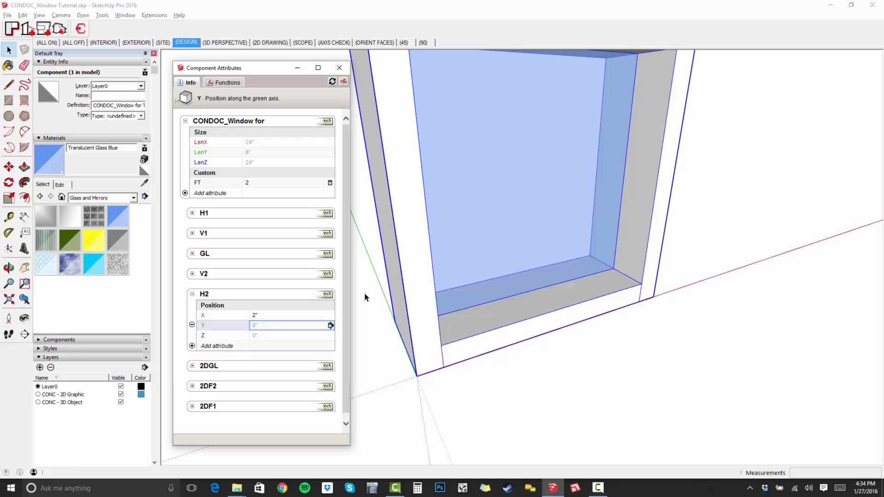
{"action": "left_click", "coordinate": [270, 327]}
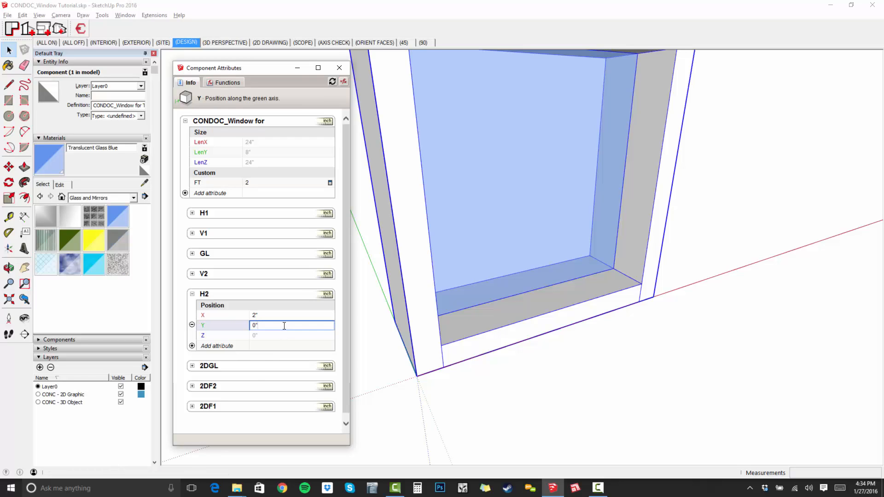
{"action": "key", "text": "BackSpace"}
{"action": "key", "text": "BackSpace"}
{"action": "type", "text": "="}
{"action": "type", "text": "0"}
{"action": "key", "text": "Return"}
{"action": "left_click", "coordinate": [267, 335]}
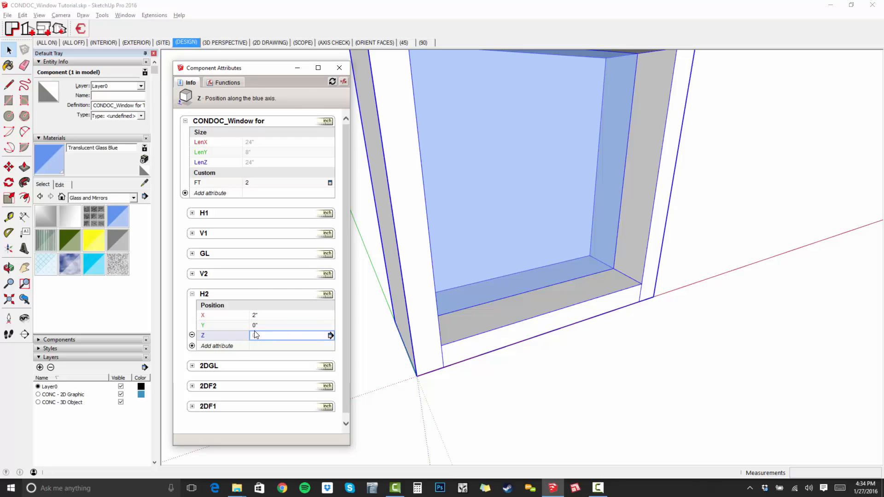
{"action": "type", "text": "=0"}
{"action": "key", "text": "Return"}
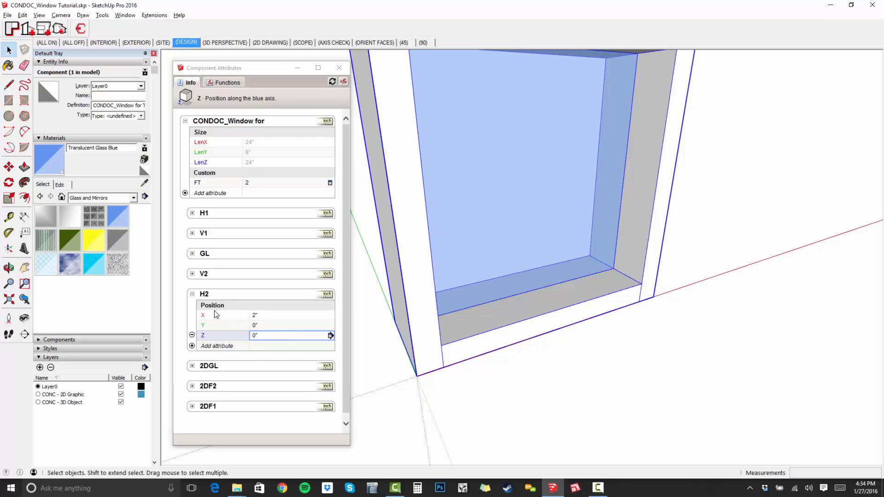
- Add the size attributes LenX, LenY and LenZ to H2 and set its LenX to the window's LenX minus FT minus FT
{"action": "left_click", "coordinate": [192, 346]}
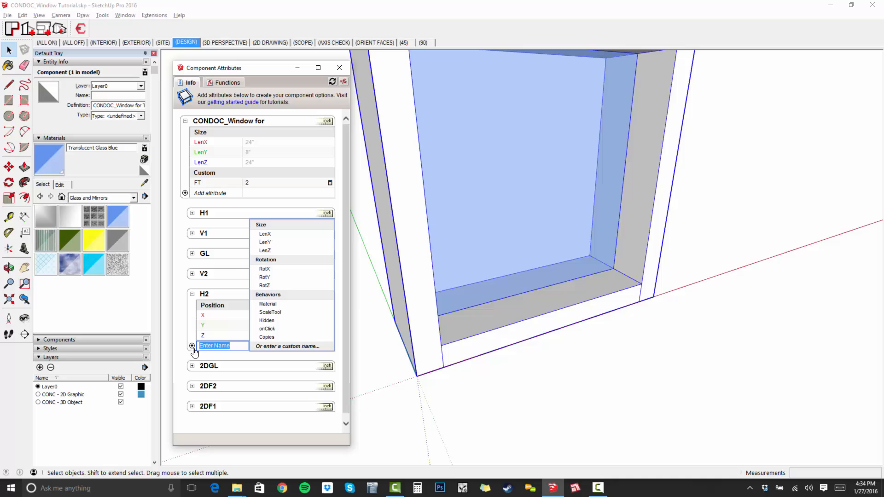
{"action": "left_click", "coordinate": [293, 231]}
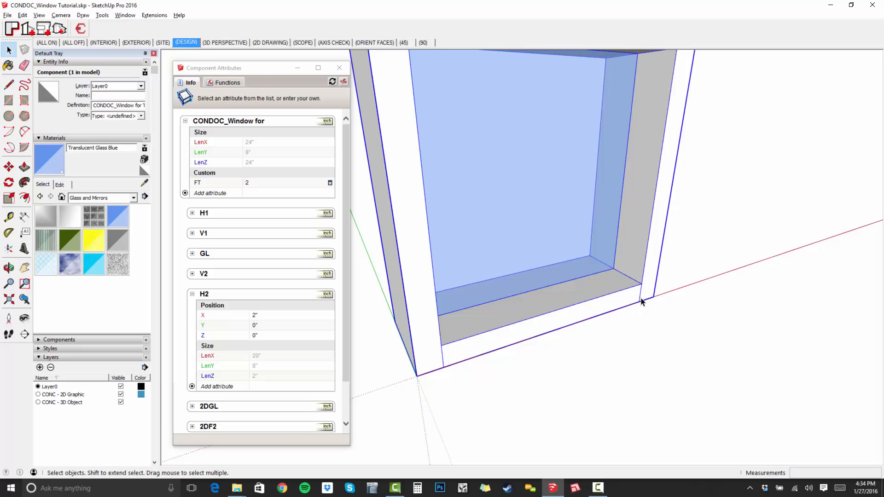
{"action": "left_click", "coordinate": [292, 356]}
{"action": "type", "text": "="}
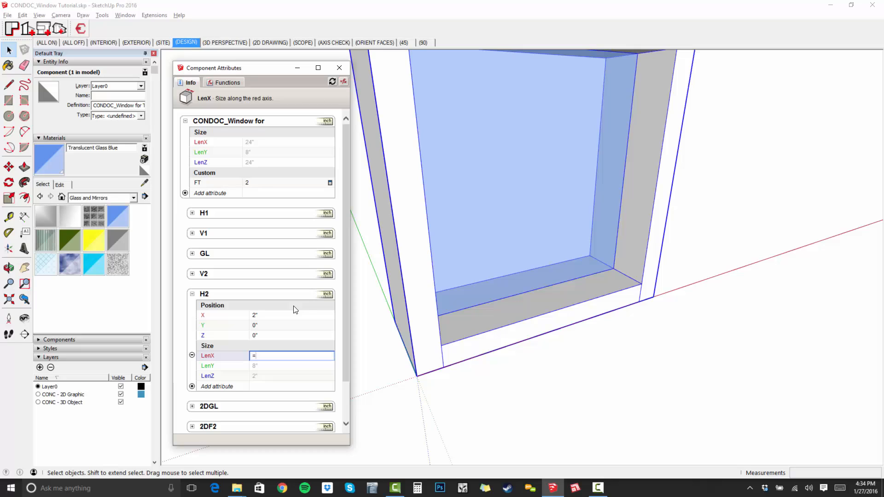
{"action": "left_click", "coordinate": [211, 142]}
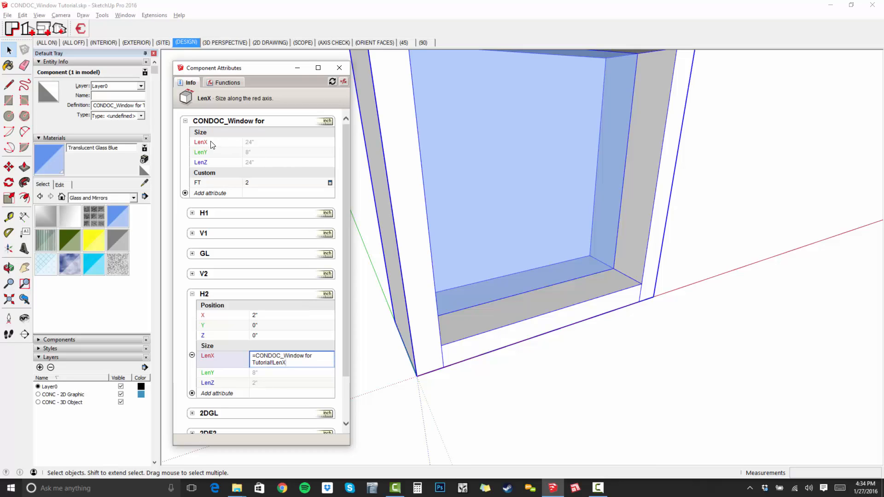
{"action": "type", "text": "-"}
{"action": "left_click", "coordinate": [201, 183]}
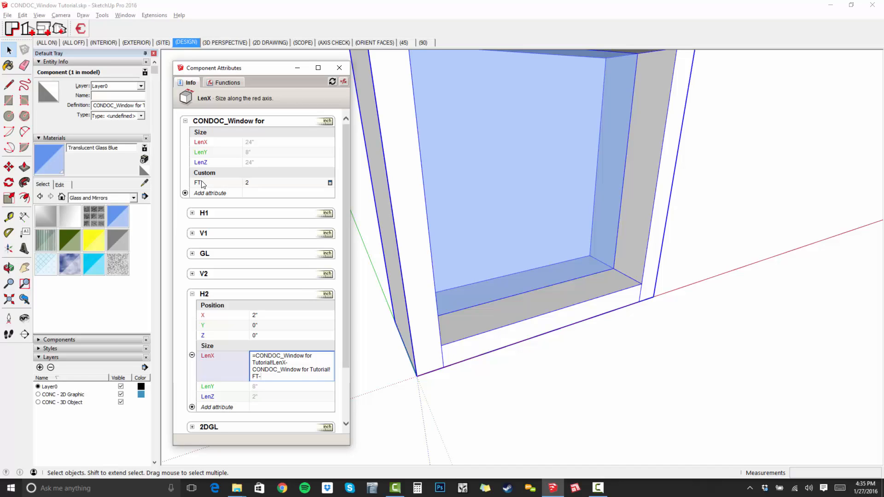
{"action": "left_click", "coordinate": [201, 183]}
{"action": "key", "text": "Return"}
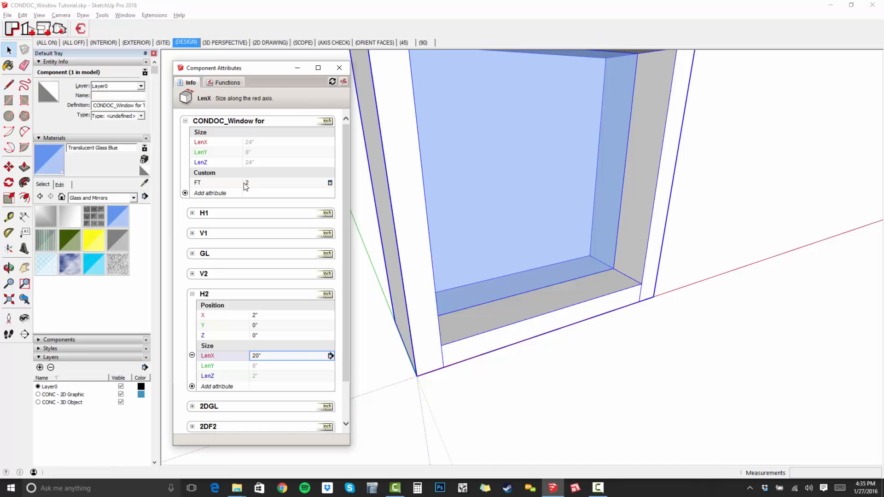
- Link H2's LenY to the window's LenY and its LenZ to the window's FT, and collapse H2's attributes
{"action": "left_click", "coordinate": [273, 367]}
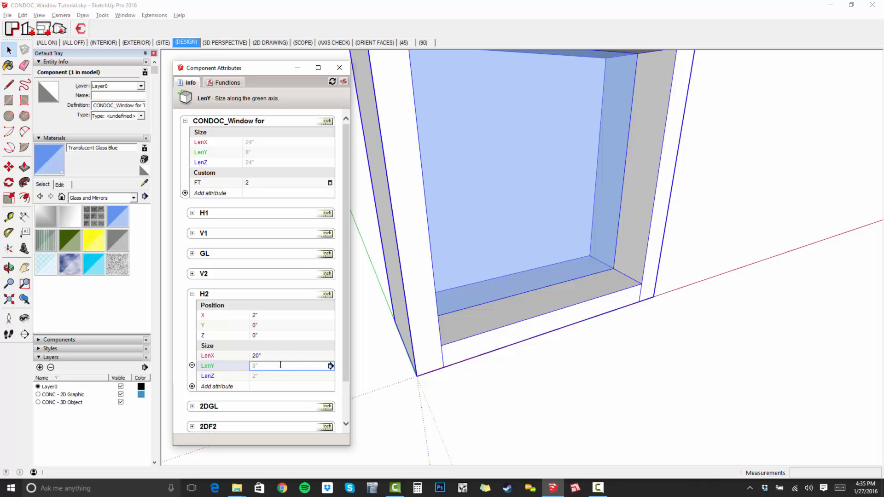
{"action": "type", "text": "="}
{"action": "left_click", "coordinate": [202, 155]}
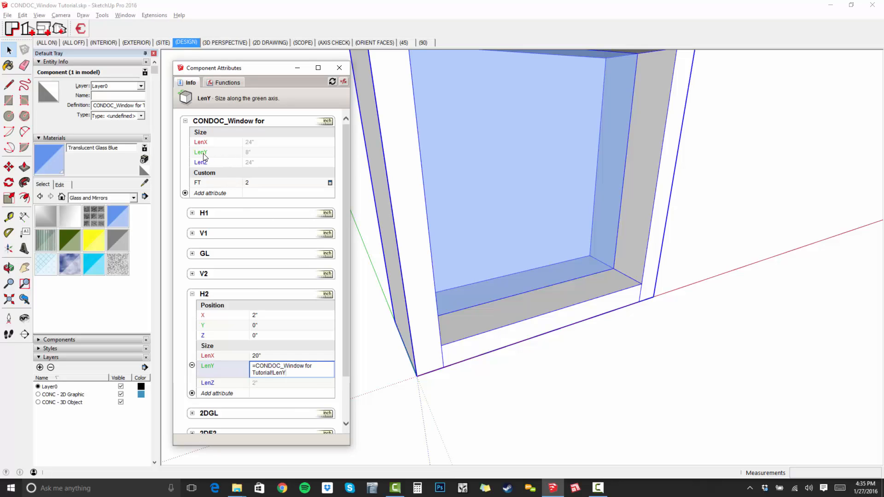
{"action": "key", "text": "Return"}
{"action": "left_click", "coordinate": [255, 376]}
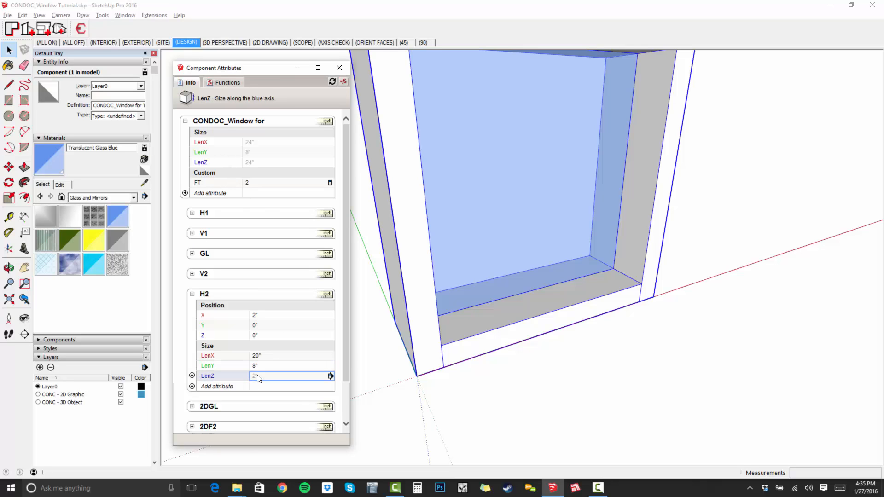
{"action": "type", "text": "="}
{"action": "left_click", "coordinate": [199, 183]}
{"action": "key", "text": "Return"}
{"action": "scroll", "coordinate": [265, 252], "scroll_direction": "down", "scroll_amount": 2}
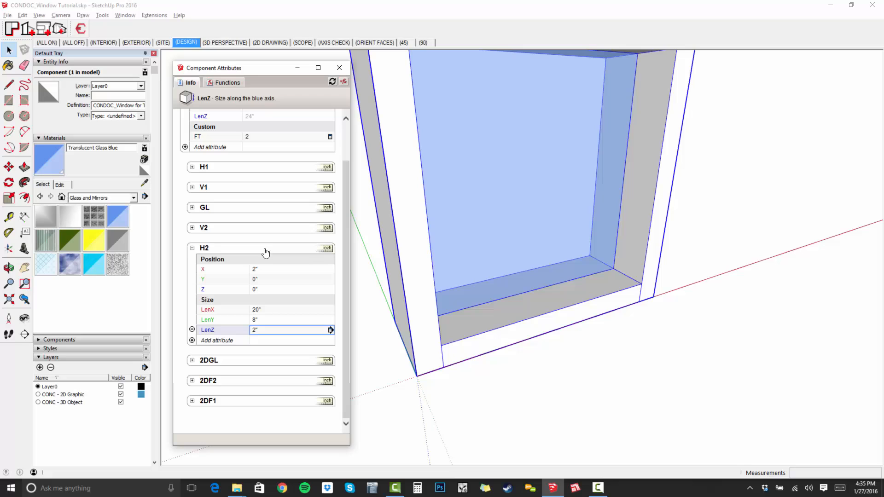
{"action": "left_click", "coordinate": [191, 248]}
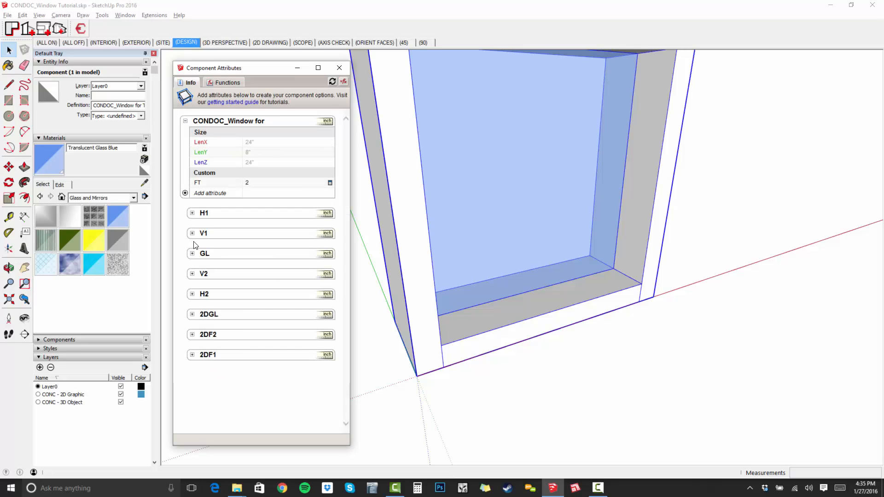
{"action": "left_click", "coordinate": [192, 295]}
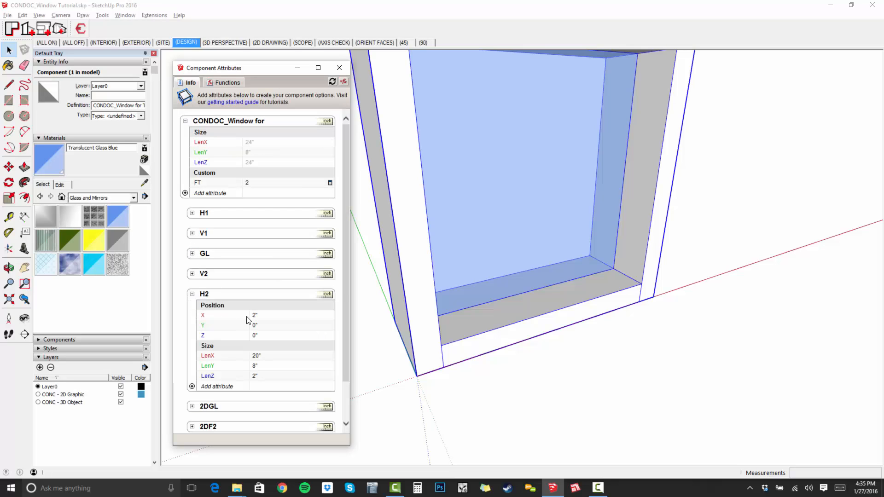
{"action": "left_click", "coordinate": [192, 295]}
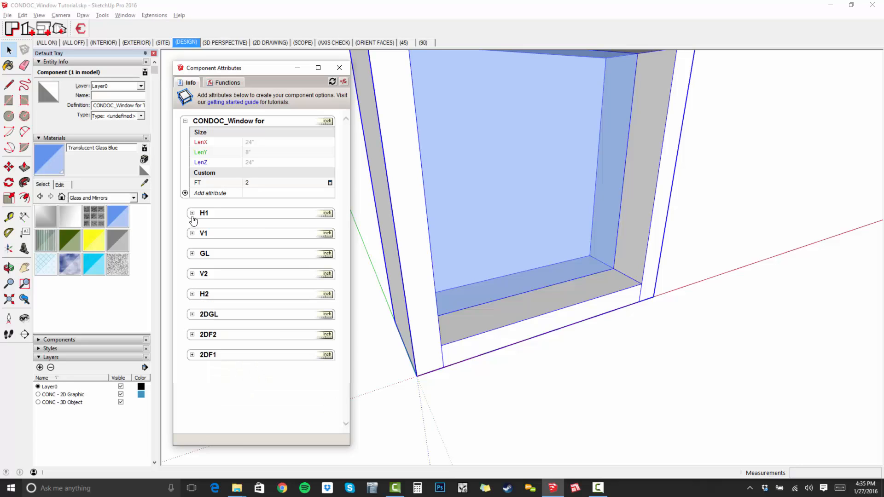
- Add the position attributes X, Y and Z to H1 and link its X to the window's FT attribute
{"action": "left_click", "coordinate": [192, 213]}
{"action": "left_click", "coordinate": [192, 224]}
{"action": "left_click", "coordinate": [253, 230]}
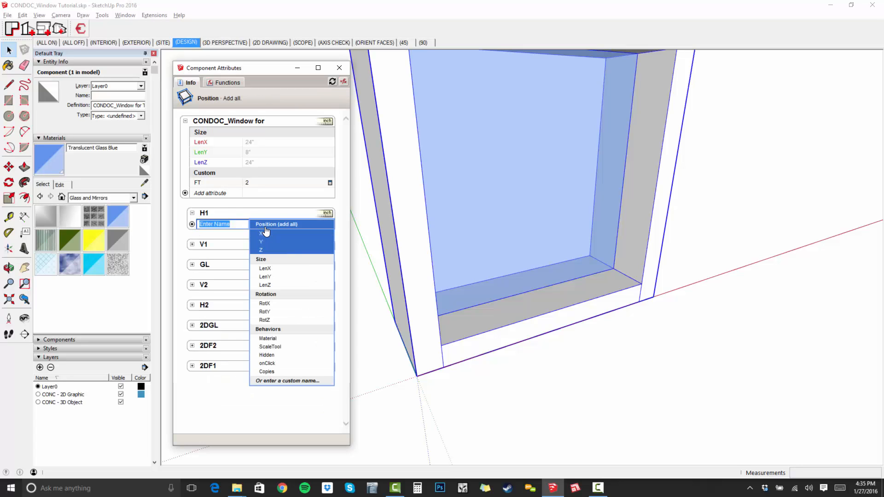
{"action": "middle_click_drag", "start_coordinate": [488, 433], "coordinate": [438, 239]}
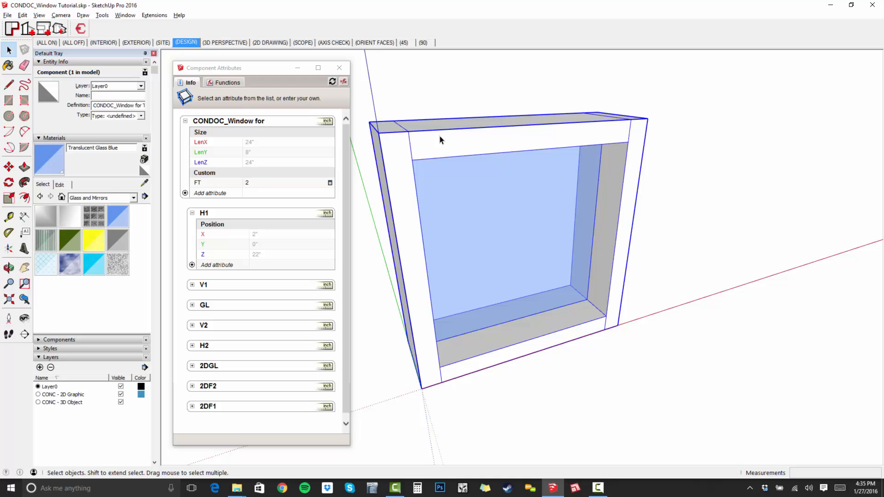
{"action": "middle_click_drag", "start_coordinate": [460, 158], "coordinate": [530, 378], "text": "shift"}
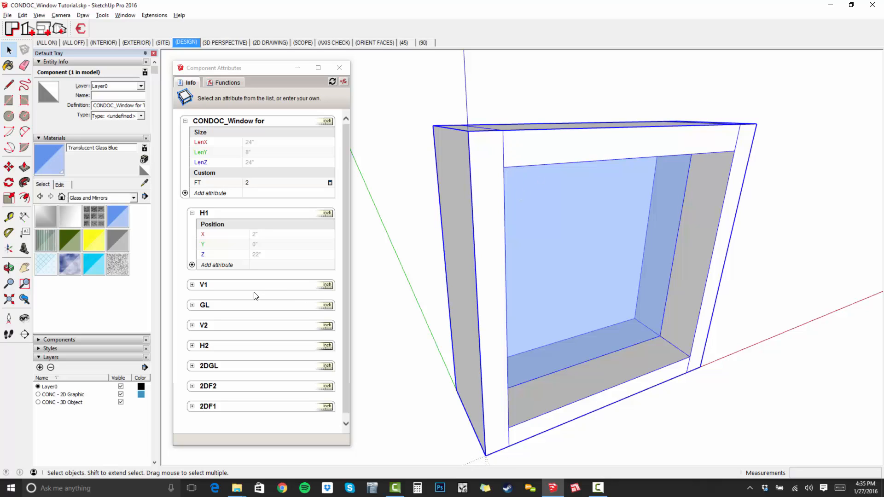
{"action": "left_click", "coordinate": [270, 235]}
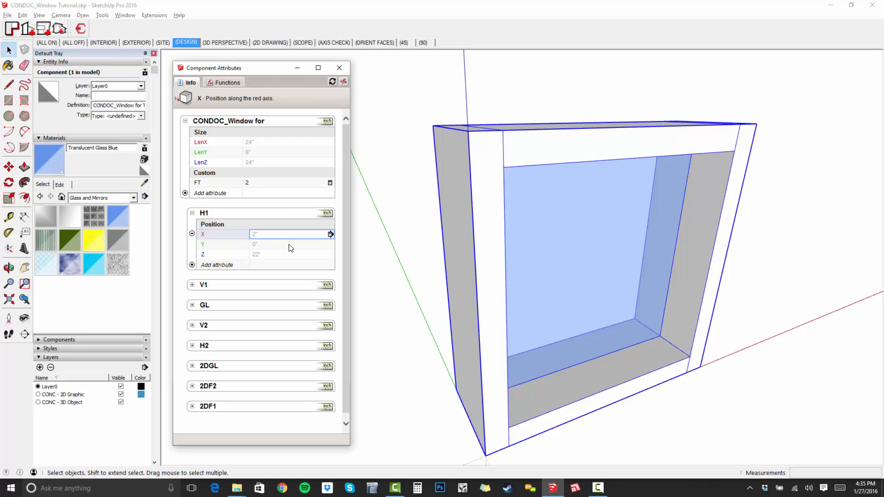
{"action": "type", "text": "="}
{"action": "left_click", "coordinate": [206, 182]}
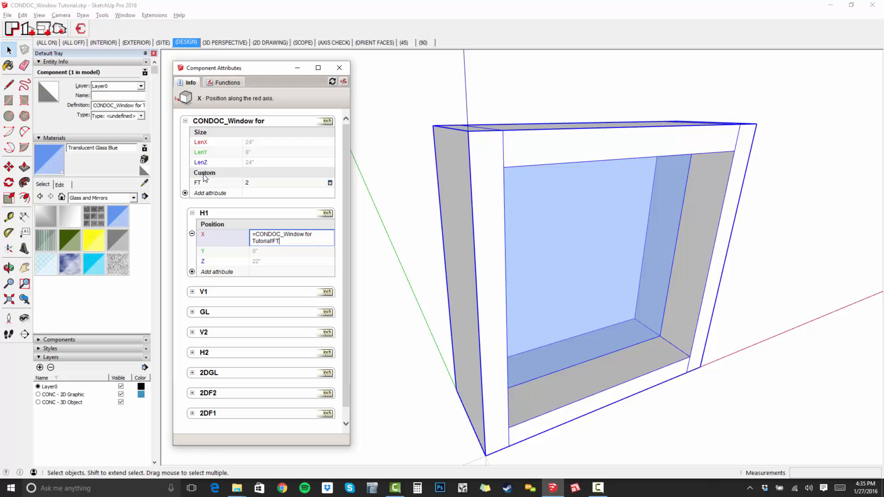
{"action": "key", "text": "Return"}
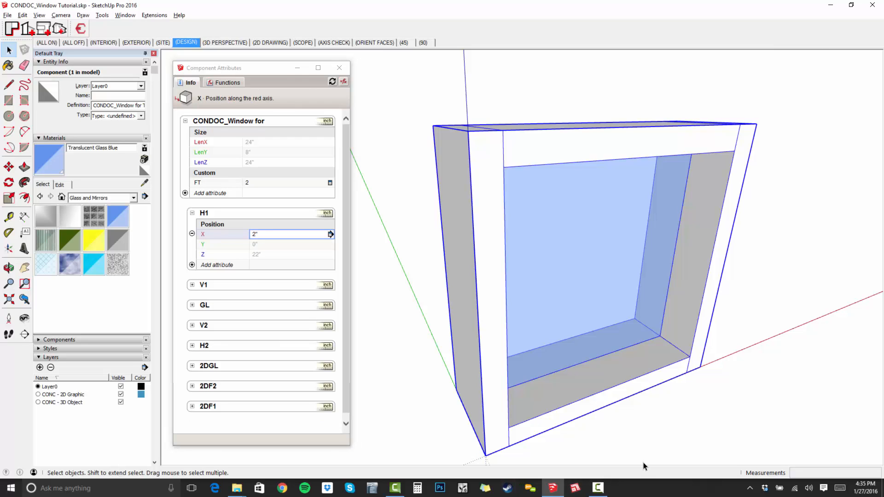
- Fix H1's Y position with the formula =0
{"action": "left_click", "coordinate": [279, 244]}
{"action": "type", "text": "="}
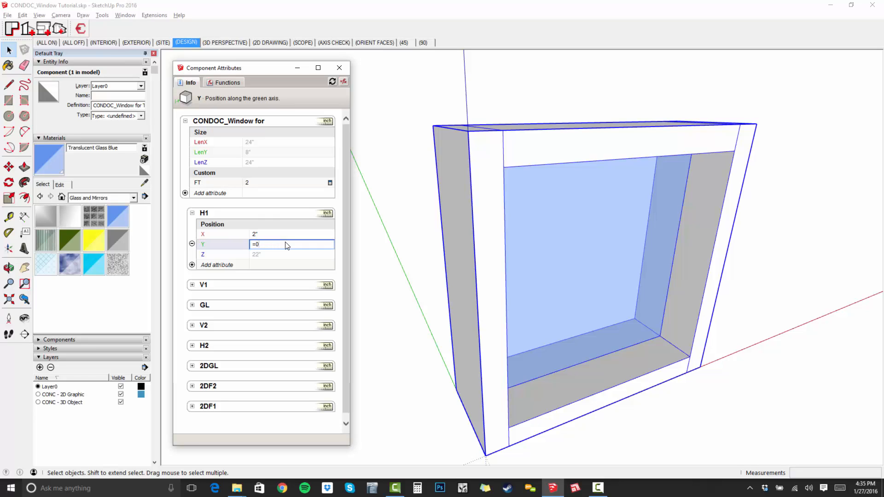
{"action": "type", "text": "0"}
{"action": "key", "text": "Return"}
- Set H1's Z position to the window's LenZ minus FT minus FT
{"action": "left_click", "coordinate": [280, 254]}
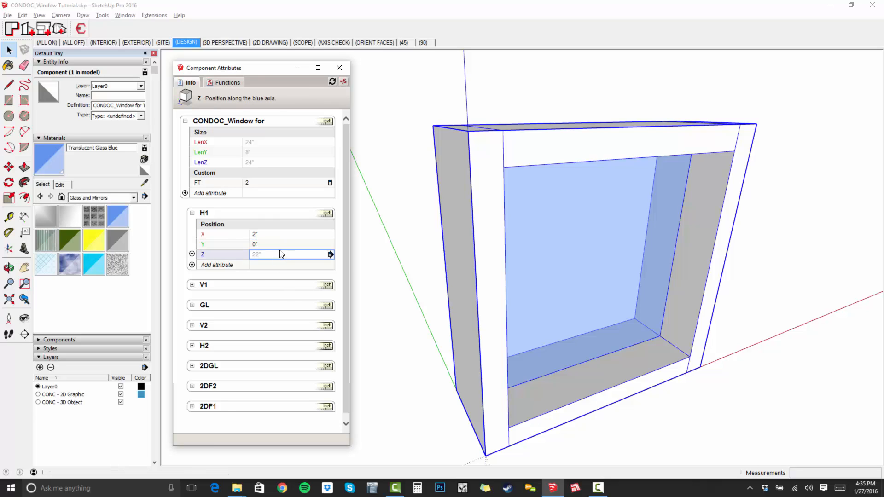
{"action": "type", "text": "="}
{"action": "left_click", "coordinate": [201, 162]}
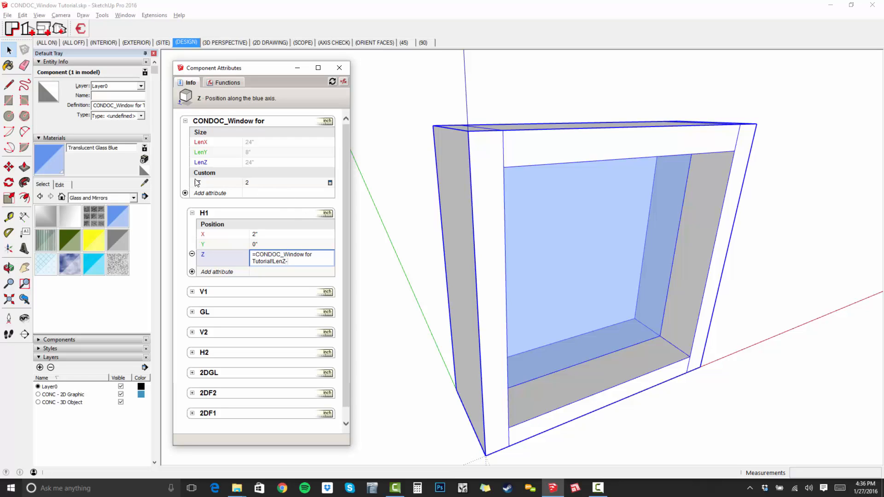
{"action": "type", "text": "-"}
{"action": "left_click", "coordinate": [198, 184]}
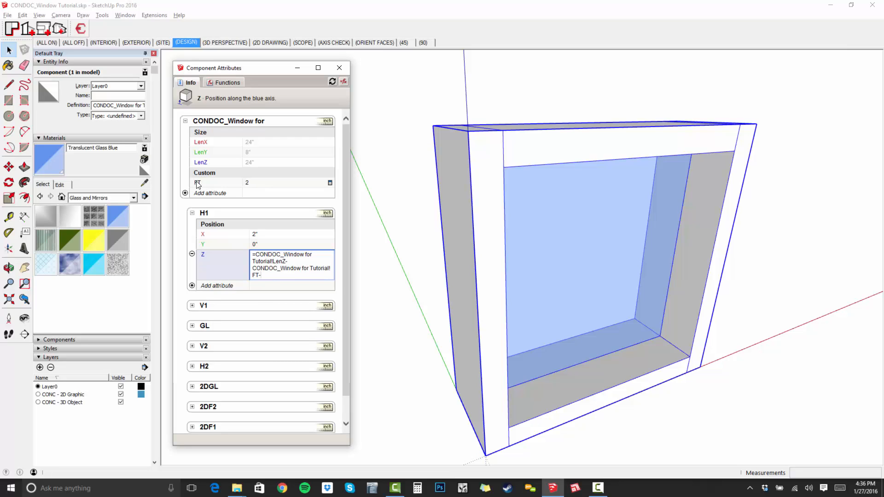
{"action": "left_click", "coordinate": [198, 183]}
{"action": "key", "text": "Return"}
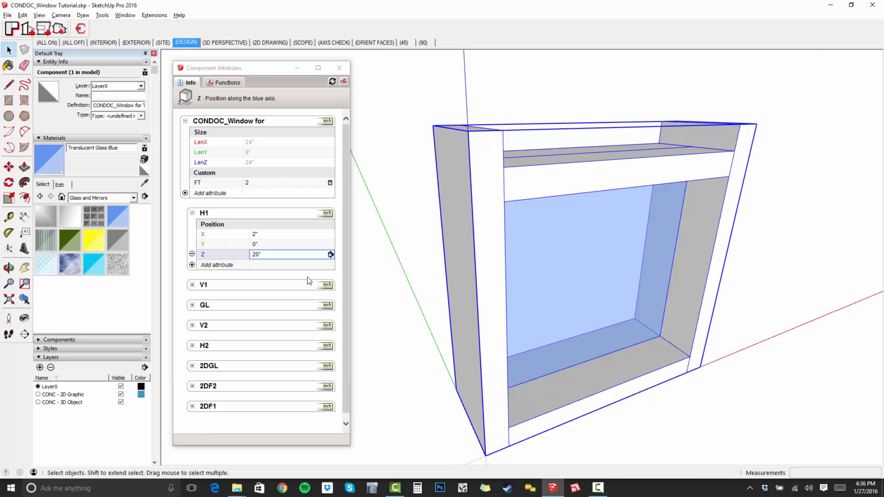
- Try to remove the extra FT subtraction from the end of H1's Z position formula
{"action": "left_click", "coordinate": [271, 256]}
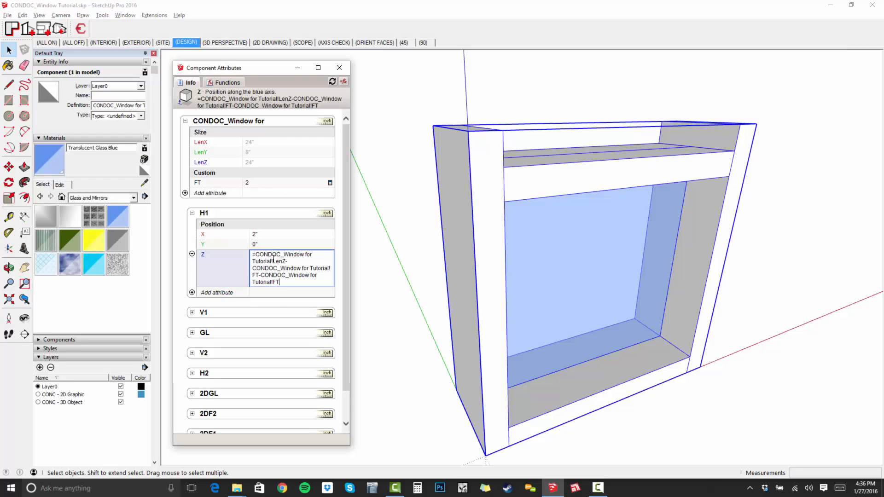
{"action": "left_click_drag", "start_coordinate": [296, 285], "coordinate": [278, 272]}
{"action": "key", "text": "BackSpace"}
{"action": "key", "text": "BackSpace"}
{"action": "key", "text": "Return"}
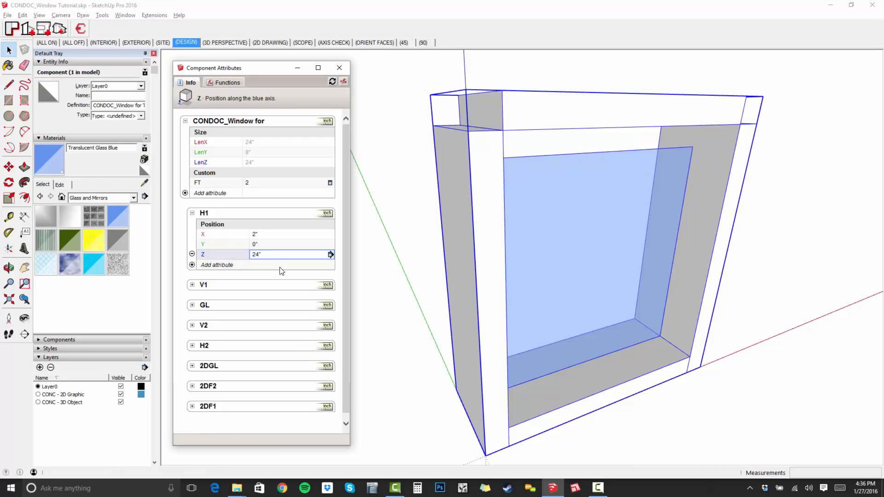
- Undo H1's Z position formula and reselect the Z value
{"action": "middle_click_drag", "start_coordinate": [578, 227], "coordinate": [515, 208]}
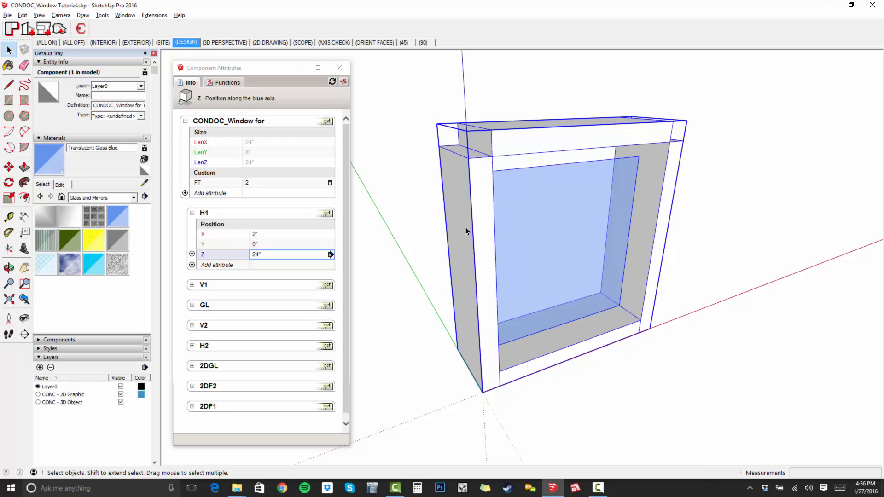
{"action": "middle_click_drag", "start_coordinate": [466, 227], "coordinate": [540, 216]}
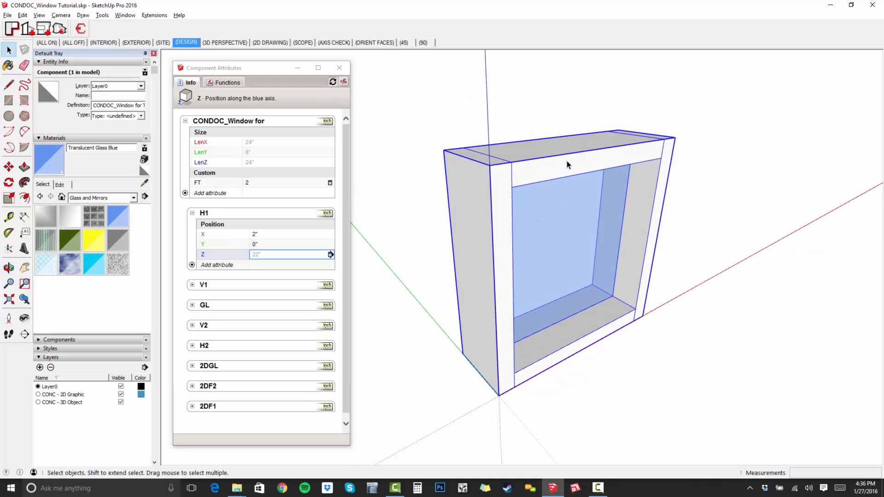
{"action": "left_click", "coordinate": [276, 254]}
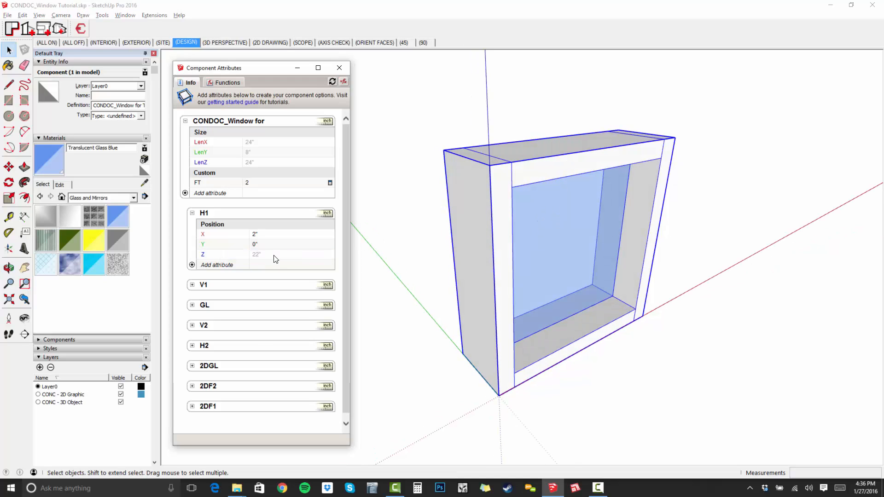
{"action": "middle_click_drag", "start_coordinate": [536, 274], "coordinate": [448, 169]}
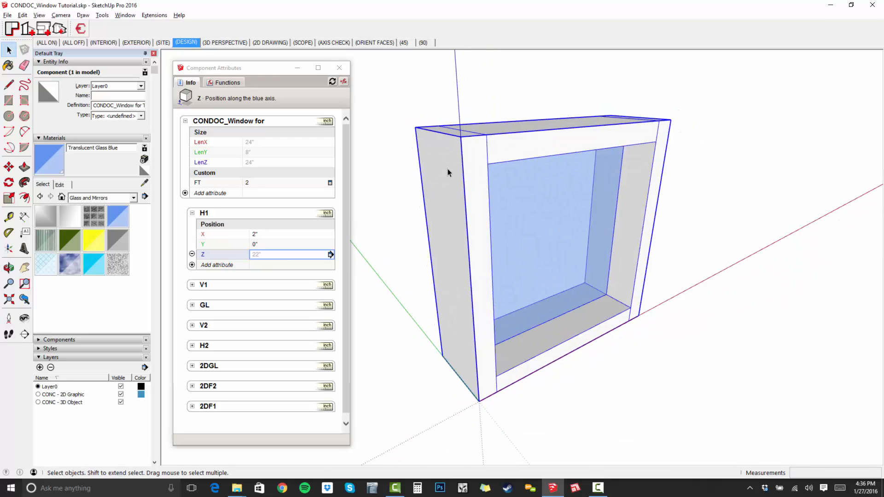
- Start saving the window component as a separate file in the Dropbox folder RESOURCES > COMPONENTS > TSWFA
{"action": "right_click", "coordinate": [476, 150]}
{"action": "left_click", "coordinate": [524, 253]}
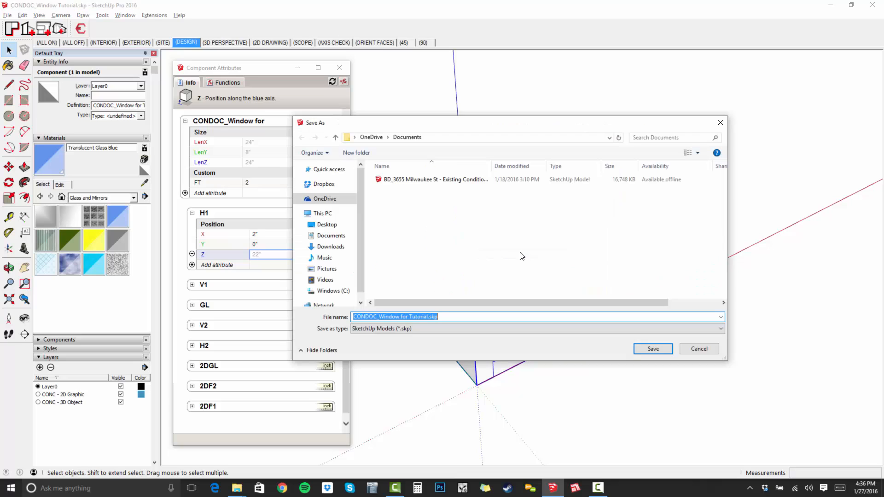
{"action": "left_click", "coordinate": [330, 187]}
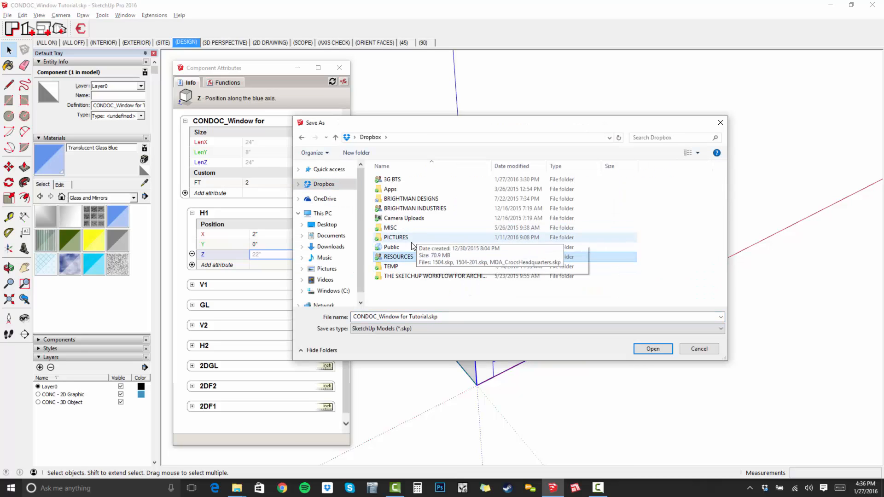
{"action": "double_click", "coordinate": [470, 257]}
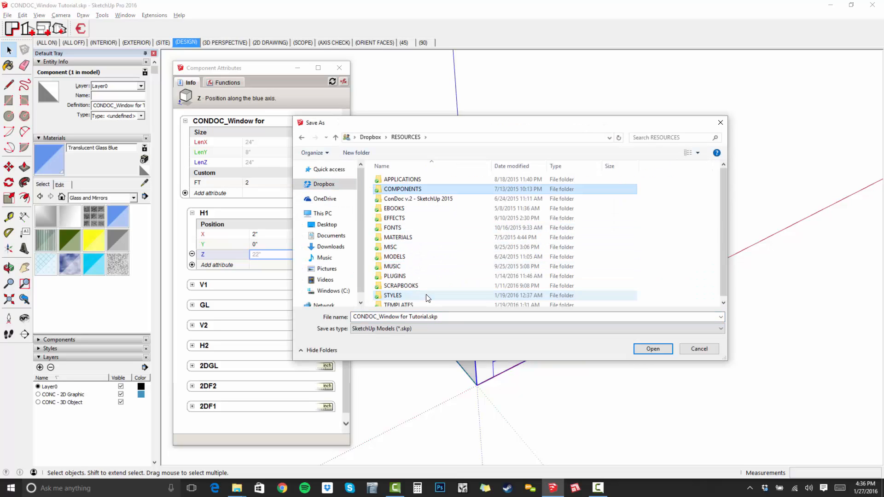
{"action": "double_click", "coordinate": [413, 189]}
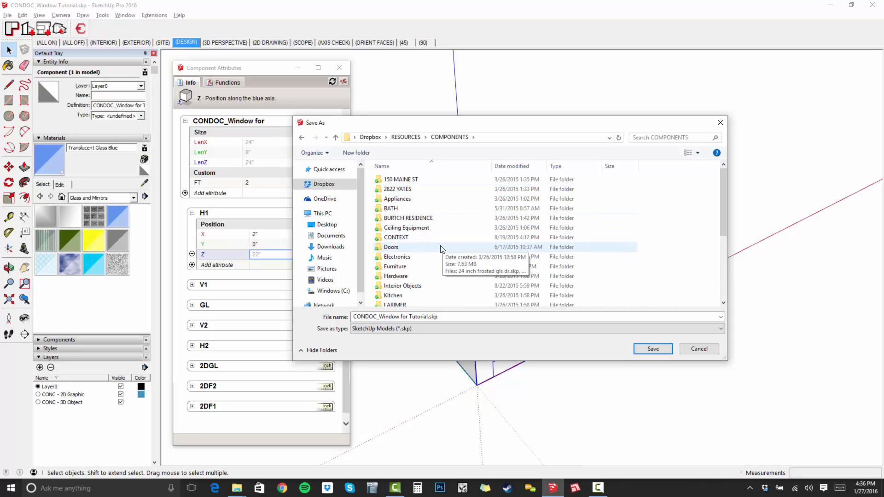
{"action": "scroll", "coordinate": [441, 249], "scroll_direction": "down", "scroll_amount": 3}
{"action": "double_click", "coordinate": [420, 295]}
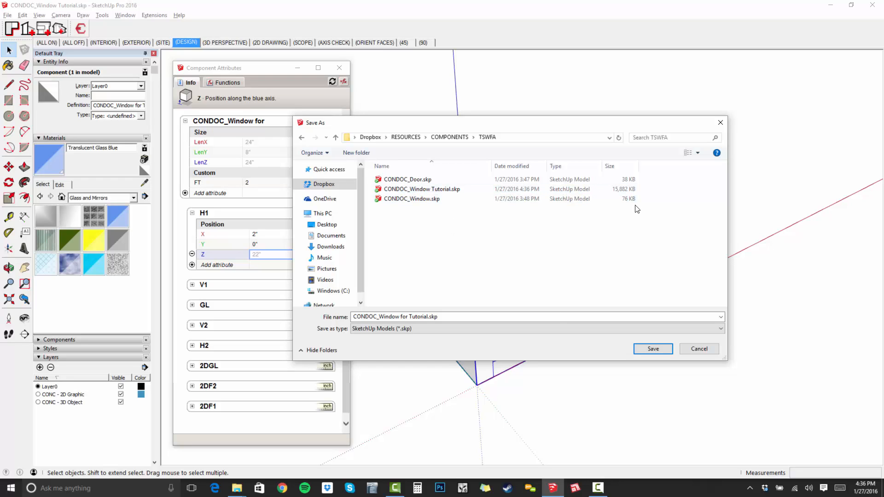
- Base the file name on CONDOC_Window Tutorial.skp, add "Test Build" before the extension, and save the component
{"action": "left_click", "coordinate": [454, 190]}
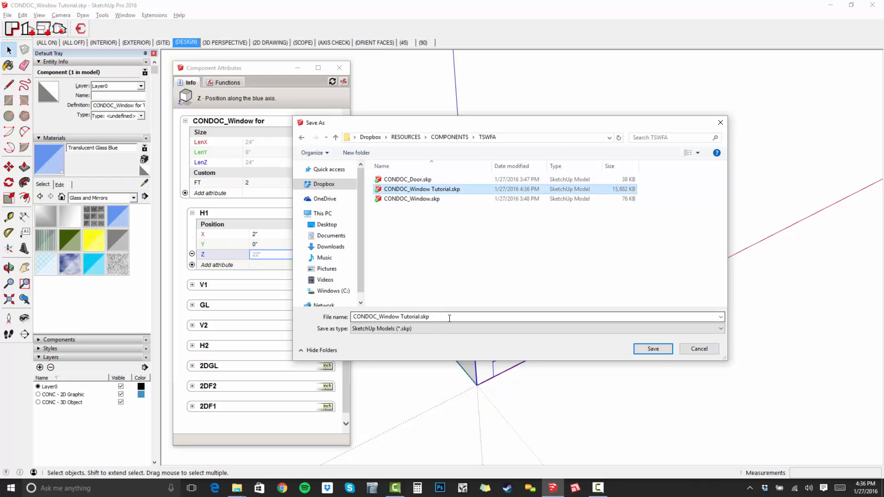
{"action": "left_click", "coordinate": [490, 316]}
{"action": "left_click", "coordinate": [490, 316]}
{"action": "key", "text": "Left"}
{"action": "key", "text": "Left"}
{"action": "key", "text": "Left"}
{"action": "key", "text": "Left"}
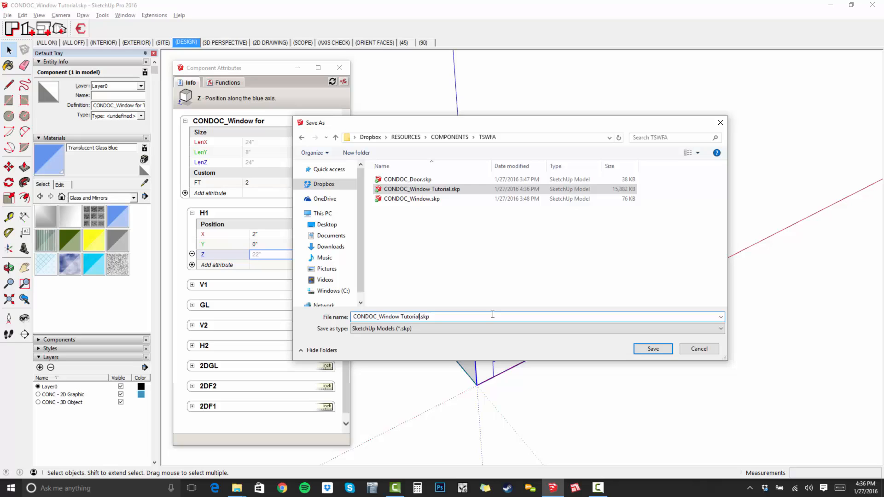
{"action": "type", "text": "Tes"}
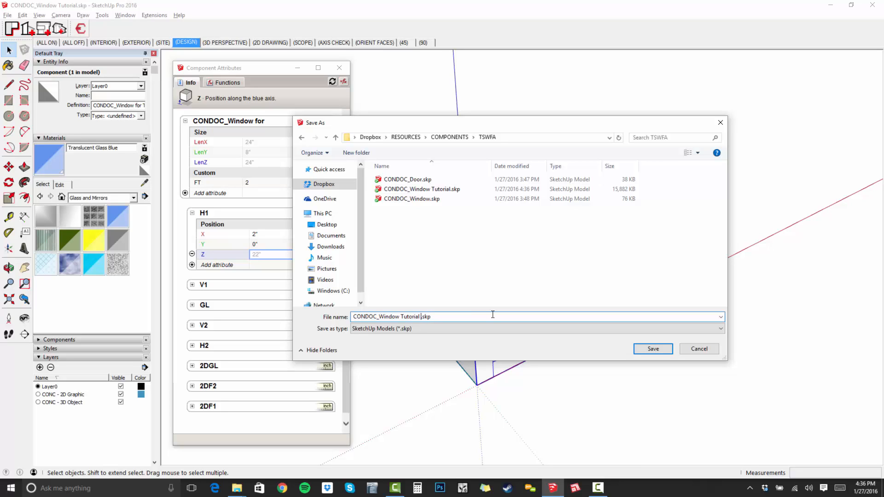
{"action": "type", "text": "t Build"}
{"action": "key", "text": "Return"}
- Set H1's Z position to the window's LenZ minus FT
{"action": "middle_click_drag", "start_coordinate": [509, 238], "coordinate": [513, 158]}
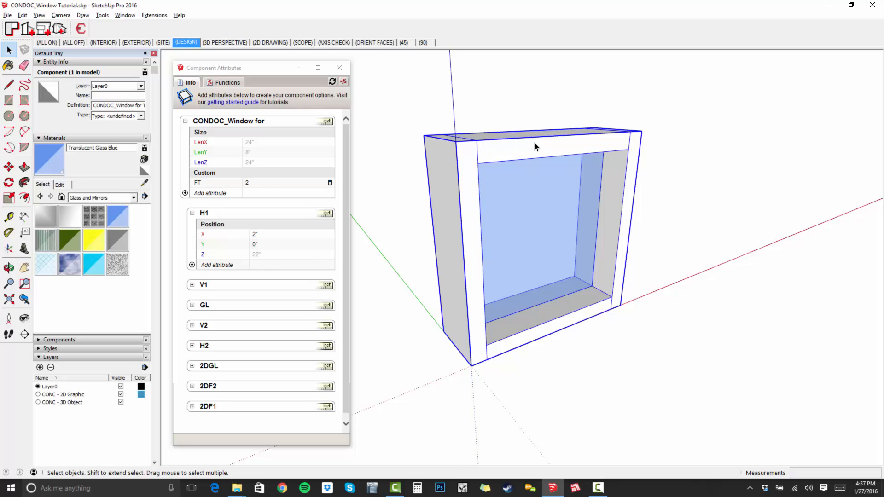
{"action": "left_click", "coordinate": [303, 261]}
{"action": "left_click", "coordinate": [301, 257]}
{"action": "type", "text": "="}
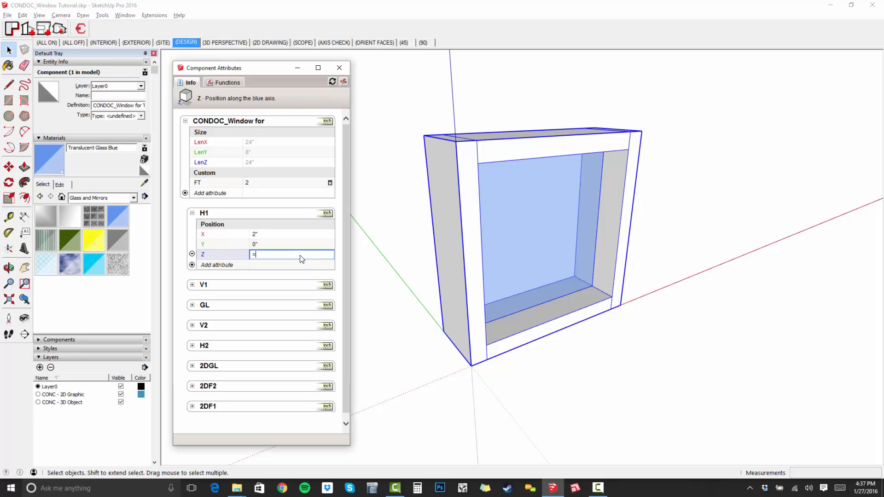
{"action": "left_click", "coordinate": [205, 162]}
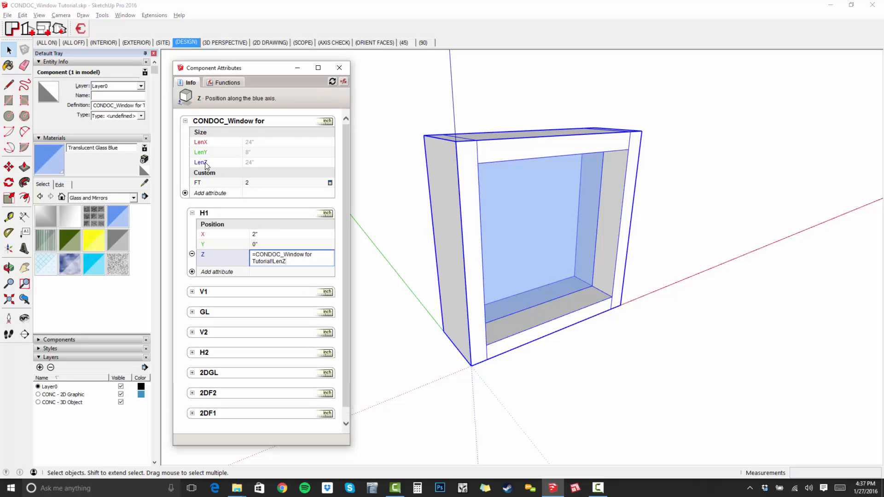
{"action": "left_click", "coordinate": [206, 183]}
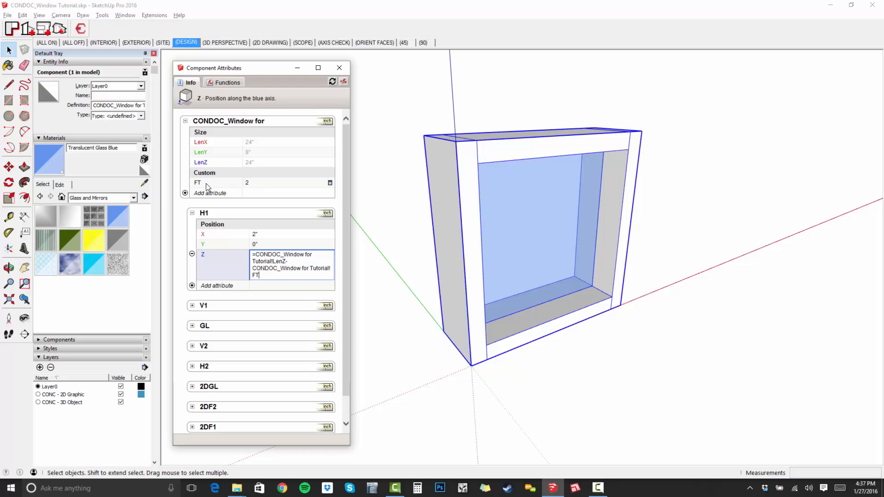
{"action": "key", "text": "Return"}
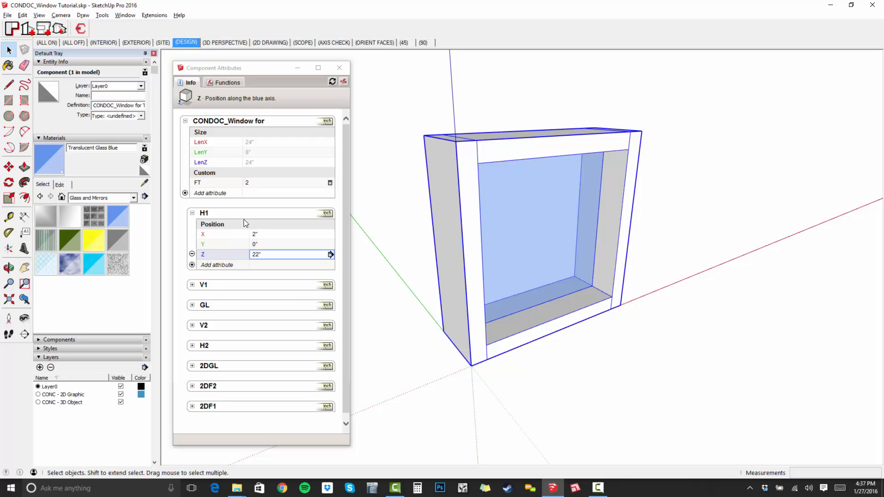
- Add the size attributes LenX, LenY and LenZ to H1 and set its LenX to the window's LenX minus FT minus FT
{"action": "left_click", "coordinate": [207, 265]}
{"action": "left_click", "coordinate": [264, 267]}
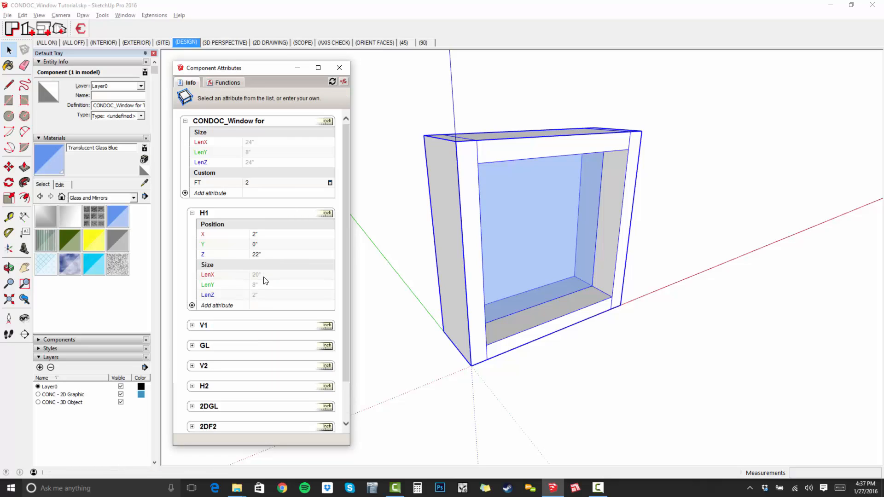
{"action": "left_click", "coordinate": [265, 275]}
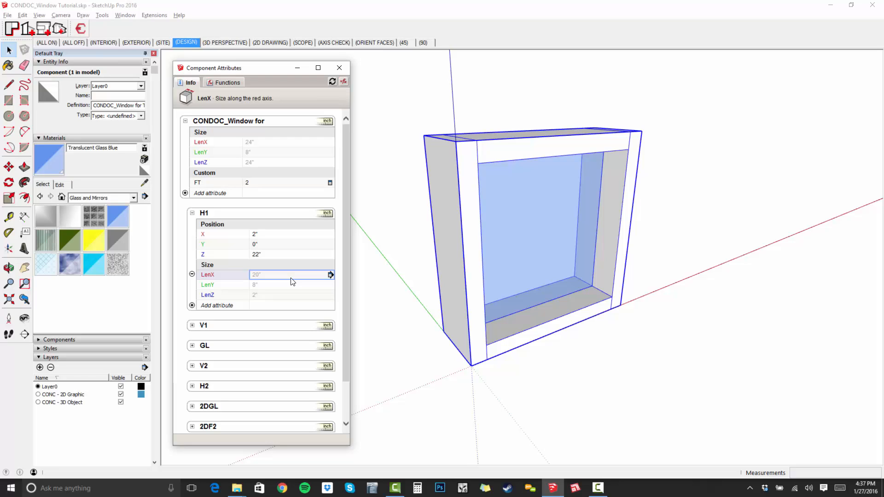
{"action": "type", "text": "="}
{"action": "left_click", "coordinate": [205, 146]}
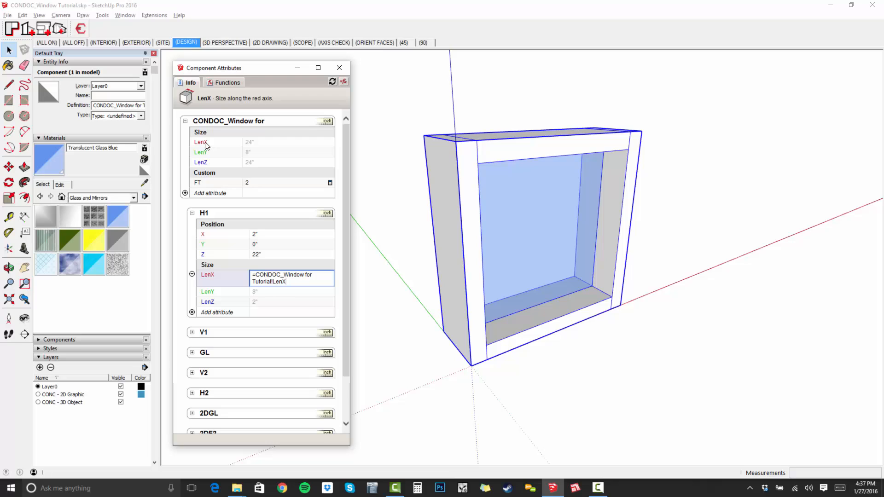
{"action": "type", "text": "-"}
{"action": "left_click", "coordinate": [201, 186]}
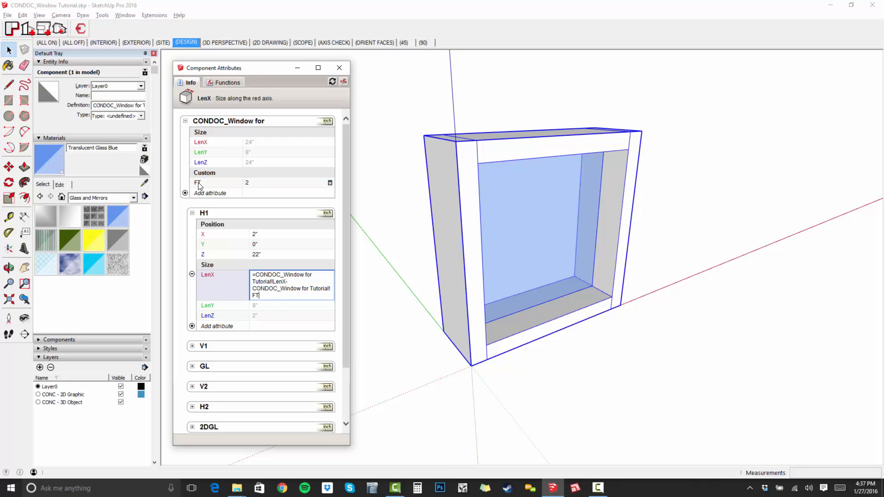
{"action": "type", "text": "-"}
{"action": "left_click", "coordinate": [202, 186]}
{"action": "key", "text": "Return"}
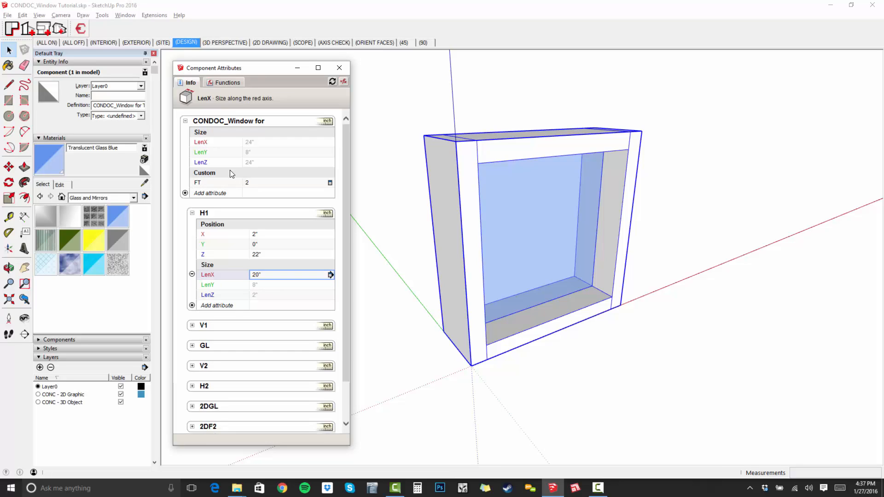
- Link H1's LenY to the window's LenY
{"action": "key", "text": "Tab"}
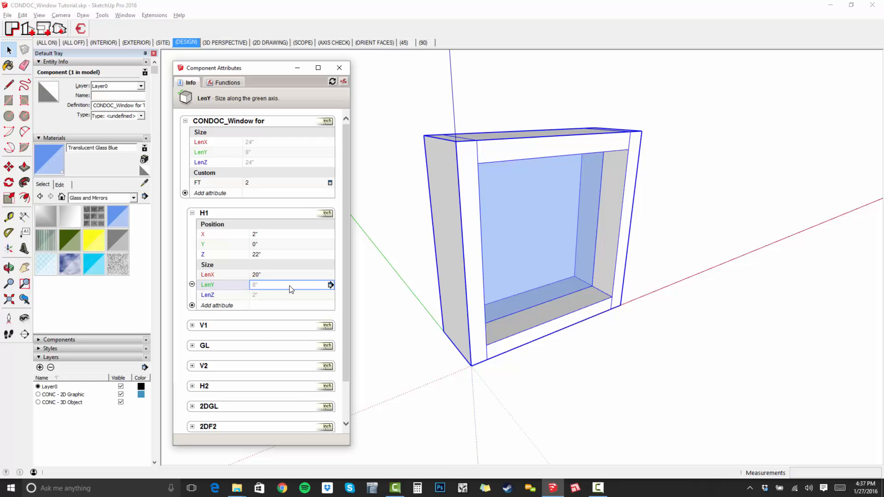
{"action": "type", "text": "="}
{"action": "left_click", "coordinate": [209, 155]}
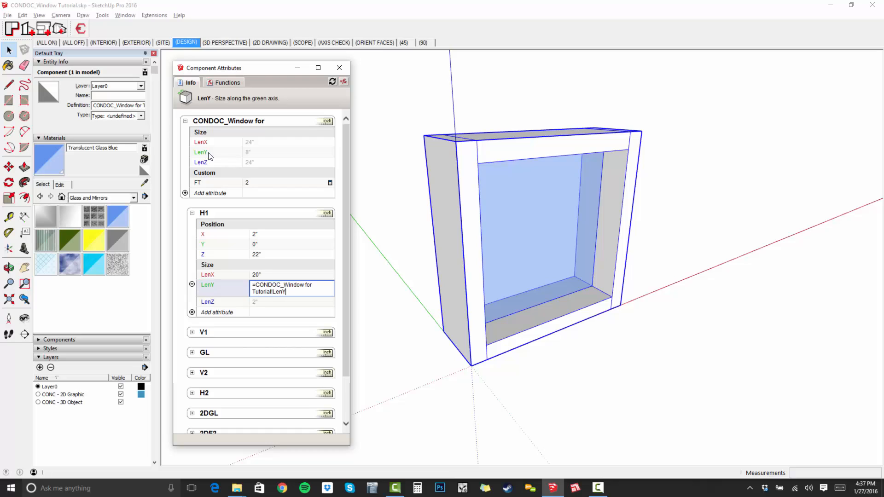
{"action": "key", "text": "Return"}
- Link H1's LenZ to the window's FT attribute
{"action": "left_click", "coordinate": [268, 295]}
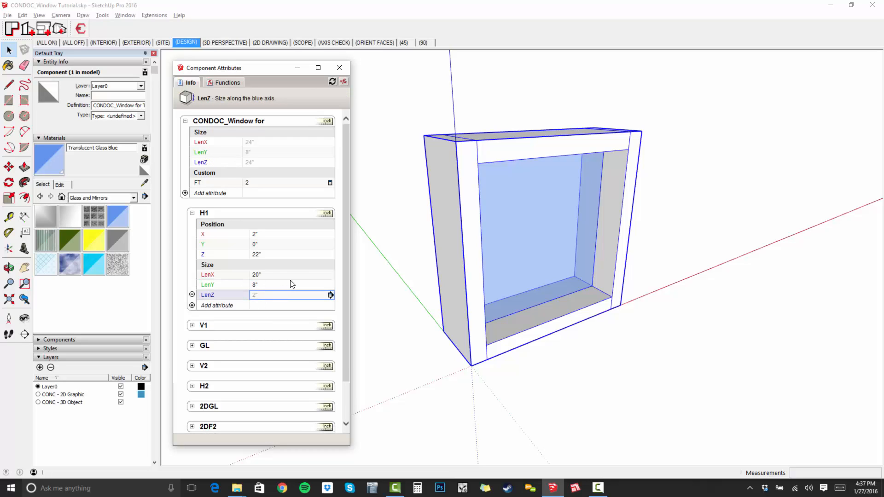
{"action": "type", "text": "="}
{"action": "key", "text": "Escape"}
{"action": "left_click", "coordinate": [270, 293]}
{"action": "type", "text": "="}
{"action": "left_click", "coordinate": [201, 186]}
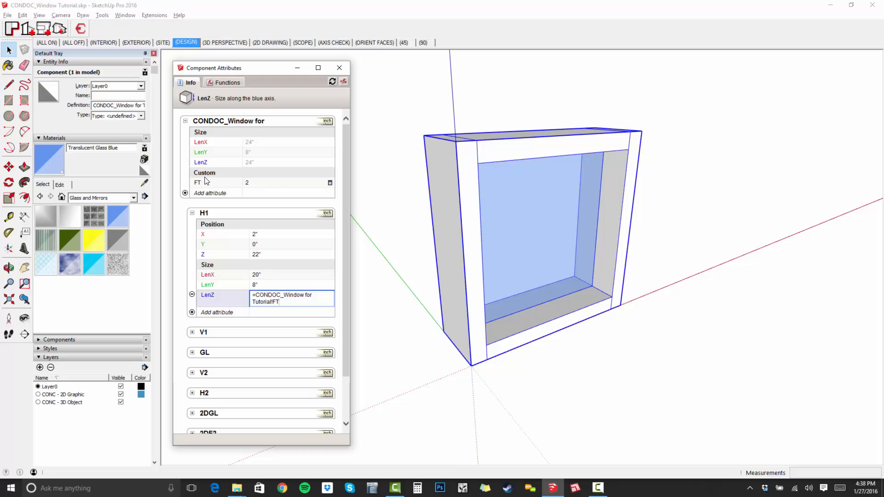
{"action": "key", "text": "Return"}
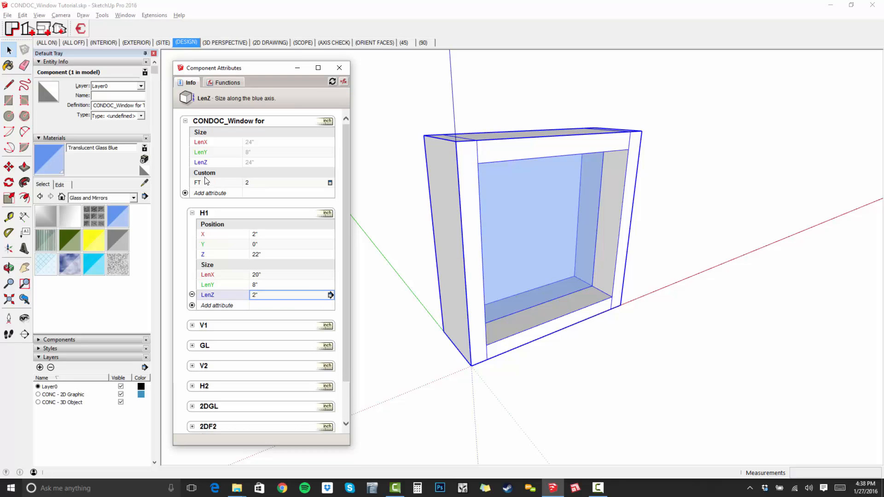
- Expand H2's attributes for review and save the model
{"action": "left_click", "coordinate": [192, 386]}
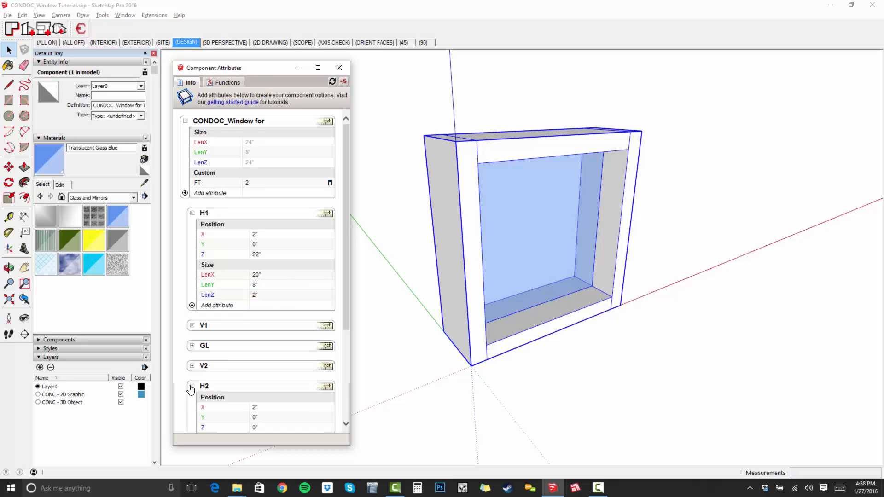
{"action": "scroll", "coordinate": [283, 296], "scroll_direction": "down", "scroll_amount": 4}
{"action": "scroll", "coordinate": [282, 296], "scroll_direction": "up", "scroll_amount": 5}
{"action": "left_click", "coordinate": [7, 15]}
{"action": "left_click", "coordinate": [20, 46]}
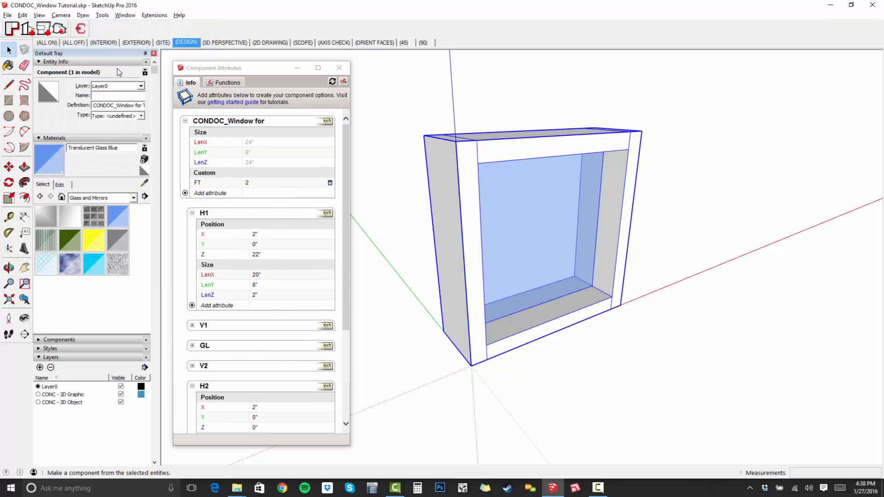
- Copy the window component with the Move tool and place the copy in front of the original
{"action": "middle_click_drag", "start_coordinate": [877, 242], "coordinate": [643, 340]}
{"action": "key", "text": "m"}
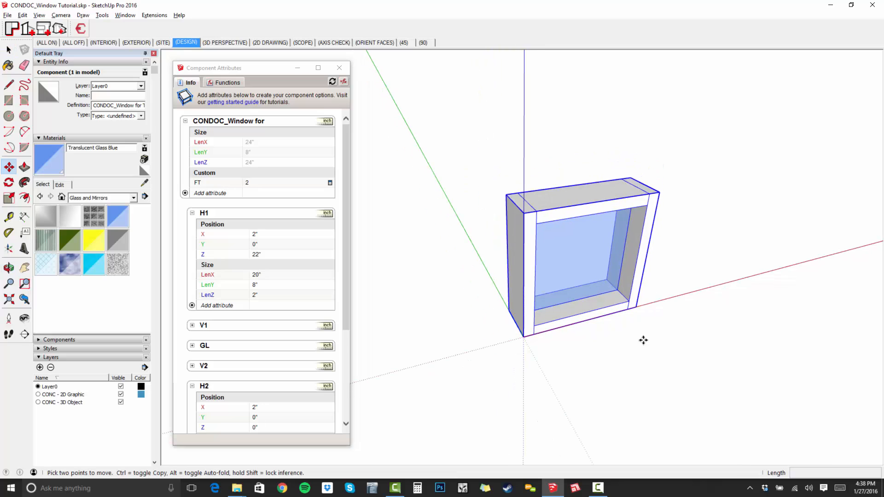
{"action": "key", "text": "ctrl"}
{"action": "left_click", "coordinate": [555, 358]}
{"action": "left_click", "coordinate": [746, 432]}
- Stretch the window copy along the red axis to about 55.7 inches wide with the Scale tool
{"action": "middle_click_drag", "start_coordinate": [732, 398], "coordinate": [488, 333], "text": "shift"}
{"action": "middle_click_drag", "start_coordinate": [649, 310], "coordinate": [659, 293]}
{"action": "key", "text": "s"}
{"action": "left_click_drag", "start_coordinate": [622, 237], "coordinate": [802, 210]}
- Scale the window copy narrower along the red axis to about 23.6 inches wide
{"action": "middle_click_drag", "start_coordinate": [816, 332], "coordinate": [537, 314]}
{"action": "scroll", "coordinate": [537, 314], "scroll_direction": "down", "scroll_amount": 3}
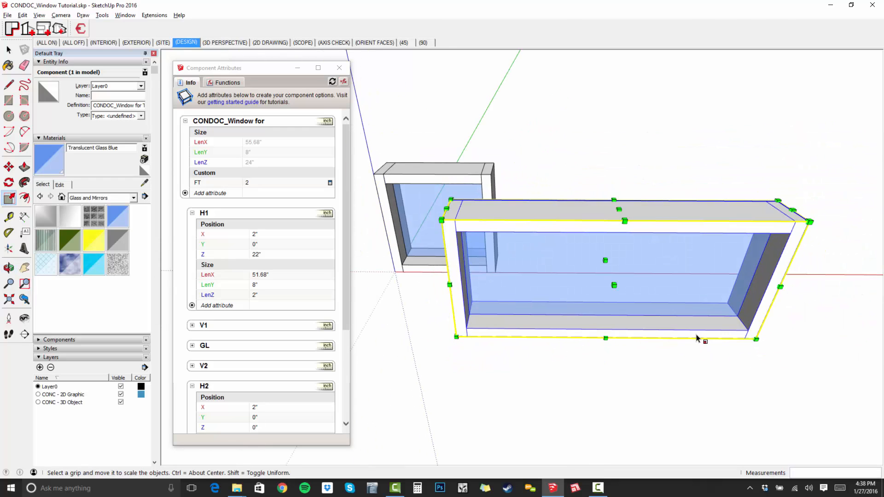
{"action": "left_click_drag", "start_coordinate": [780, 286], "coordinate": [551, 291]}
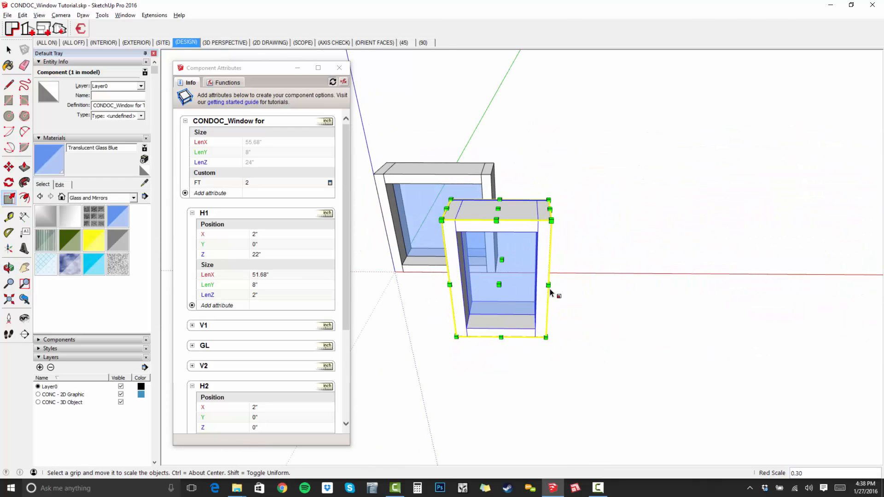
{"action": "left_click_drag", "start_coordinate": [747, 275], "coordinate": [800, 309]}
{"action": "left_click_drag", "start_coordinate": [794, 272], "coordinate": [586, 303]}
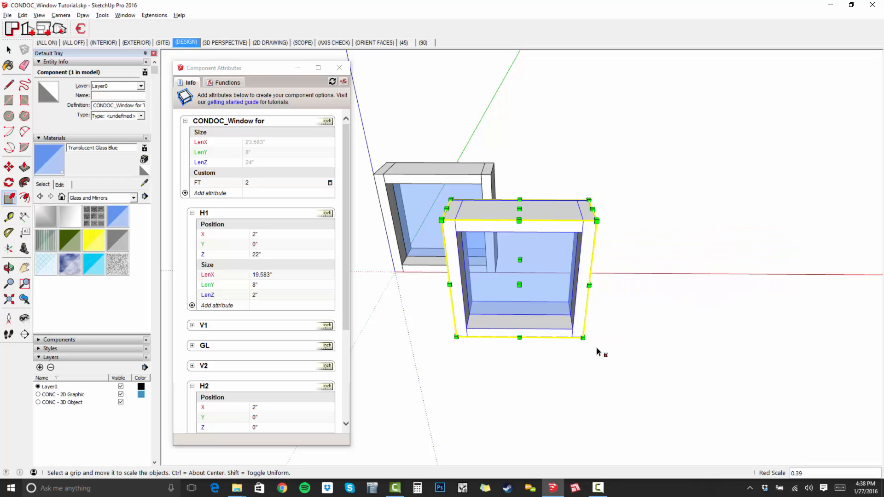
- Widen the window copy along the red axis to about 47.2 inches and examine the frame's corners from above
{"action": "middle_click_drag", "start_coordinate": [589, 281], "coordinate": [569, 104]}
{"action": "scroll", "coordinate": [540, 239], "scroll_direction": "up", "scroll_amount": 3}
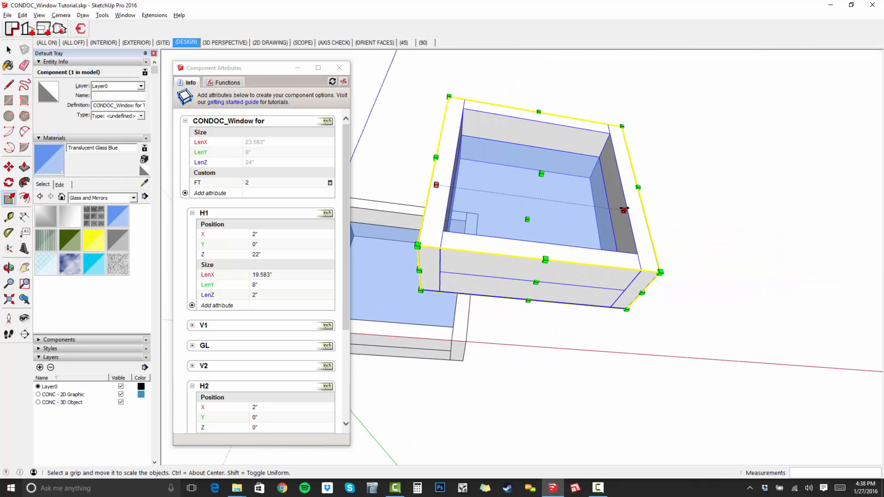
{"action": "left_click_drag", "start_coordinate": [621, 207], "coordinate": [732, 258]}
{"action": "middle_click_drag", "start_coordinate": [732, 258], "coordinate": [642, 270]}
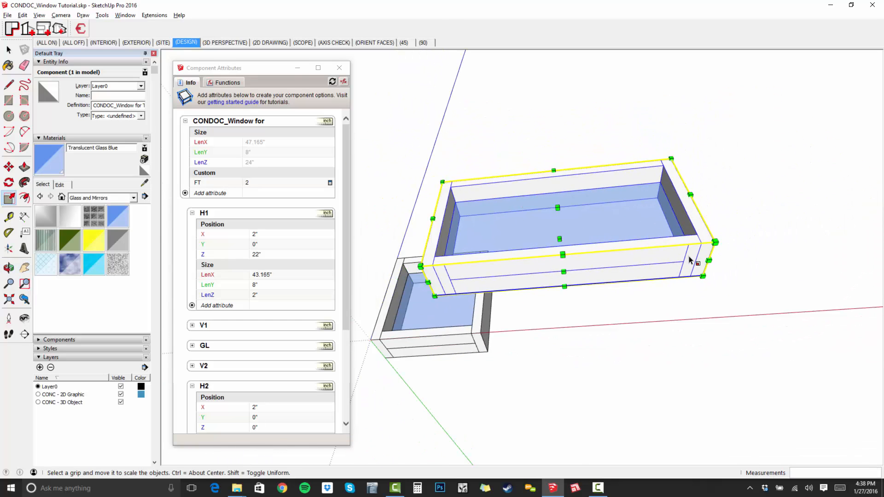
- Collapse the materials list and hide the CONC - 3D Object layer to expose the windows' 2D graphics
{"action": "scroll", "coordinate": [695, 259], "scroll_direction": "up", "scroll_amount": 2}
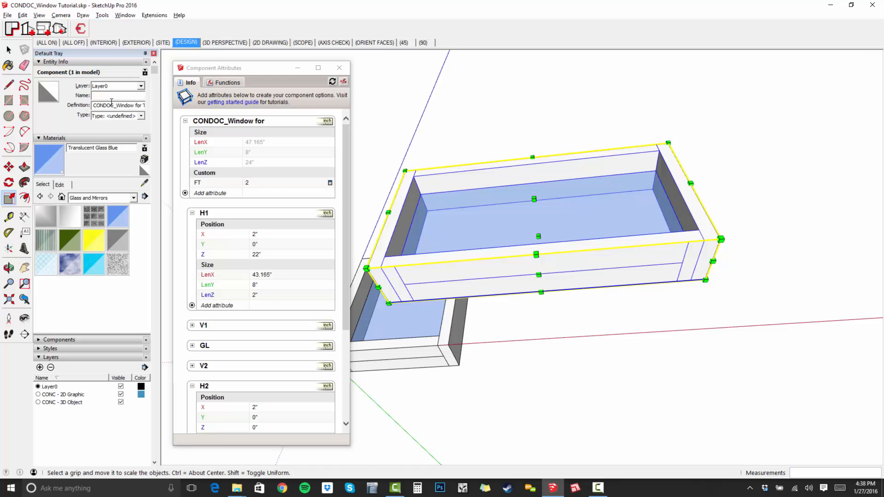
{"action": "left_click", "coordinate": [83, 139]}
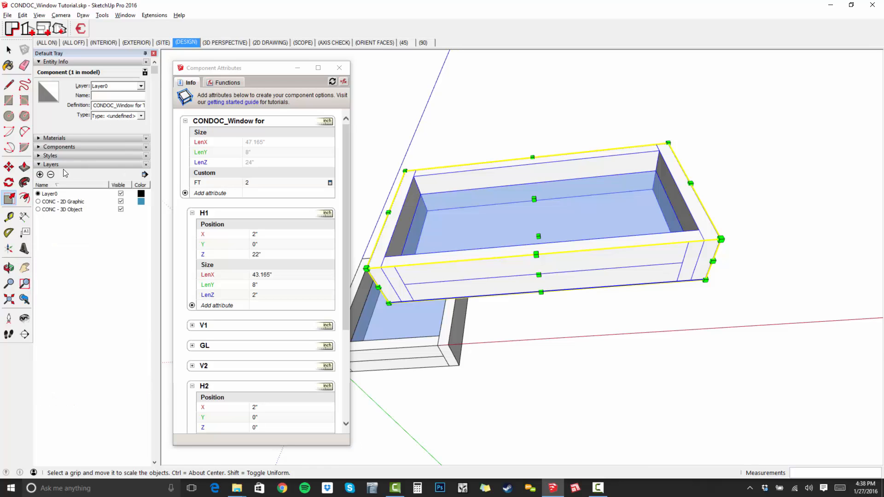
{"action": "left_click", "coordinate": [120, 210]}
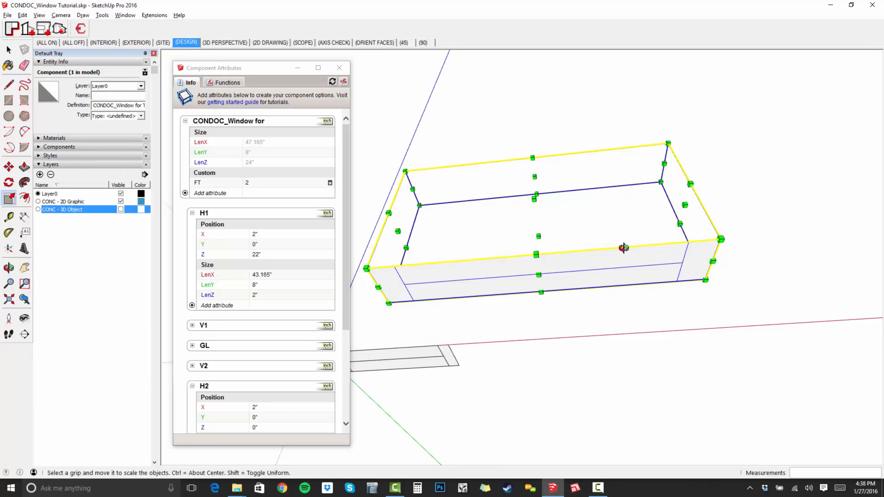
- Stretch the window copy along the red axis to about 66 inches wide with the Scale tool
{"action": "scroll", "coordinate": [624, 247], "scroll_direction": "down", "scroll_amount": 2}
{"action": "left_click_drag", "start_coordinate": [685, 216], "coordinate": [785, 212]}
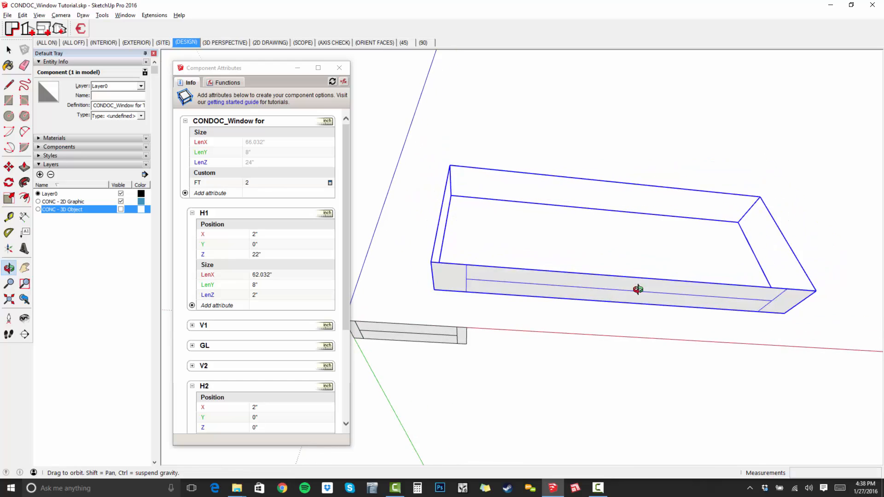
{"action": "middle_click_drag", "start_coordinate": [582, 260], "coordinate": [599, 299]}
- Show the CONC - 3D Object layer again and delete the stretched window copy
{"action": "left_click", "coordinate": [121, 209]}
{"action": "middle_click_drag", "start_coordinate": [506, 369], "coordinate": [592, 438]}
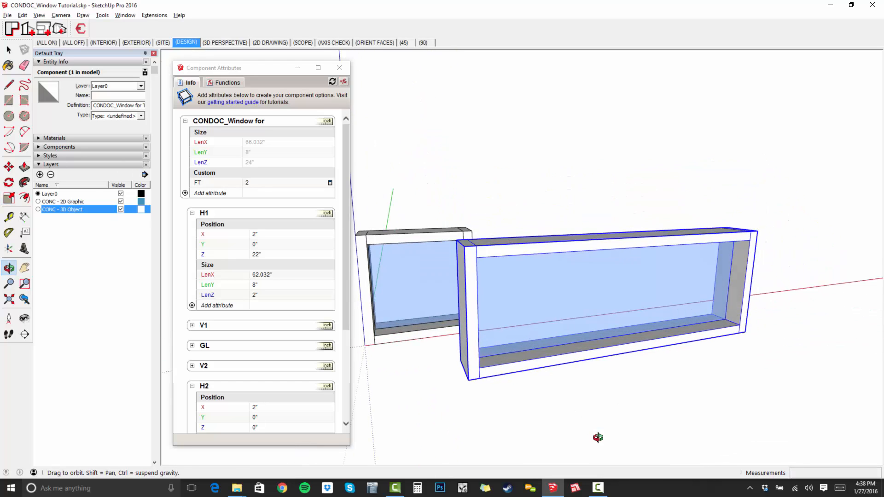
{"action": "key", "text": "Delete"}
{"action": "key", "text": "h"}
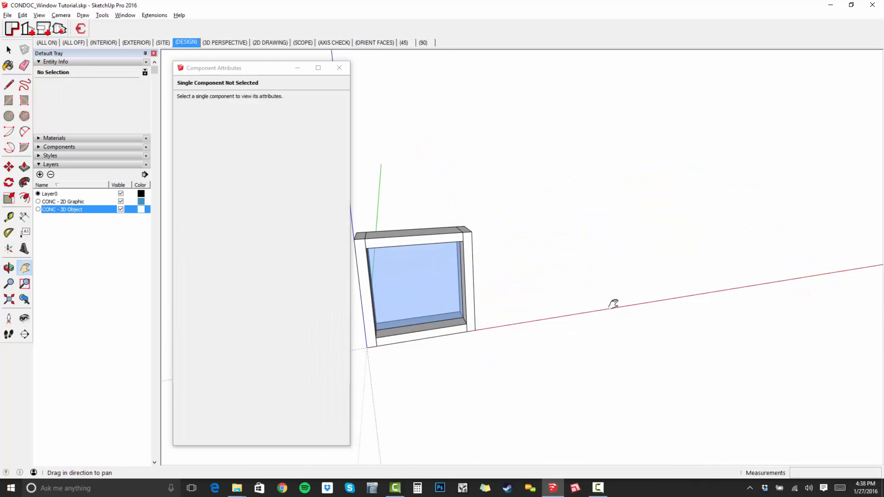
{"action": "left_click_drag", "start_coordinate": [448, 285], "coordinate": [626, 265]}
{"action": "scroll", "coordinate": [615, 265], "scroll_direction": "up", "scroll_amount": 5}
{"action": "middle_click_drag", "start_coordinate": [614, 265], "coordinate": [578, 213]}
{"action": "key", "text": "space"}
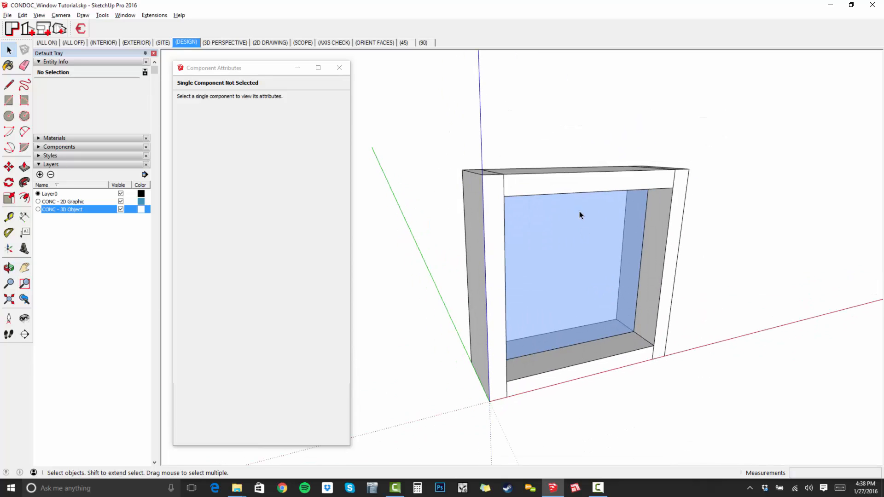
- Copy the original window component with the Move tool and place the copy in front of it
{"action": "left_click", "coordinate": [598, 307]}
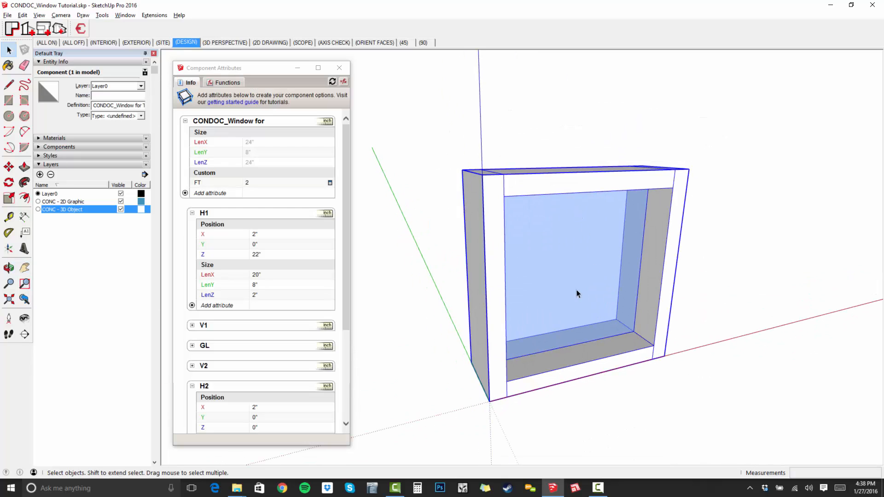
{"action": "scroll", "coordinate": [497, 257], "scroll_direction": "down", "scroll_amount": 3}
{"action": "scroll", "coordinate": [497, 256], "scroll_direction": "down", "scroll_amount": 5}
{"action": "middle_click_drag", "start_coordinate": [498, 256], "coordinate": [569, 390]}
{"action": "key", "text": "m"}
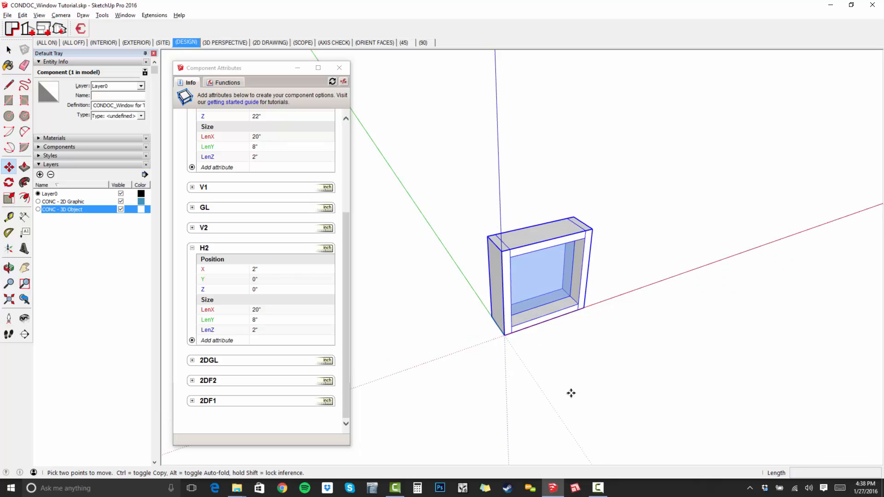
{"action": "key", "text": "ctrl"}
{"action": "left_click", "coordinate": [576, 376]}
{"action": "left_click", "coordinate": [721, 431]}
{"action": "middle_click_drag", "start_coordinate": [721, 431], "coordinate": [564, 372]}
{"action": "key", "text": "space"}
- Set the window copy's Frame Thickness to 4 inches through its dynamic component options and examine the thicker frame
{"action": "right_click", "coordinate": [570, 257]}
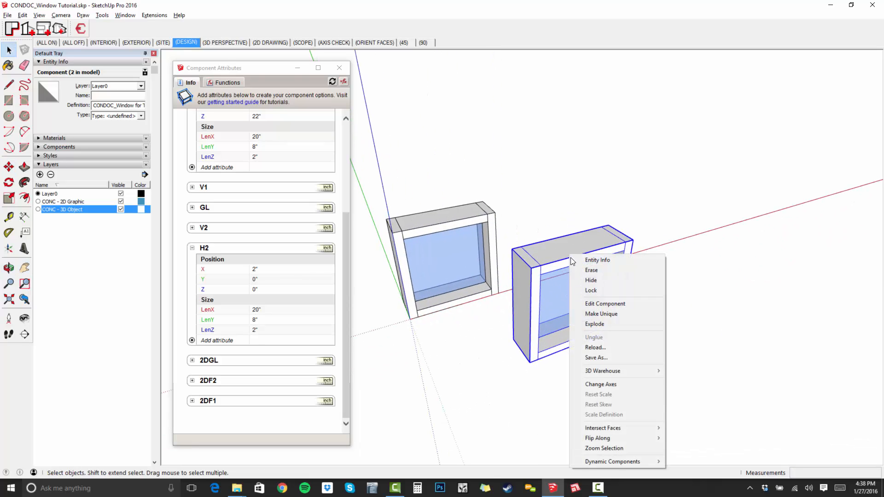
{"action": "mouse_move", "coordinate": [625, 461]}
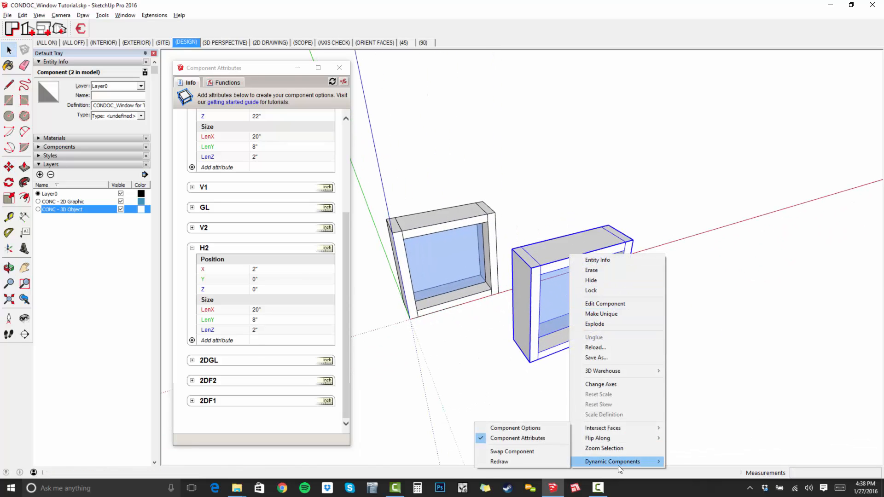
{"action": "left_click", "coordinate": [534, 429]}
{"action": "left_click_drag", "start_coordinate": [728, 143], "coordinate": [683, 150]}
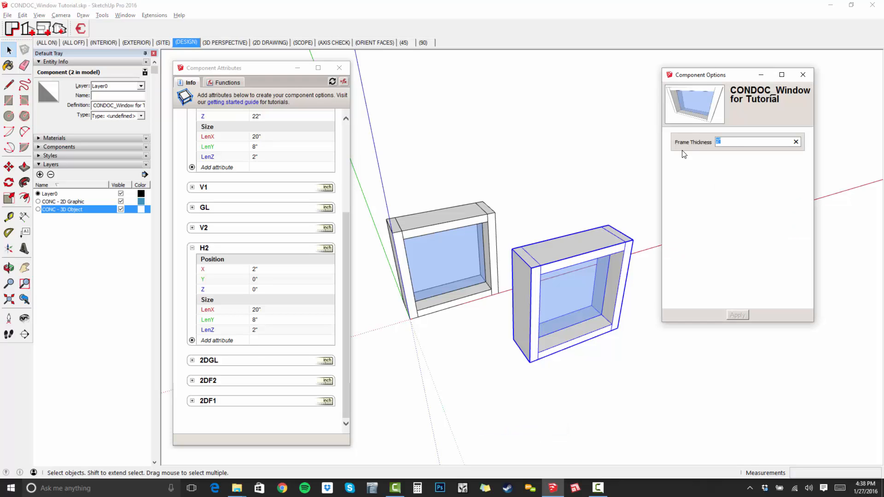
{"action": "type", "text": "4"}
{"action": "left_click", "coordinate": [738, 316]}
{"action": "scroll", "coordinate": [576, 295], "scroll_direction": "up", "scroll_amount": 5}
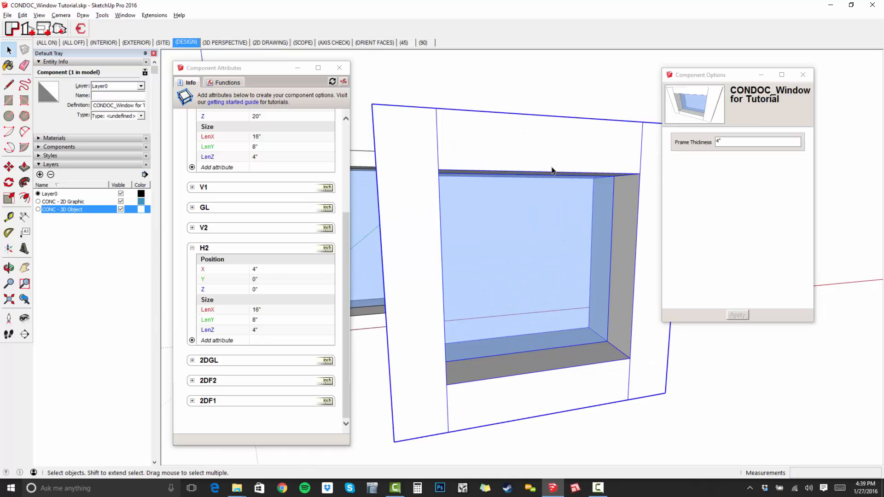
{"action": "scroll", "coordinate": [423, 181], "scroll_direction": "down", "scroll_amount": 2}
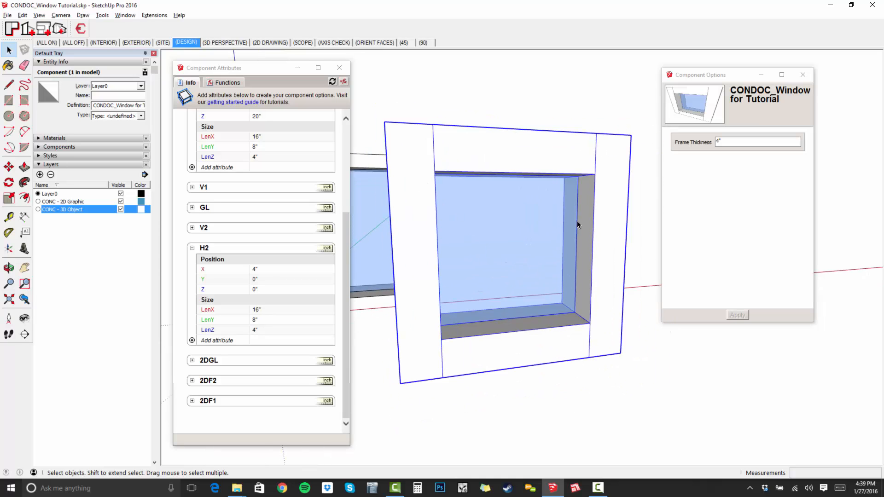
- Scale the window copy by about 1.30 along the red axis, and make it taller along the blue axis
{"action": "scroll", "coordinate": [457, 316], "scroll_direction": "down", "scroll_amount": 2}
{"action": "key", "text": "s"}
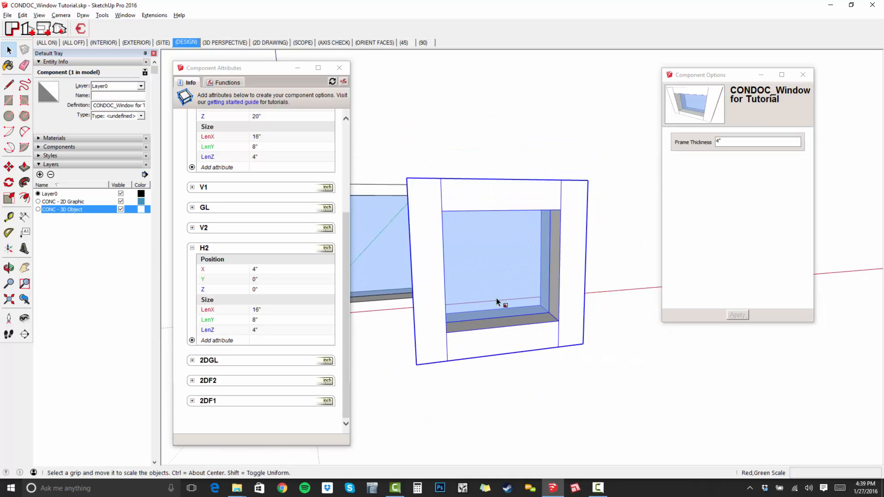
{"action": "left_click_drag", "start_coordinate": [584, 264], "coordinate": [629, 261]}
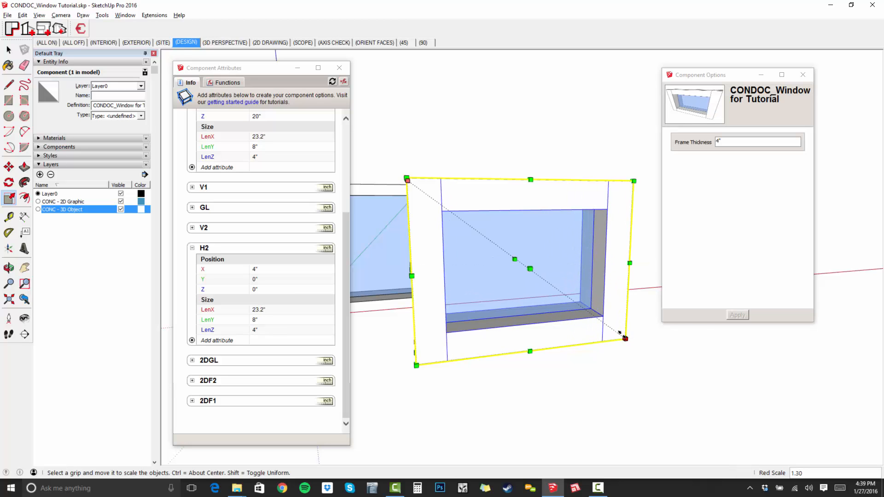
{"action": "middle_click_drag", "start_coordinate": [532, 186], "coordinate": [579, 219]}
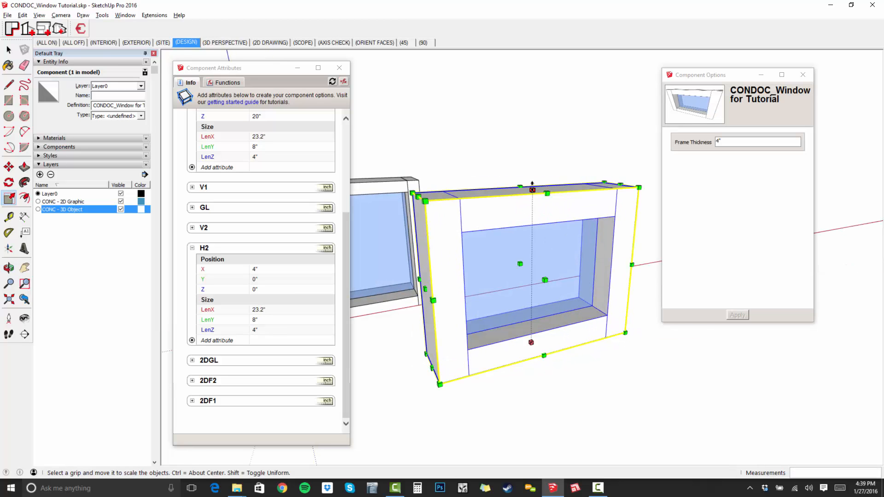
{"action": "left_click_drag", "start_coordinate": [532, 186], "coordinate": [532, 95]}
{"action": "middle_click_drag", "start_coordinate": [587, 240], "coordinate": [574, 281]}
- Delete the scaled window copy and close the component options
{"action": "key", "text": "Delete"}
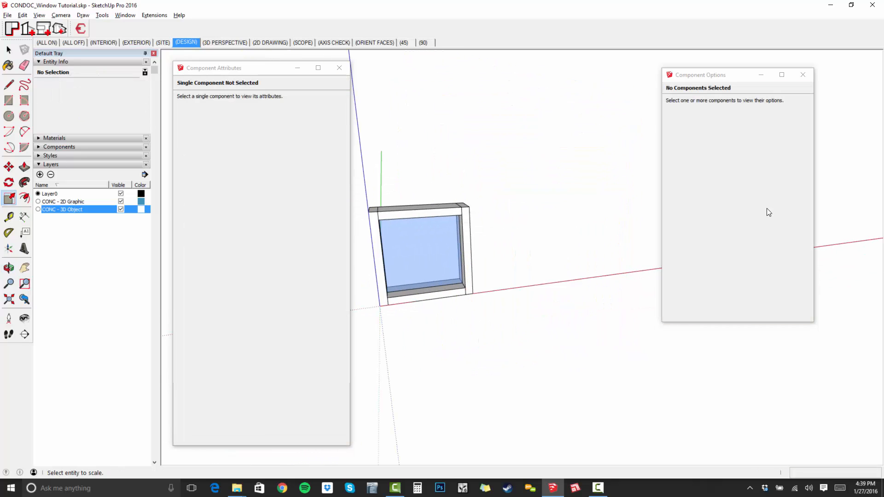
{"action": "left_click", "coordinate": [803, 75]}
{"action": "key", "text": "h"}
{"action": "scroll", "coordinate": [592, 258], "scroll_direction": "up", "scroll_amount": 4}
{"action": "middle_click_drag", "start_coordinate": [464, 264], "coordinate": [574, 268], "text": "shift"}
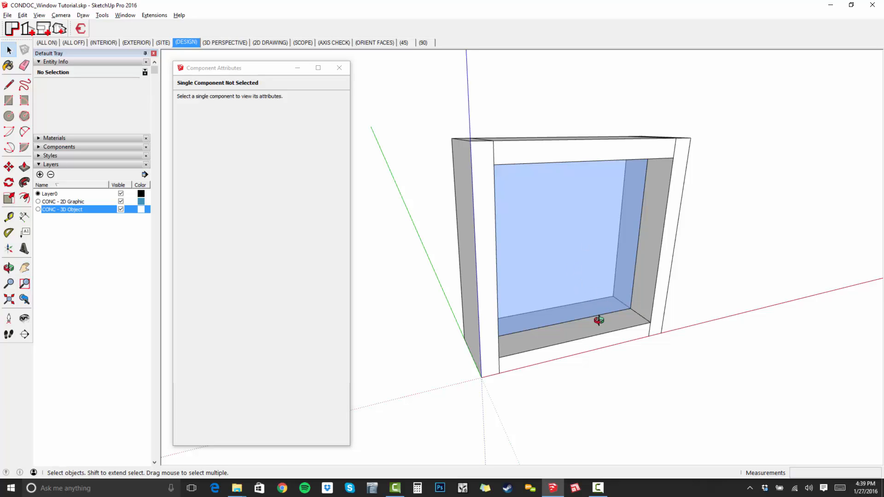
- Select the original window component and collapse the H2 and H1 attribute sections
{"action": "middle_click_drag", "start_coordinate": [598, 320], "coordinate": [488, 232]}
{"action": "left_click", "coordinate": [488, 232]}
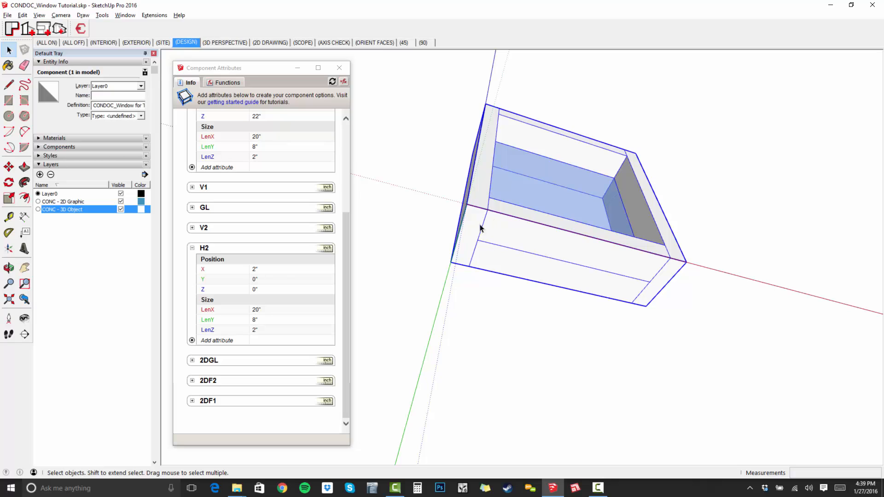
{"action": "left_click", "coordinate": [192, 248]}
{"action": "left_click", "coordinate": [192, 169]}
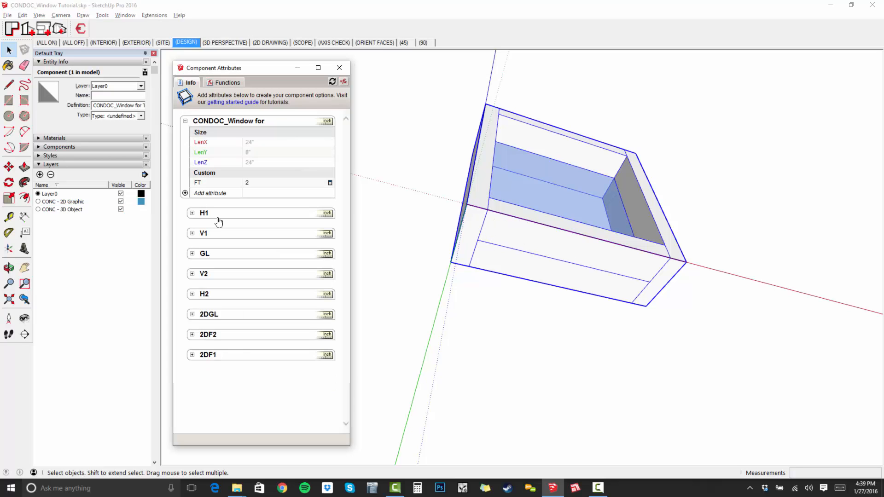
- Hide the CONC - 3D Object layer and reselect the window component by its 2D graphic
{"action": "middle_click_drag", "start_coordinate": [402, 214], "coordinate": [631, 257]}
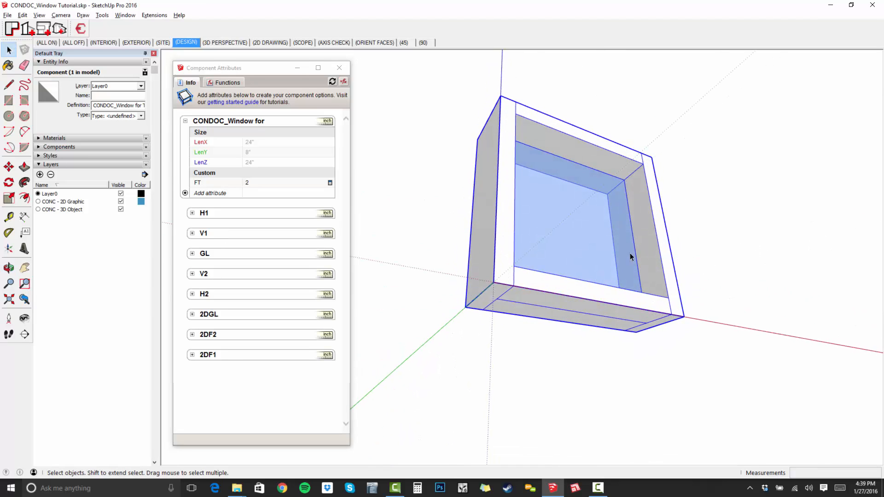
{"action": "left_click", "coordinate": [120, 210]}
{"action": "middle_click_drag", "start_coordinate": [580, 184], "coordinate": [580, 434]}
{"action": "left_click", "coordinate": [691, 382]}
{"action": "middle_click_drag", "start_coordinate": [604, 336], "coordinate": [592, 283], "text": "shift"}
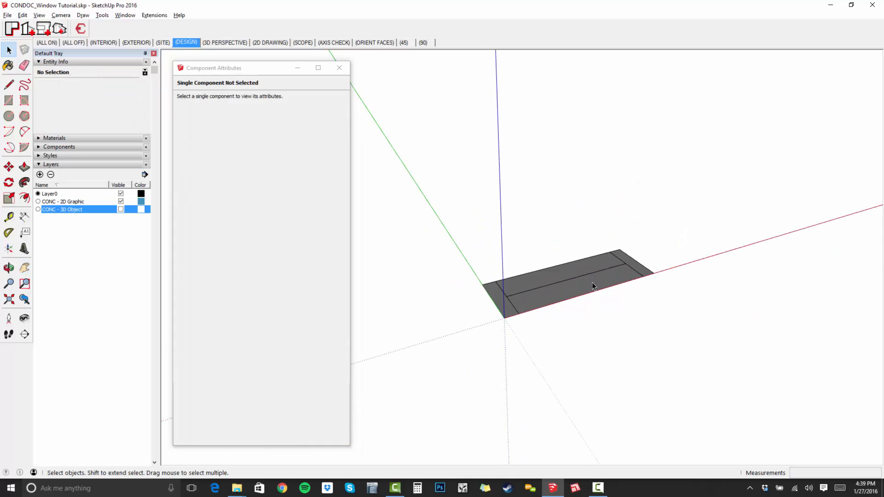
{"action": "left_click", "coordinate": [535, 288]}
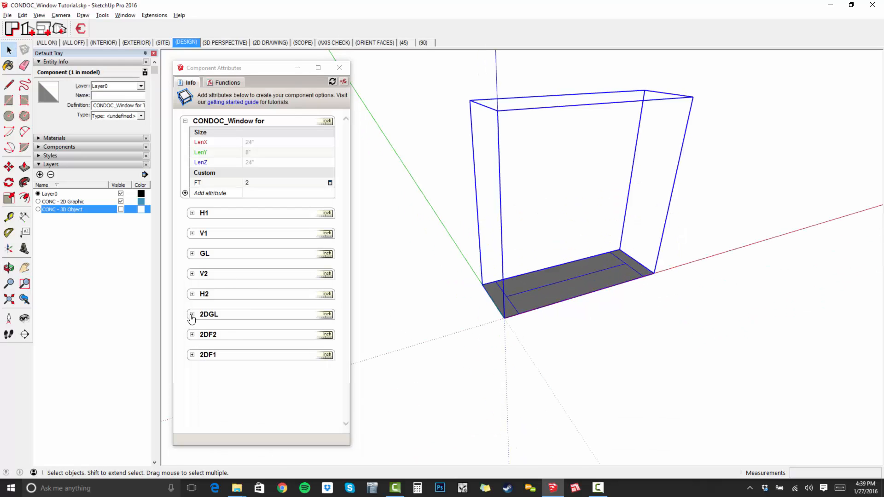
{"action": "middle_click_drag", "start_coordinate": [488, 294], "coordinate": [521, 297]}
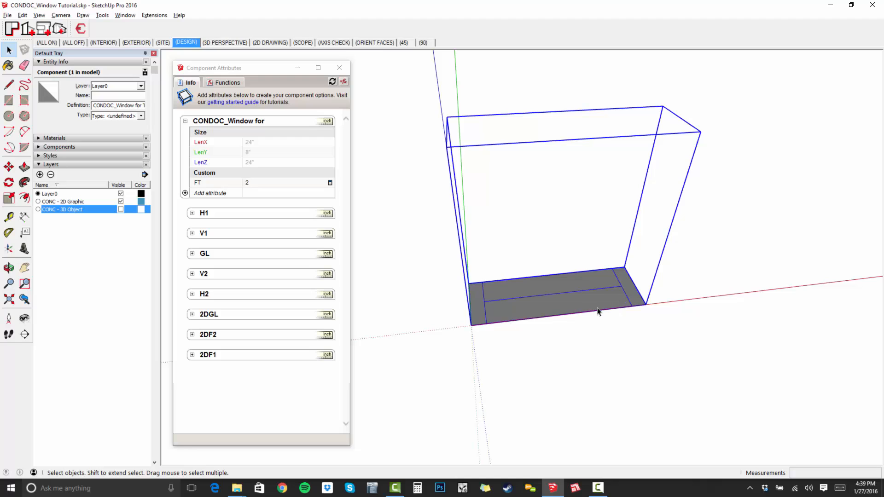
{"action": "left_click", "coordinate": [192, 315]}
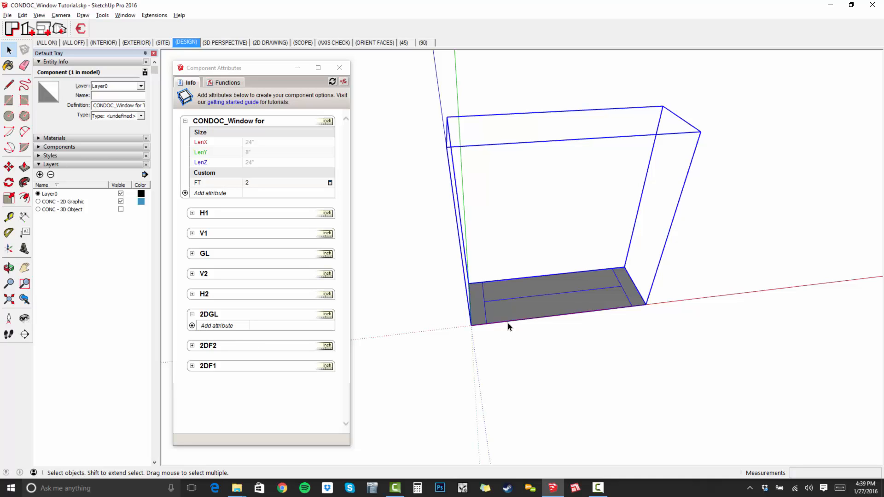
{"action": "middle_click_drag", "start_coordinate": [503, 322], "coordinate": [600, 273]}
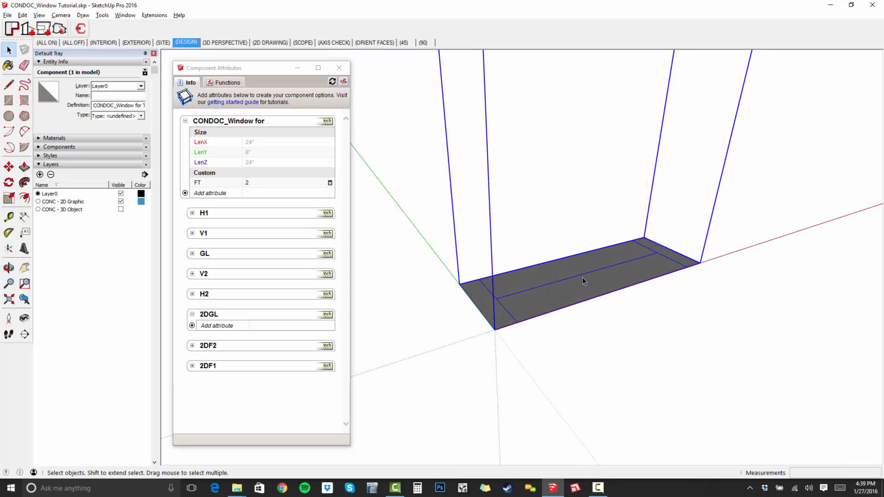
{"action": "middle_click_drag", "start_coordinate": [602, 272], "coordinate": [463, 366]}
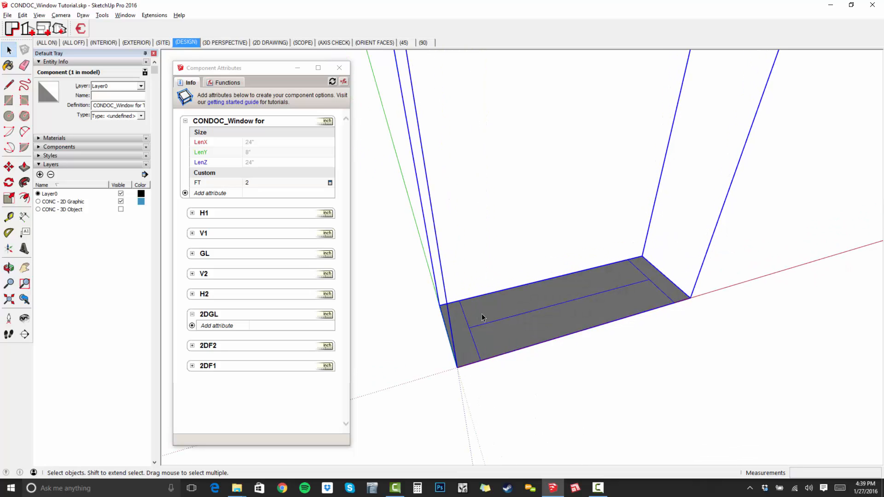
{"action": "left_click", "coordinate": [192, 326]}
{"action": "left_click", "coordinate": [292, 169]}
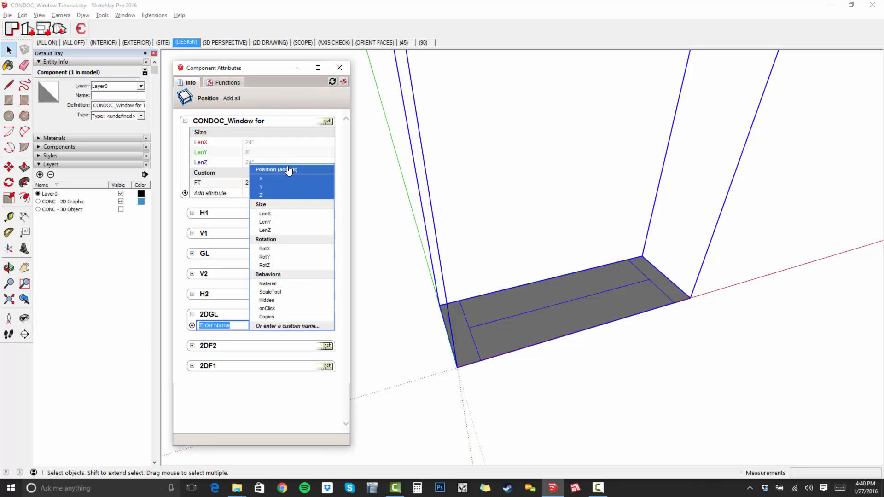
{"action": "left_click", "coordinate": [281, 397]}
{"action": "left_click", "coordinate": [192, 315]}
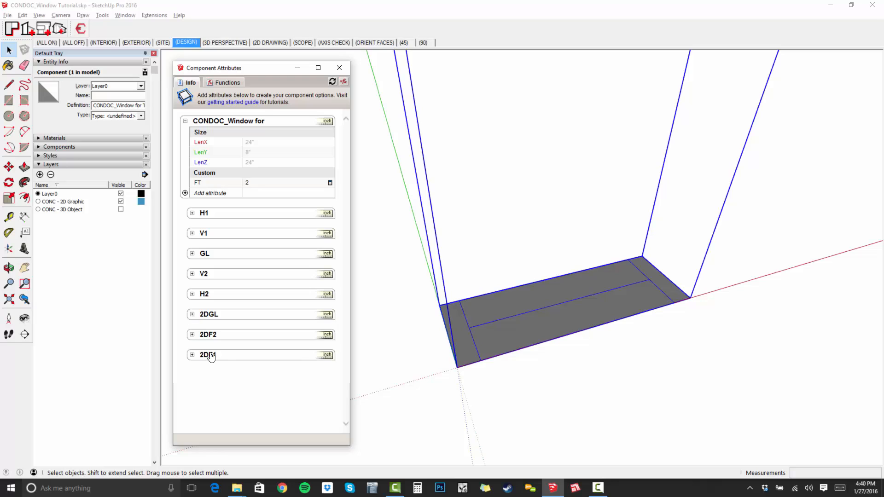
- Expand the 2DF1 section and add all of the position attributes to it
{"action": "left_click", "coordinate": [493, 349]}
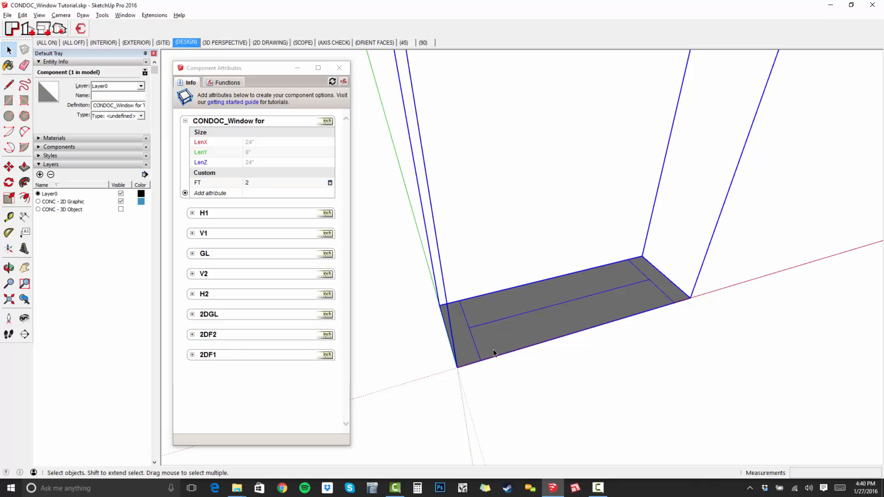
{"action": "left_click", "coordinate": [192, 355]}
{"action": "left_click", "coordinate": [192, 367]}
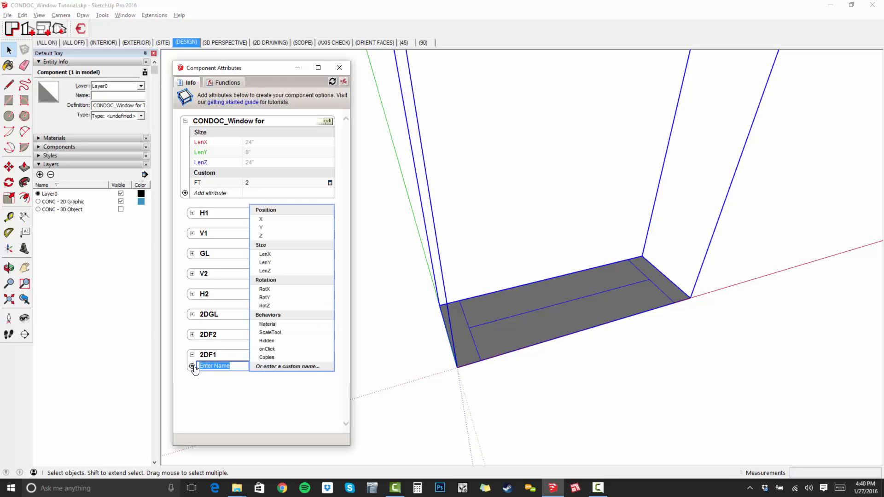
{"action": "left_click", "coordinate": [285, 211]}
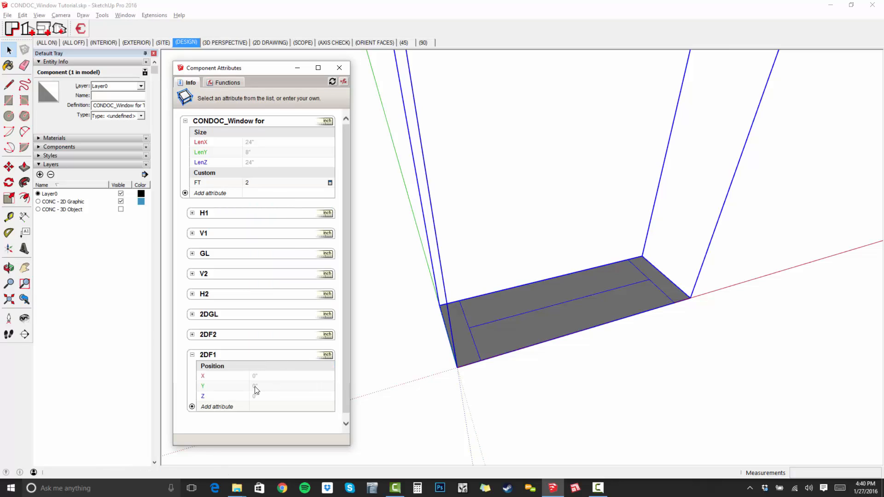
- Set the X, Y and Z positions of 2DF1 to the formula =0
{"action": "left_click", "coordinate": [286, 377]}
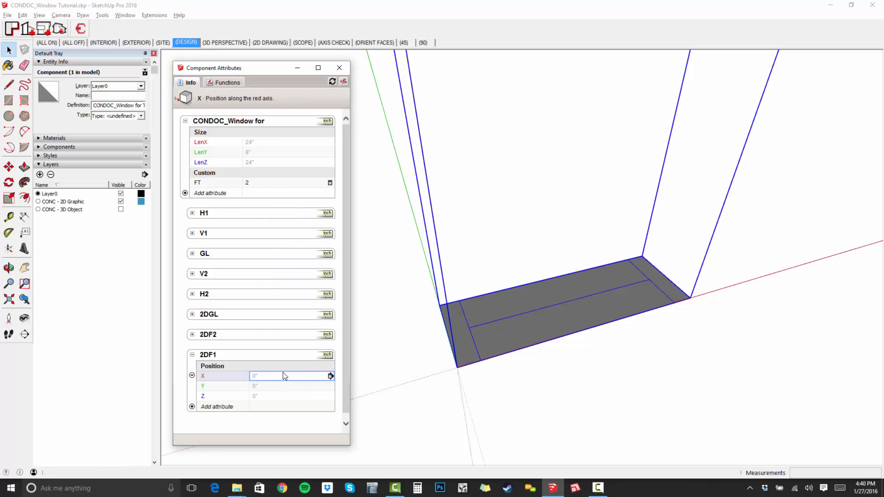
{"action": "type", "text": "=0"}
{"action": "left_click", "coordinate": [267, 387]}
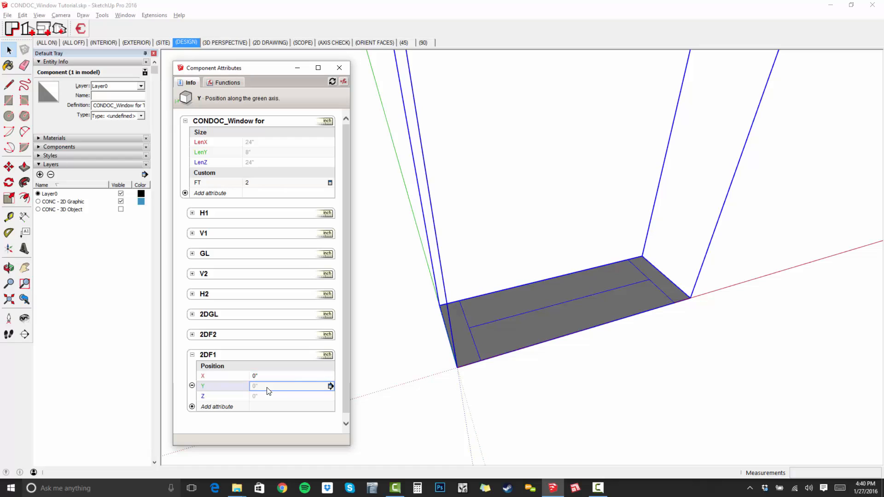
{"action": "type", "text": "=0"}
{"action": "key", "text": "Return"}
{"action": "left_click", "coordinate": [283, 397]}
{"action": "type", "text": "=0"}
{"action": "key", "text": "Return"}
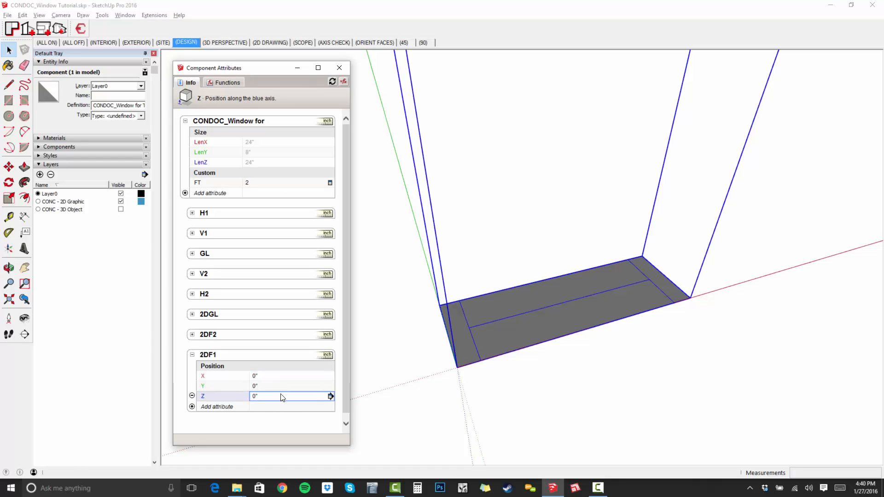
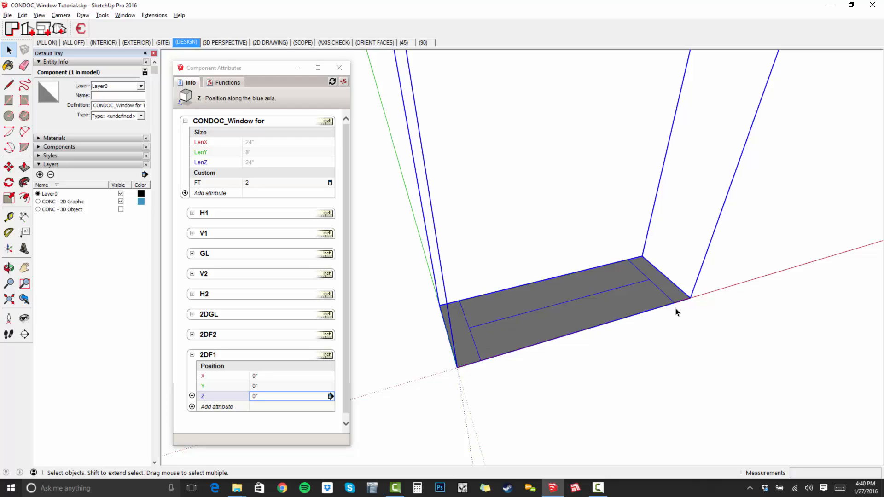
- Expand the 2DF2 section and add all of the position attributes to it
{"action": "scroll", "coordinate": [282, 352], "scroll_direction": "down", "scroll_amount": 1}
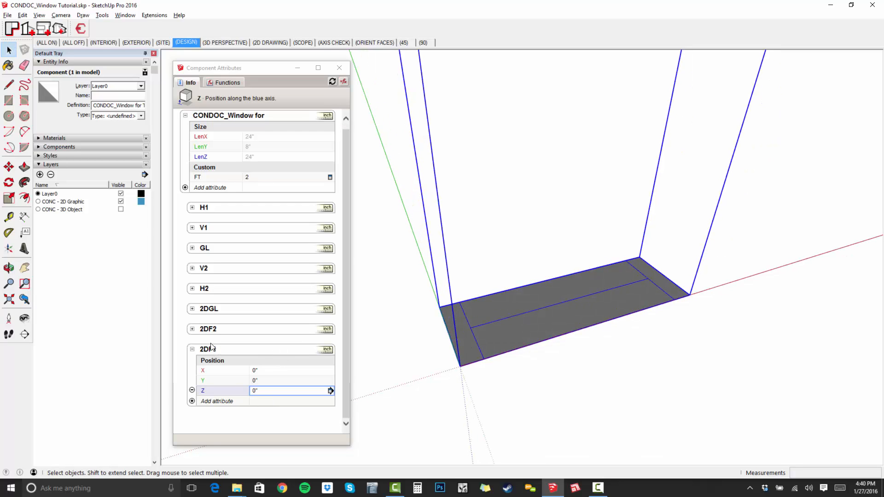
{"action": "left_click", "coordinate": [192, 329]}
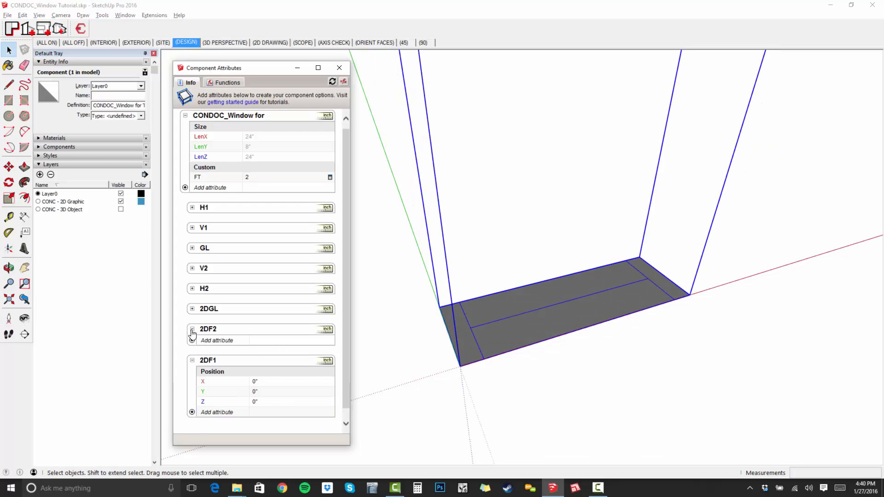
{"action": "left_click", "coordinate": [192, 340]}
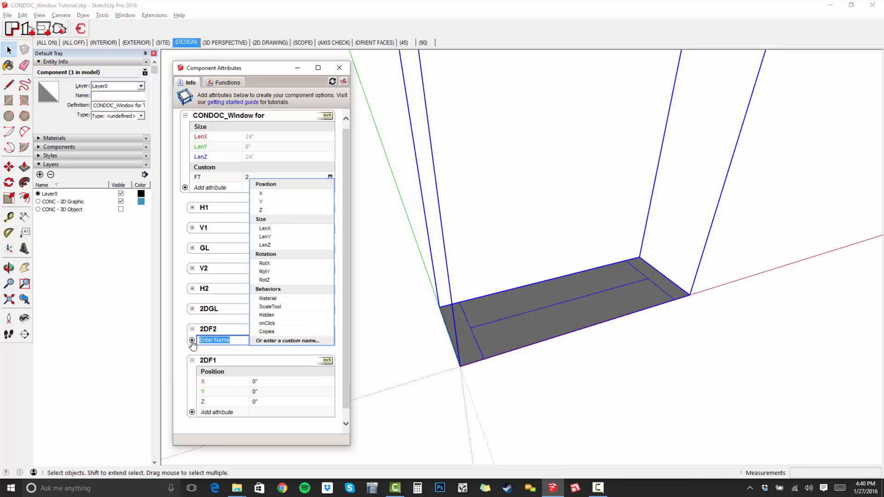
{"action": "left_click", "coordinate": [290, 185]}
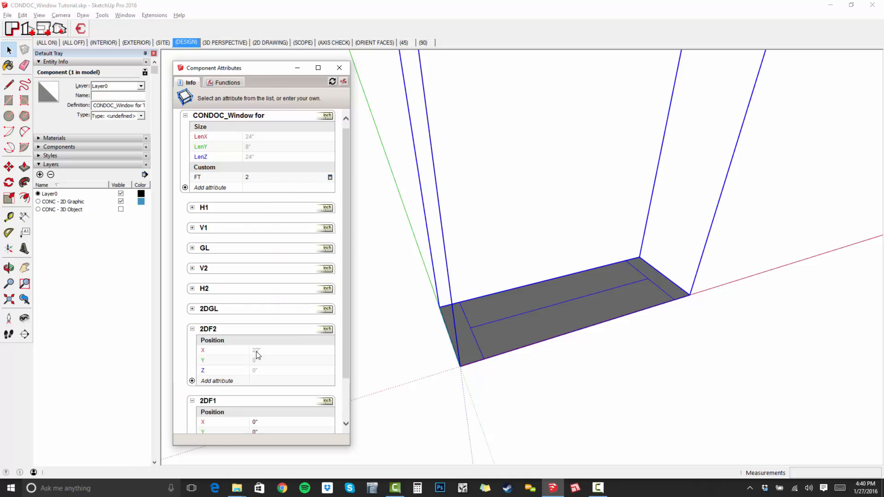
- Set the X position of 2DF2 to =CONDOC_Window for Tutorial!LenX-CONDOC_Window for Tutorial!FT
{"action": "left_click", "coordinate": [271, 351]}
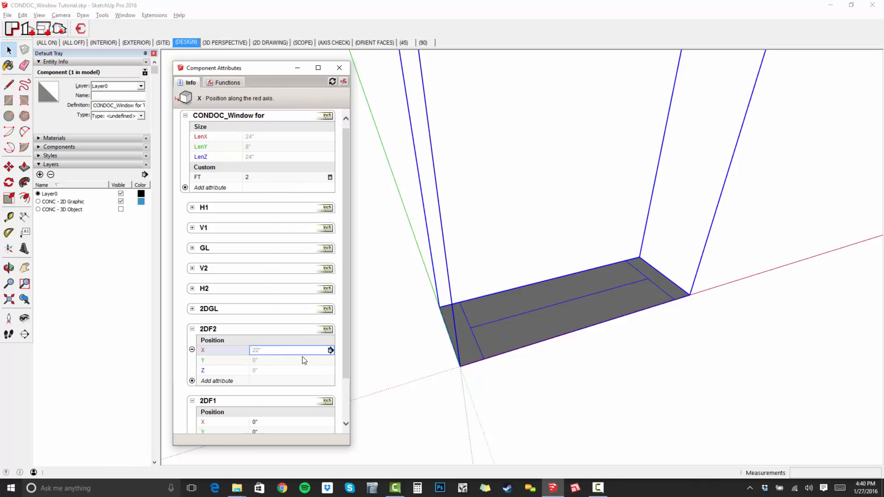
{"action": "type", "text": "="}
{"action": "left_click", "coordinate": [210, 137]}
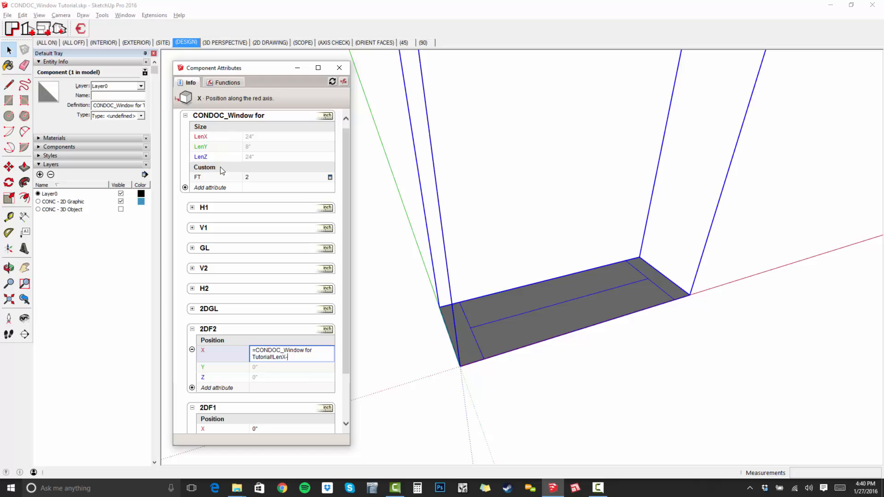
{"action": "type", "text": "-"}
{"action": "left_click", "coordinate": [203, 178]}
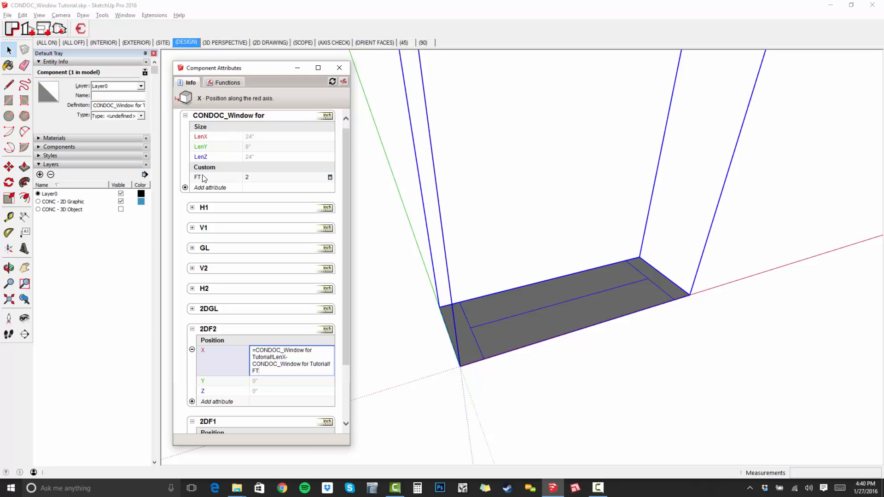
{"action": "key", "text": "Return"}
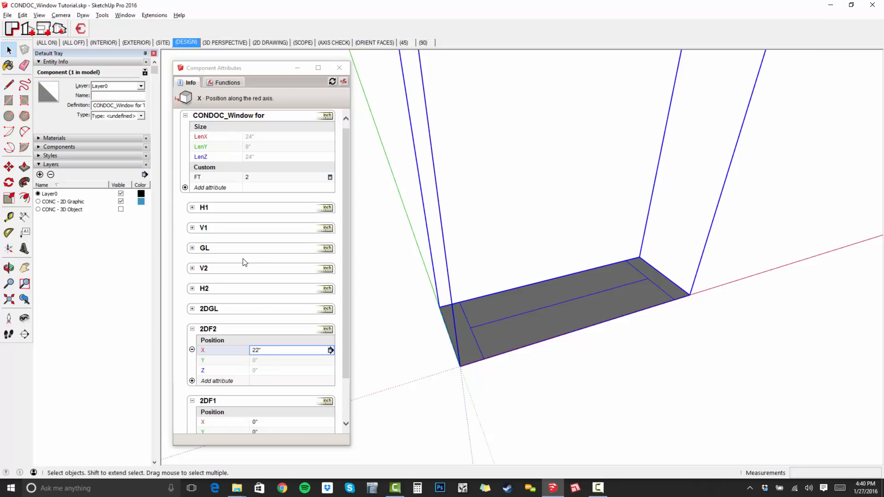
- Set the Y and Z positions of 2DF2 to the formula =0
{"action": "left_click", "coordinate": [270, 361]}
{"action": "type", "text": "=0"}
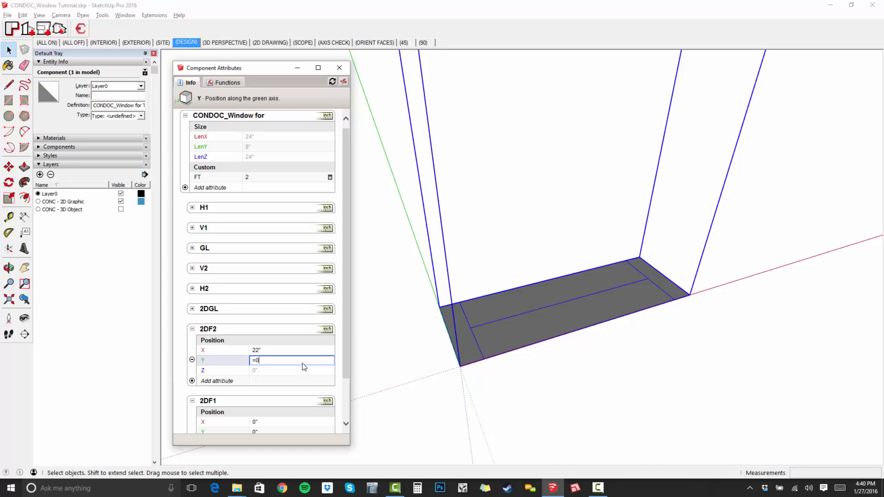
{"action": "key", "text": "Return"}
{"action": "left_click", "coordinate": [306, 373]}
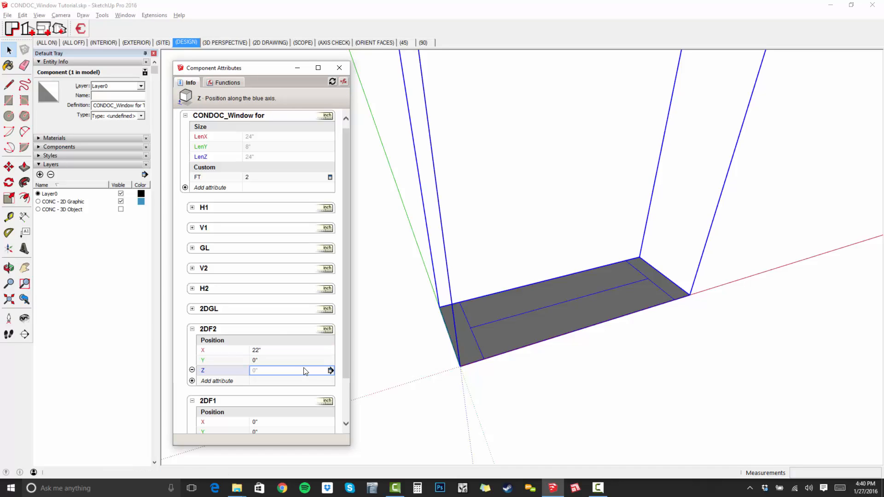
{"action": "type", "text": "=0"}
{"action": "key", "text": "Return"}
- Add all of the size attributes to both the 2DF2 and 2DF1 subcomponents
{"action": "middle_click_drag", "start_coordinate": [594, 397], "coordinate": [493, 376]}
{"action": "scroll", "coordinate": [520, 352], "scroll_direction": "down", "scroll_amount": 2}
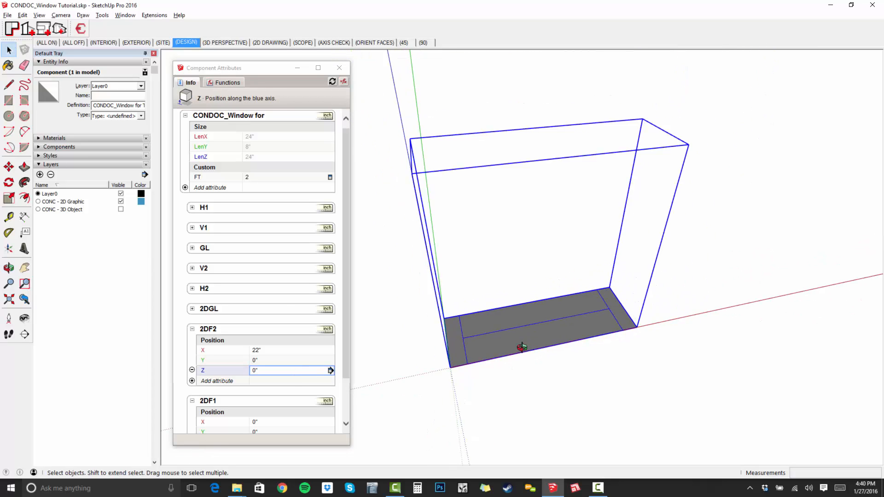
{"action": "middle_click_drag", "start_coordinate": [521, 349], "coordinate": [502, 342]}
{"action": "scroll", "coordinate": [285, 308], "scroll_direction": "down", "scroll_amount": 2}
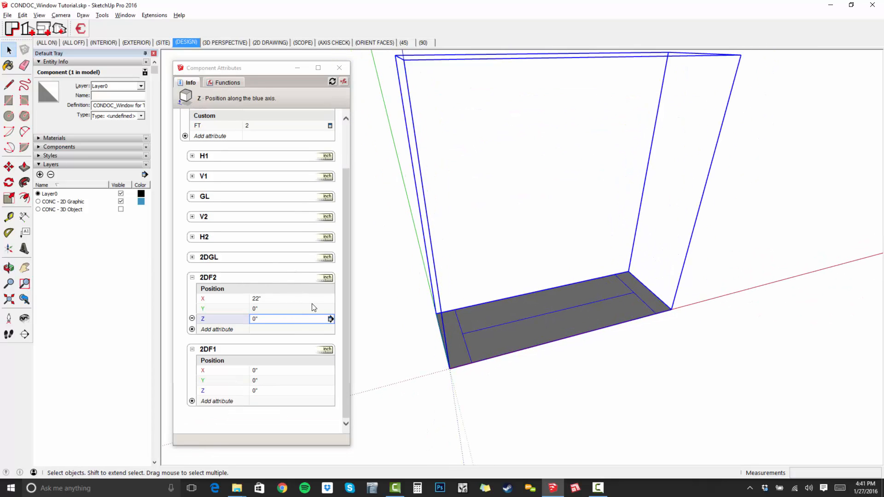
{"action": "left_click", "coordinate": [192, 330]}
{"action": "left_click", "coordinate": [271, 210]}
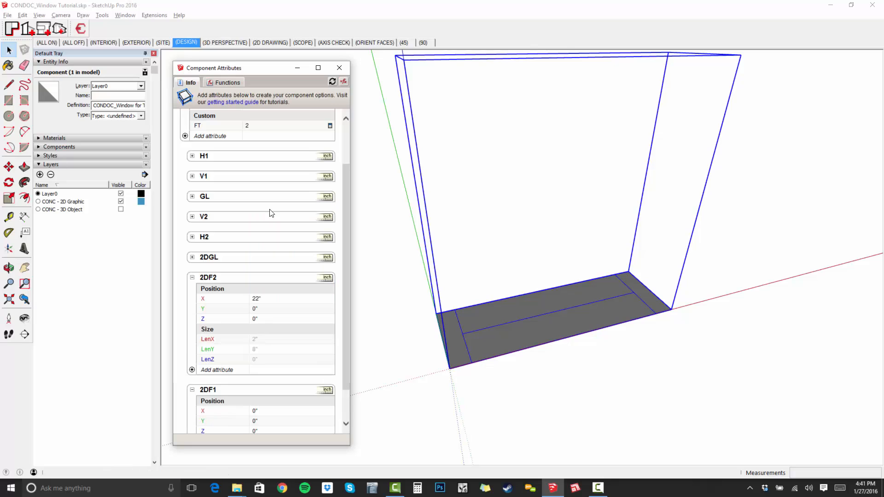
{"action": "scroll", "coordinate": [271, 211], "scroll_direction": "down", "scroll_amount": 2}
{"action": "left_click", "coordinate": [192, 401]}
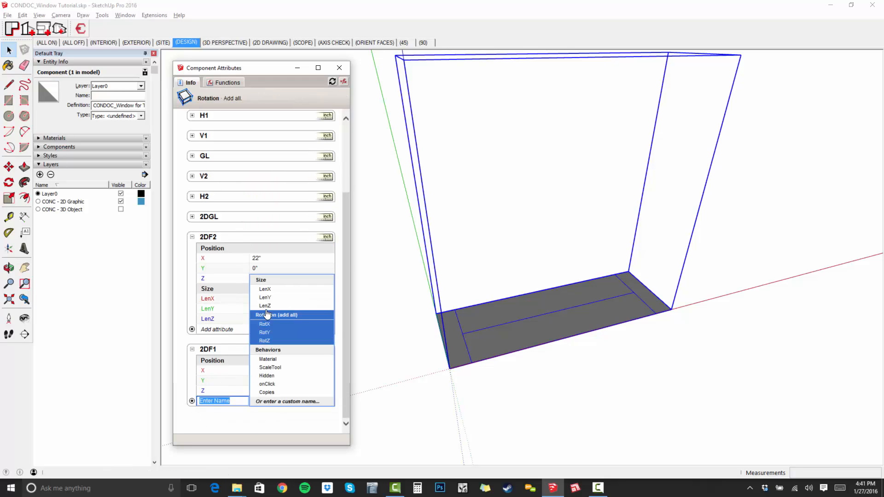
{"action": "left_click", "coordinate": [272, 281]}
{"action": "scroll", "coordinate": [284, 246], "scroll_direction": "down", "scroll_amount": 2}
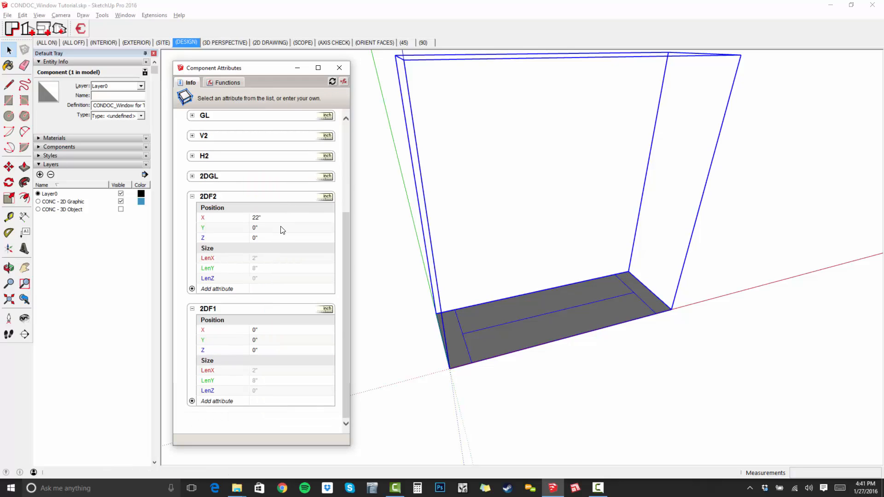
- Set the LenX of 2DF2 to =CONDOC_Window for Tutorial!FT so it follows the frame thickness
{"action": "left_click", "coordinate": [266, 259]}
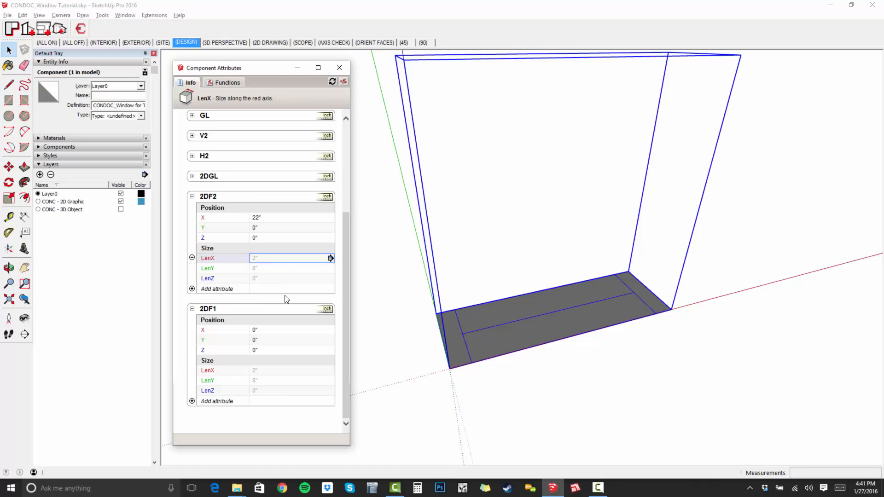
{"action": "type", "text": "="}
{"action": "scroll", "coordinate": [229, 193], "scroll_direction": "up", "scroll_amount": 5}
{"action": "left_click", "coordinate": [201, 184]}
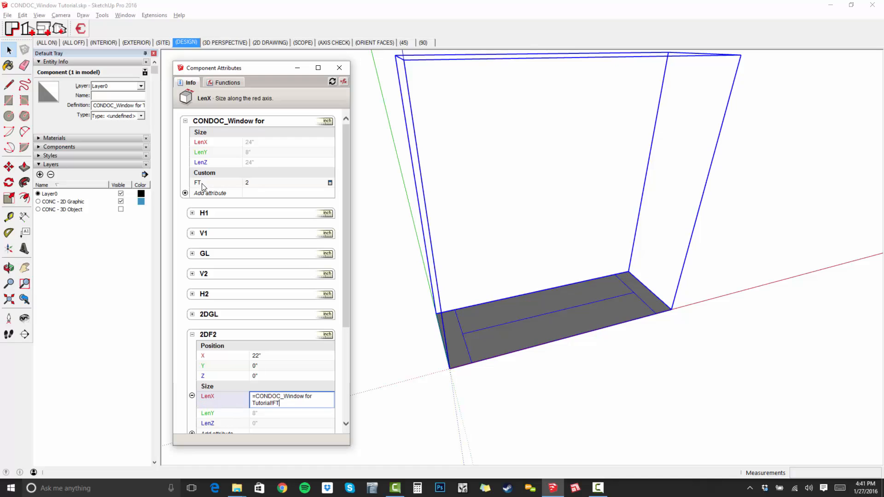
{"action": "key", "text": "Return"}
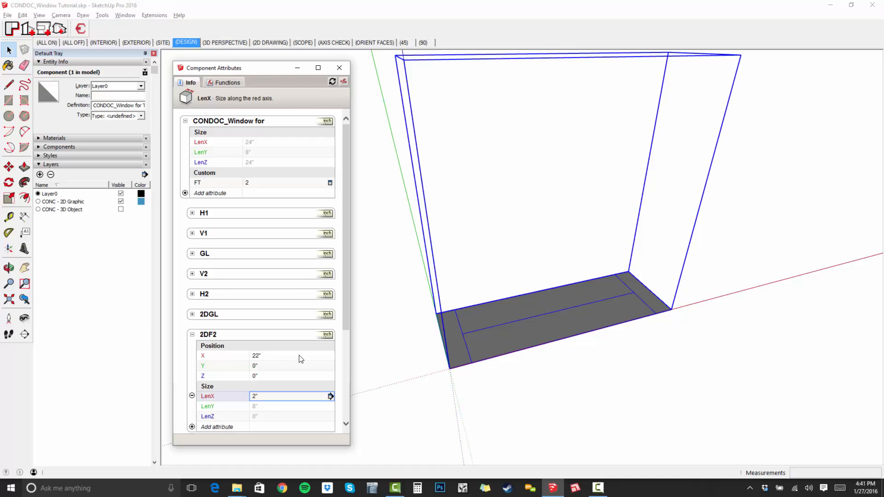
- Set the LenY of 2DF2 to =CONDOC_Window for Tutorial!LenY and its LenZ to =0
{"action": "scroll", "coordinate": [290, 359], "scroll_direction": "down", "scroll_amount": 2}
{"action": "left_click", "coordinate": [283, 358]}
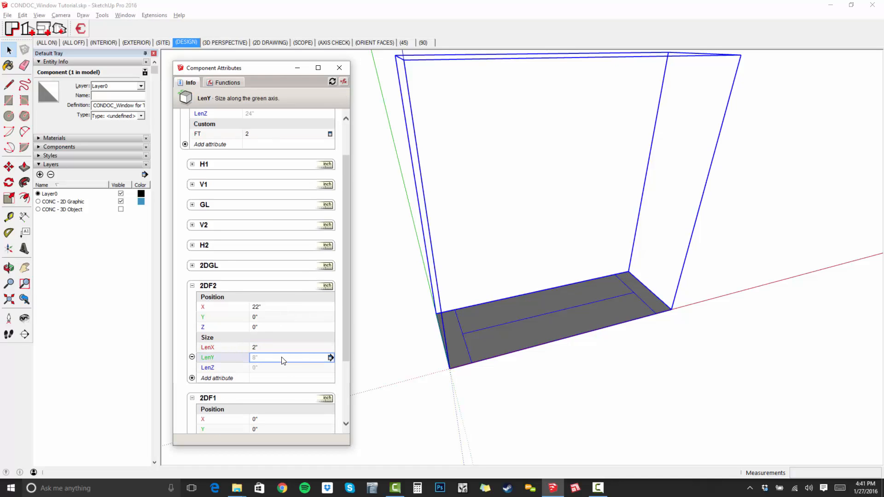
{"action": "type", "text": "="}
{"action": "scroll", "coordinate": [300, 304], "scroll_direction": "up", "scroll_amount": 2}
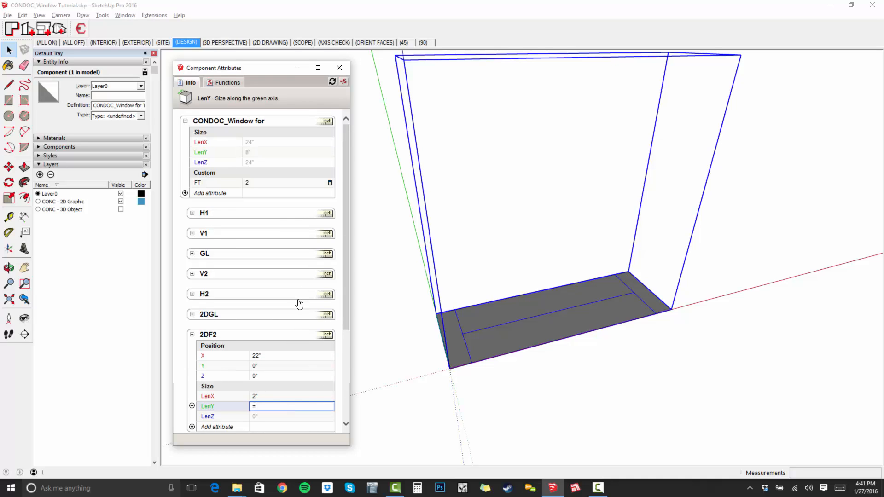
{"action": "left_click", "coordinate": [201, 153]}
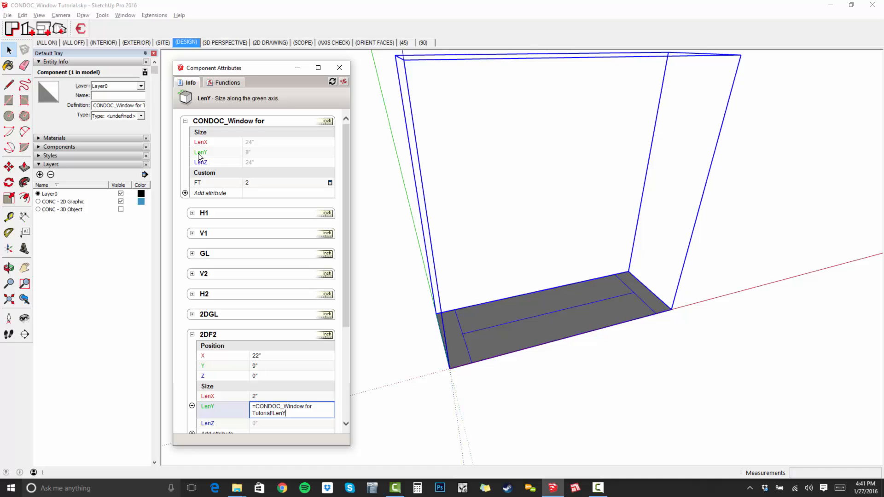
{"action": "key", "text": "Return"}
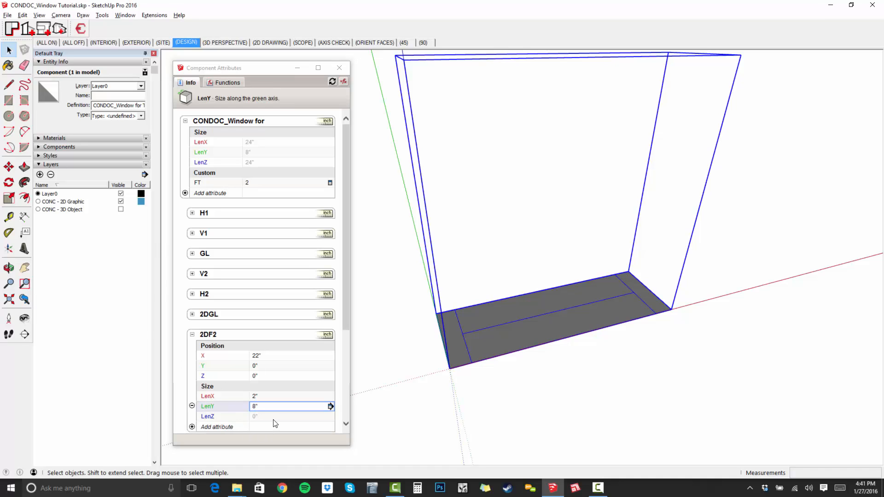
{"action": "left_click", "coordinate": [274, 418]}
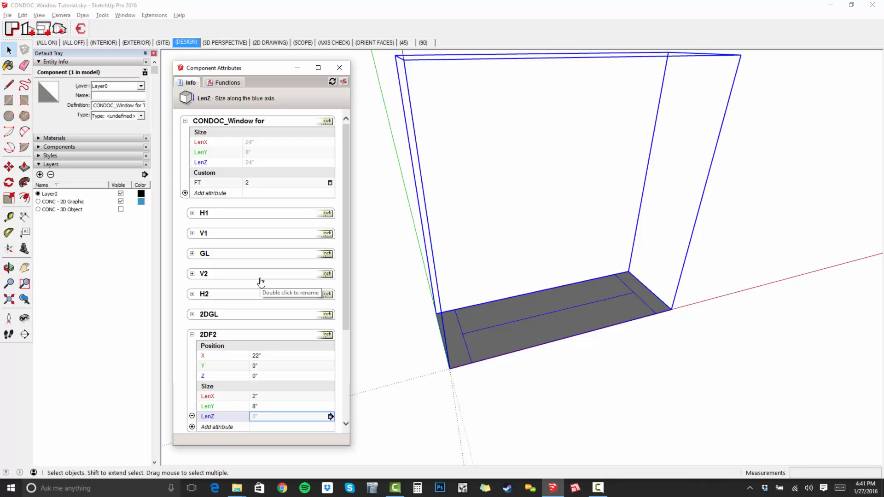
{"action": "type", "text": "0"}
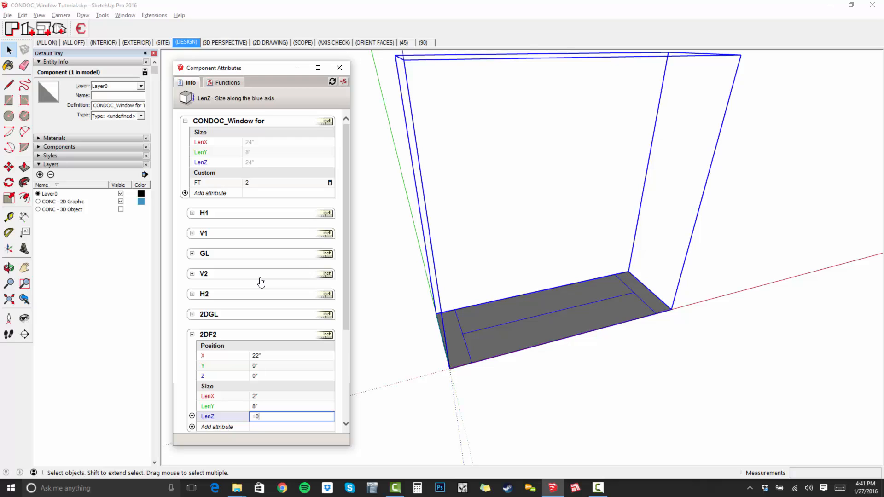
{"action": "key", "text": "Return"}
- Set the LenX of 2DF1 to =CONDOC_Window for Tutorial!FT so it follows the frame thickness
{"action": "scroll", "coordinate": [289, 281], "scroll_direction": "down", "scroll_amount": 3}
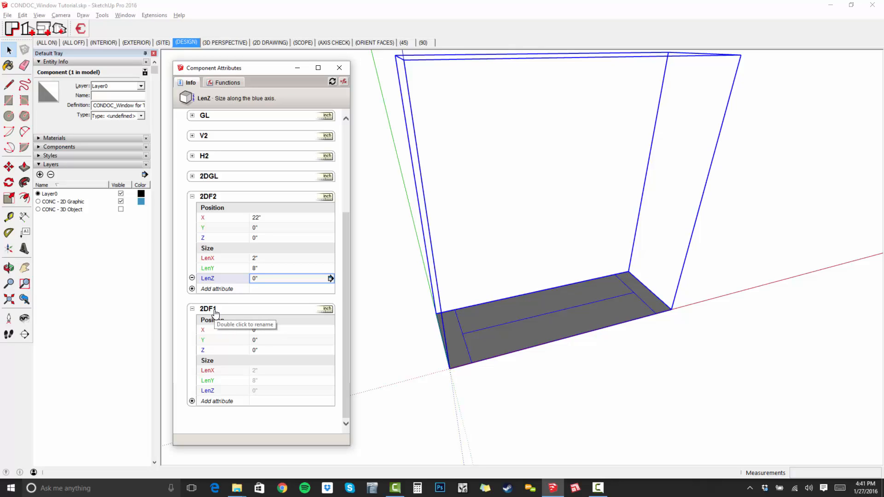
{"action": "left_click", "coordinate": [263, 371]}
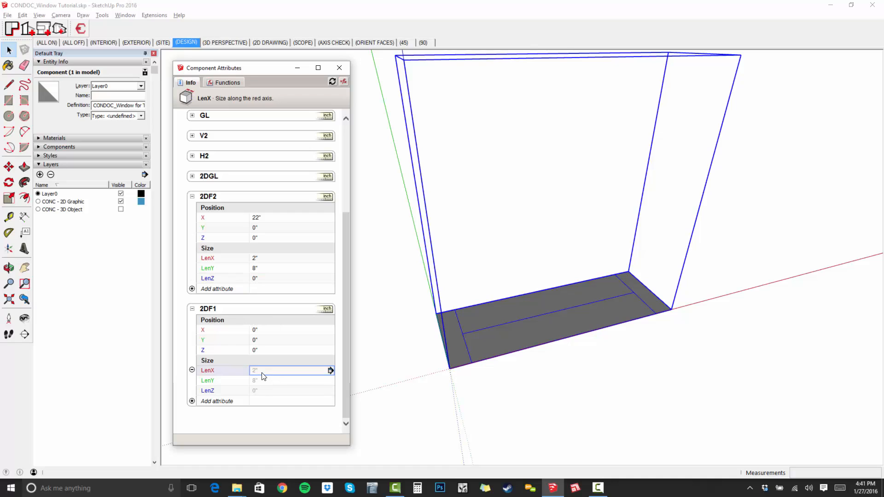
{"action": "type", "text": "="}
{"action": "scroll", "coordinate": [249, 267], "scroll_direction": "up", "scroll_amount": 3}
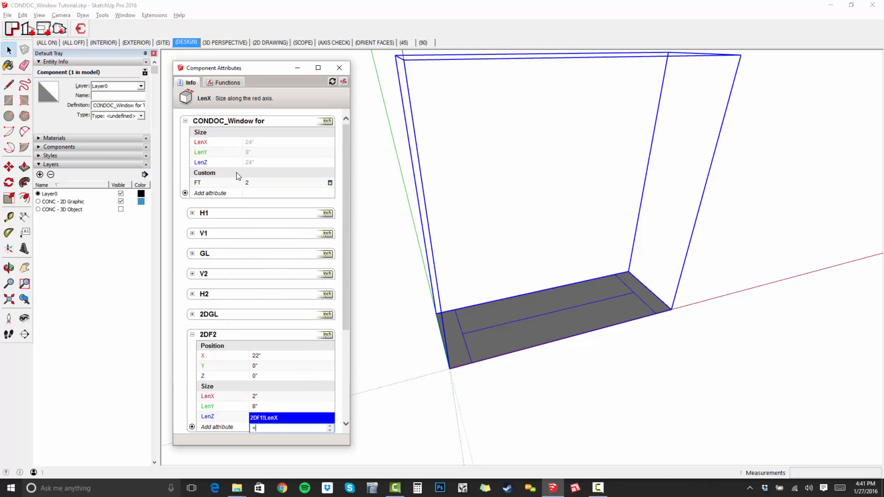
{"action": "left_click", "coordinate": [203, 184]}
{"action": "scroll", "coordinate": [251, 180], "scroll_direction": "down", "scroll_amount": 3}
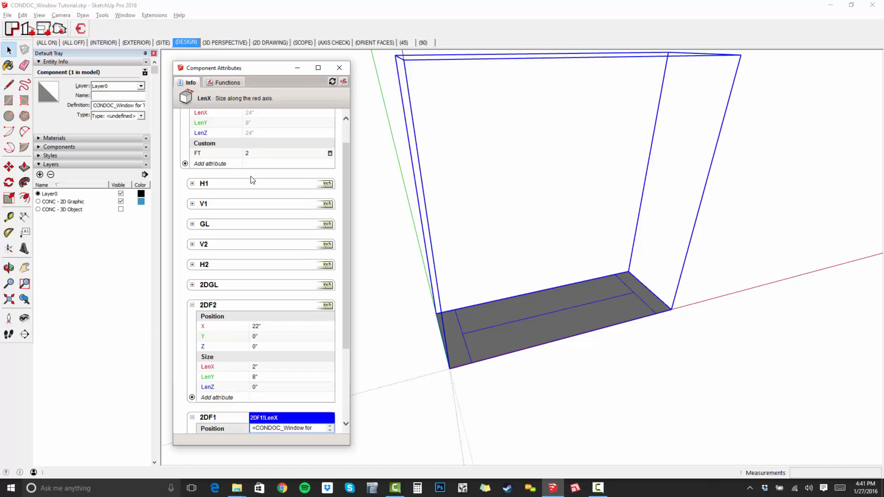
{"action": "key", "text": "Return"}
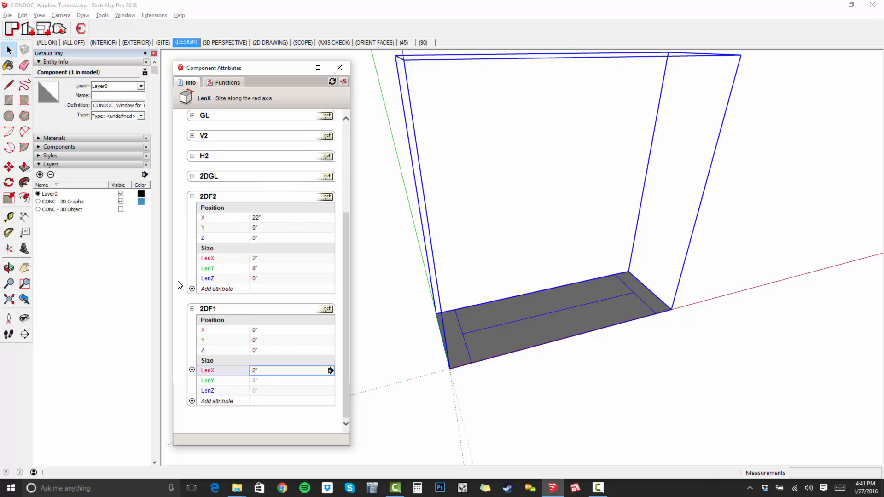
- Set the LenY of 2DF1 to =CONDOC_Window for Tutorial!LenY and its LenZ to =0
{"action": "left_click", "coordinate": [279, 383]}
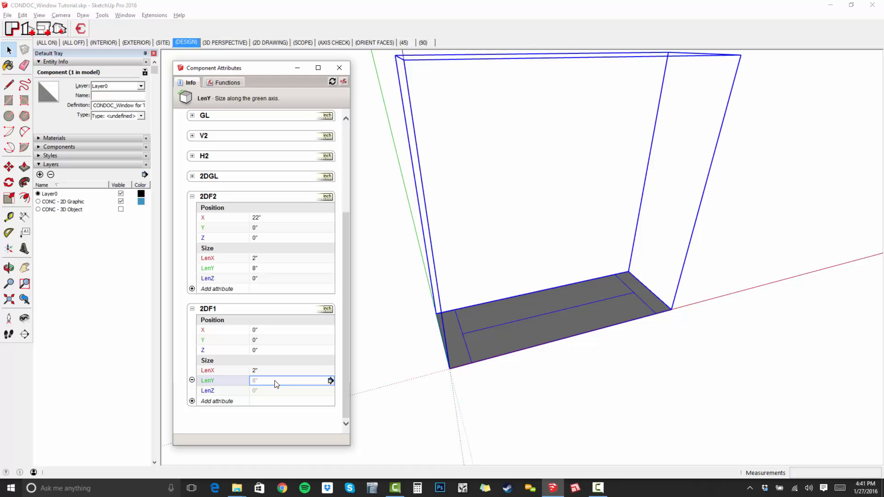
{"action": "type", "text": "="}
{"action": "scroll", "coordinate": [270, 379], "scroll_direction": "up", "scroll_amount": 3}
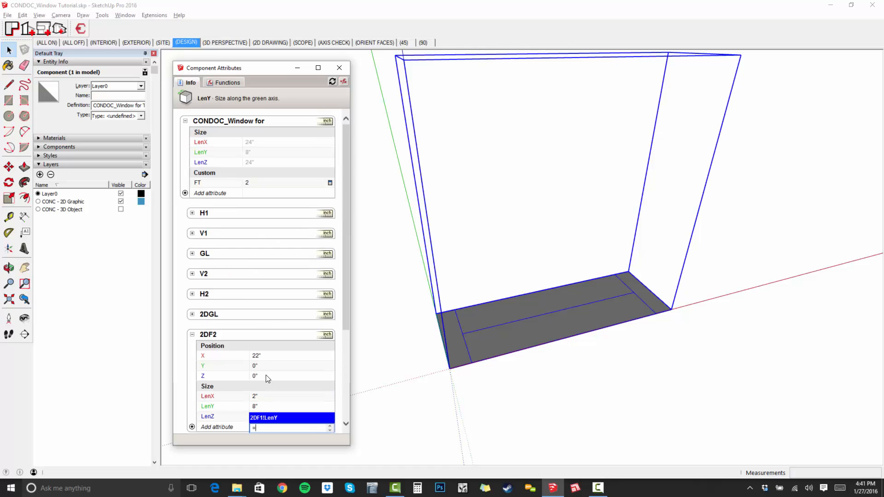
{"action": "left_click", "coordinate": [201, 153]}
{"action": "key", "text": "Return"}
{"action": "scroll", "coordinate": [245, 208], "scroll_direction": "down", "scroll_amount": 3}
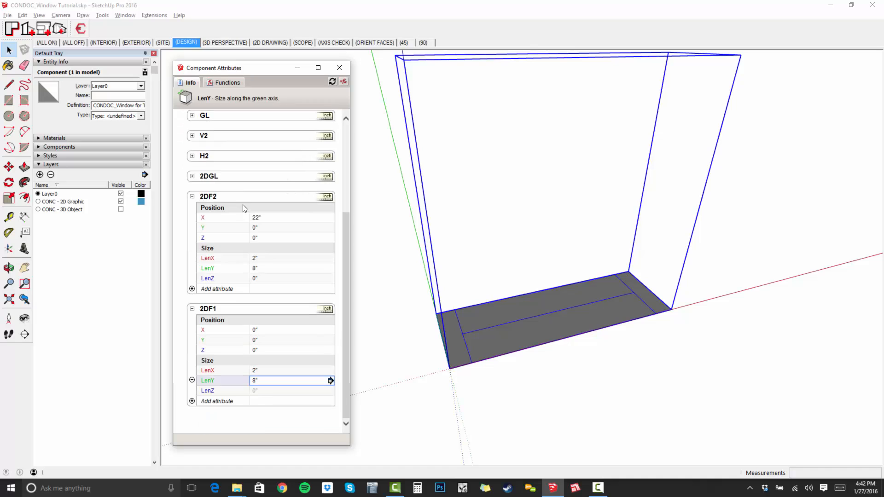
{"action": "left_click", "coordinate": [266, 391]}
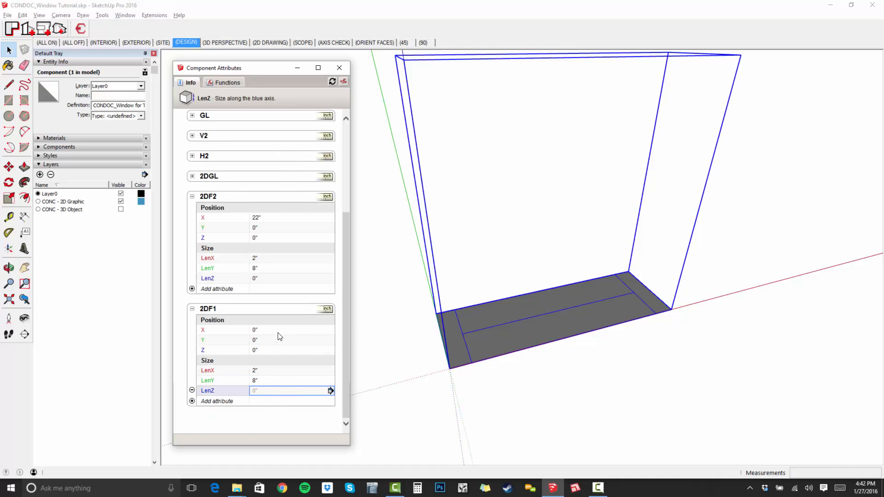
{"action": "type", "text": "=0"}
{"action": "key", "text": "Return"}
{"action": "middle_click_drag", "start_coordinate": [614, 337], "coordinate": [632, 337]}
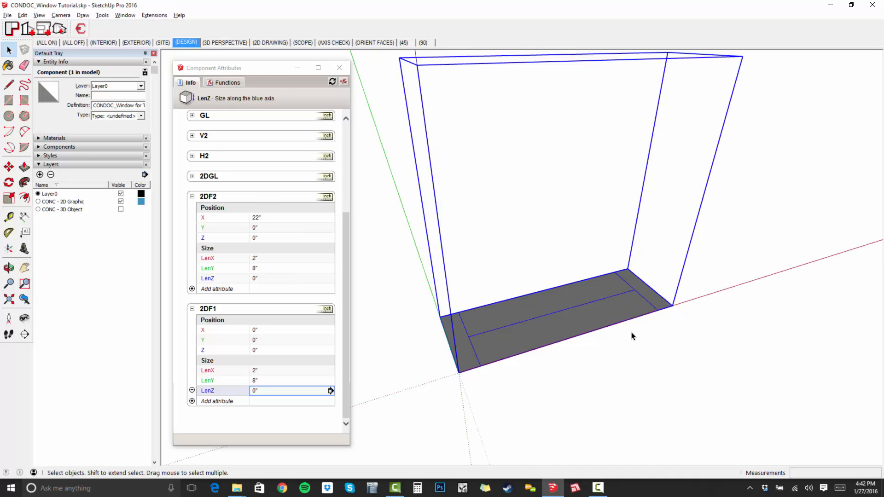
{"action": "middle_click_drag", "start_coordinate": [535, 352], "coordinate": [529, 337]}
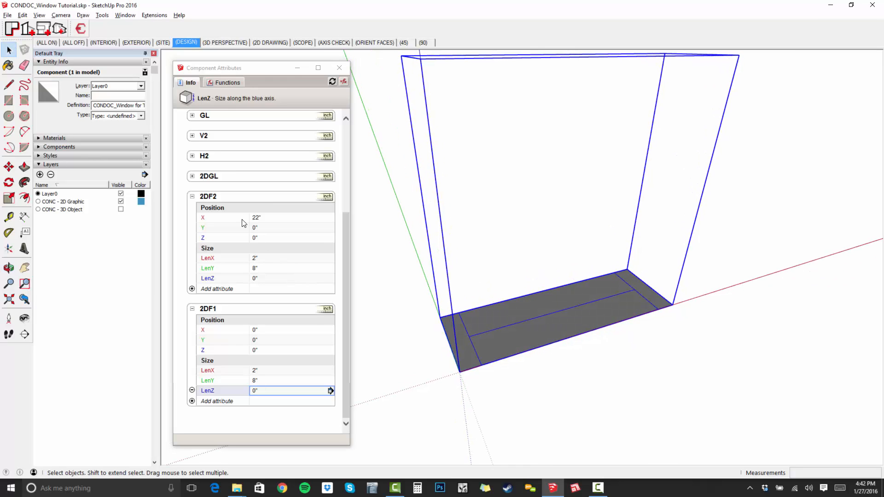
- Collapse the 2DF2 and 2DF1 attributes, expand 2DGL and add all of the position attributes to it
{"action": "left_click", "coordinate": [192, 176]}
{"action": "left_click", "coordinate": [192, 207]}
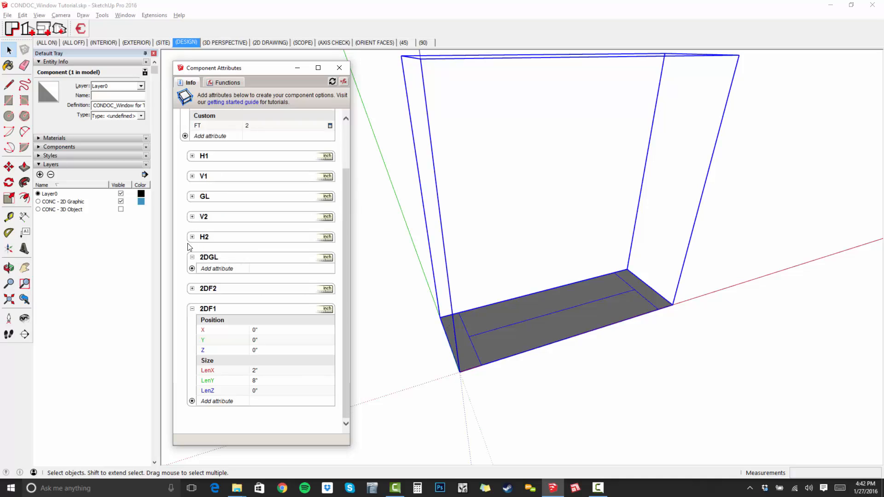
{"action": "left_click", "coordinate": [192, 310]}
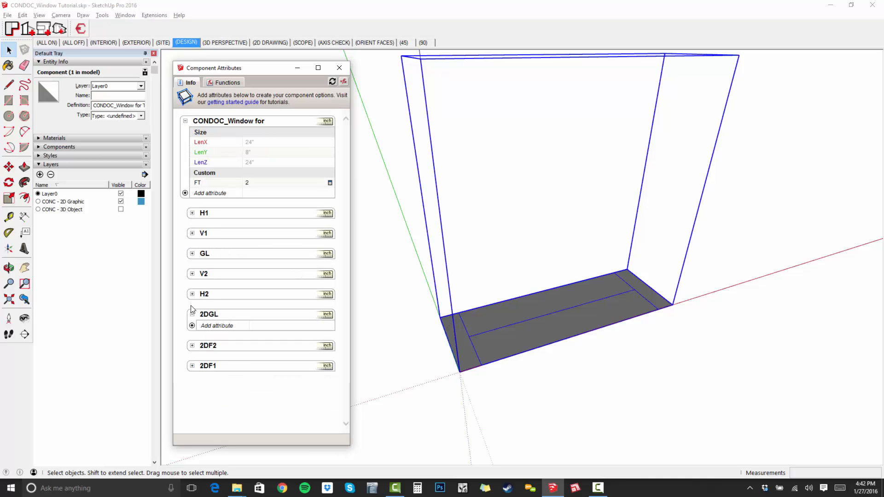
{"action": "middle_click_drag", "start_coordinate": [566, 340], "coordinate": [548, 351]}
{"action": "left_click", "coordinate": [217, 325]}
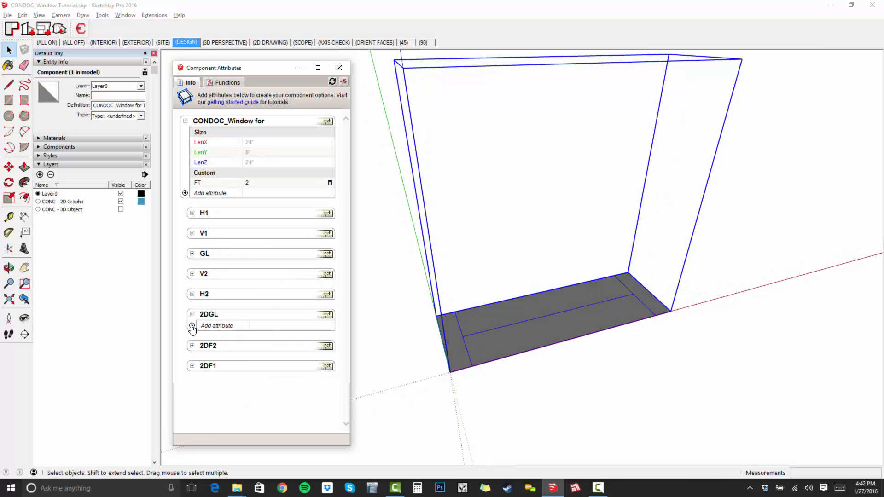
{"action": "left_click", "coordinate": [302, 175]}
{"action": "scroll", "coordinate": [473, 367], "scroll_direction": "up", "scroll_amount": 3}
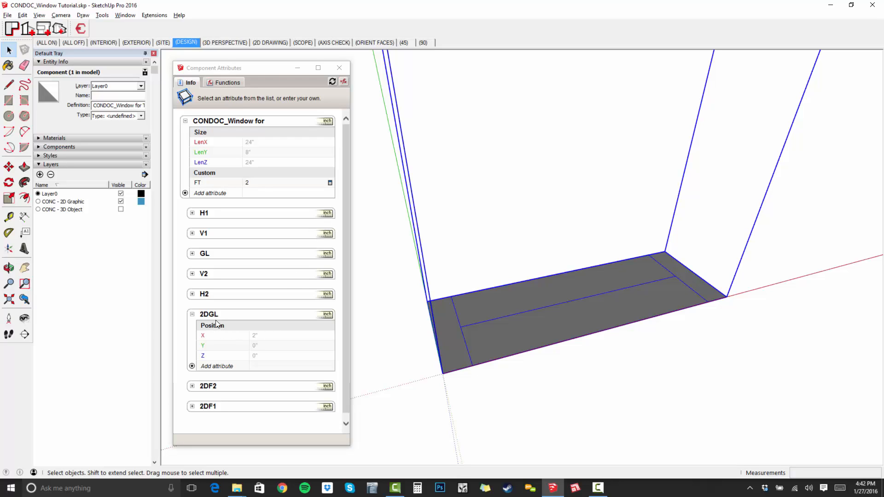
- Set the X position of 2DGL to =CONDOC_Window for Tutorial!FT
{"action": "left_click", "coordinate": [275, 342]}
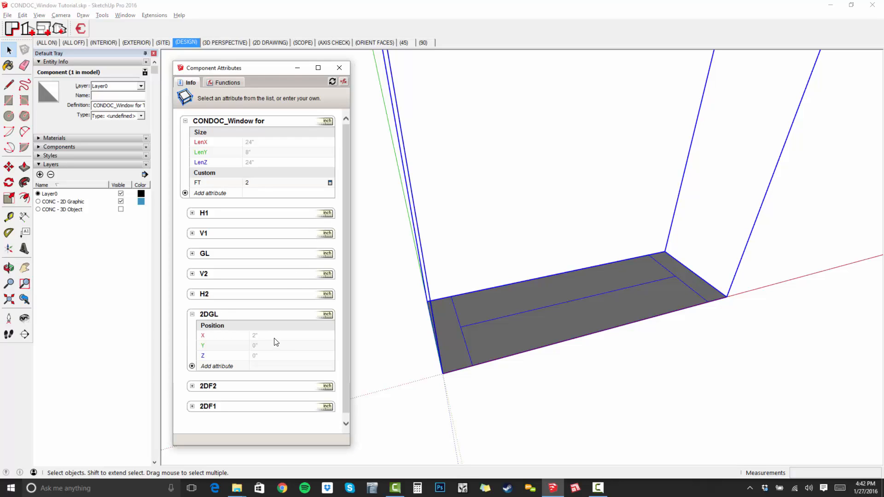
{"action": "left_click", "coordinate": [268, 336]}
{"action": "type", "text": "="}
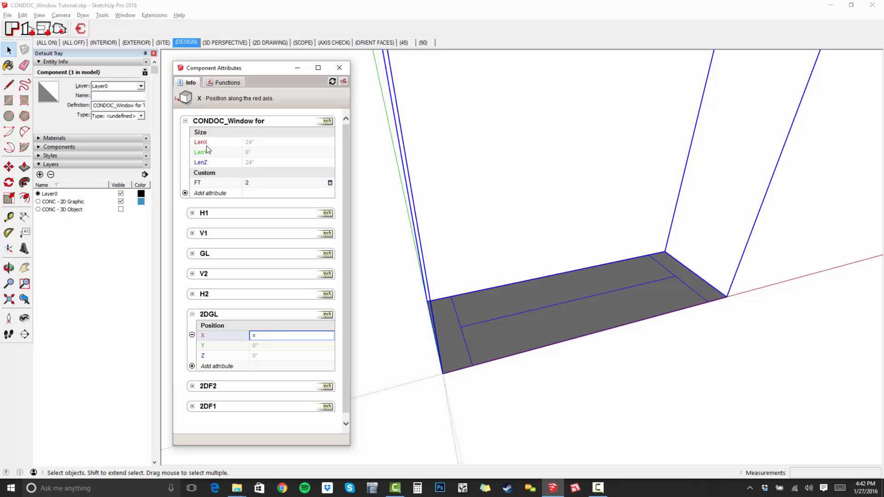
{"action": "left_click", "coordinate": [198, 183]}
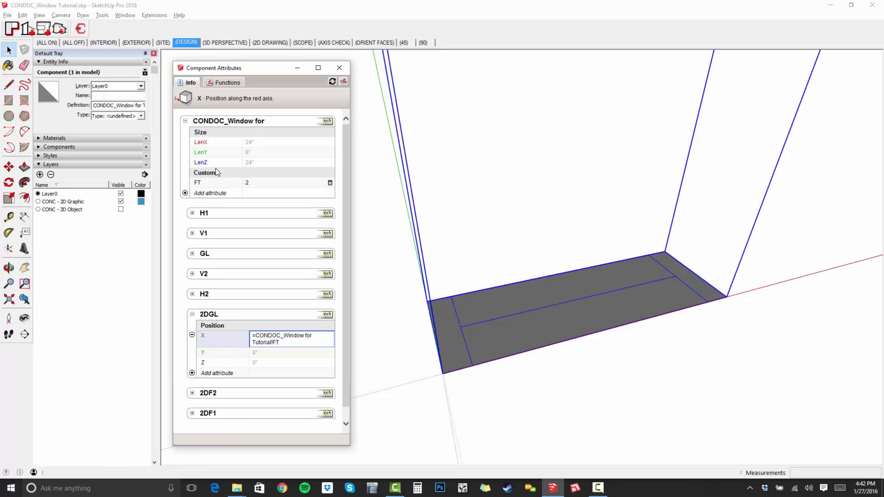
{"action": "key", "text": "Return"}
- Set the Y and Z positions of 2DGL to the formula =0
{"action": "left_click", "coordinate": [273, 349]}
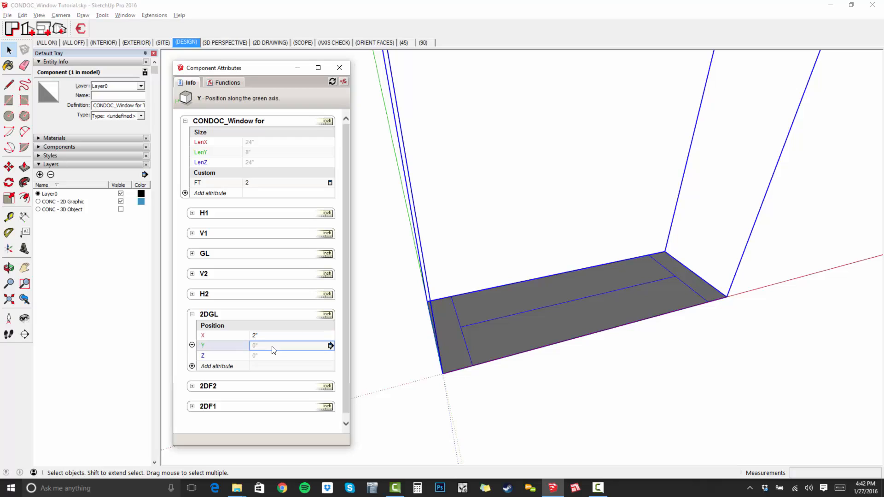
{"action": "type", "text": "=0"}
{"action": "key", "text": "Return"}
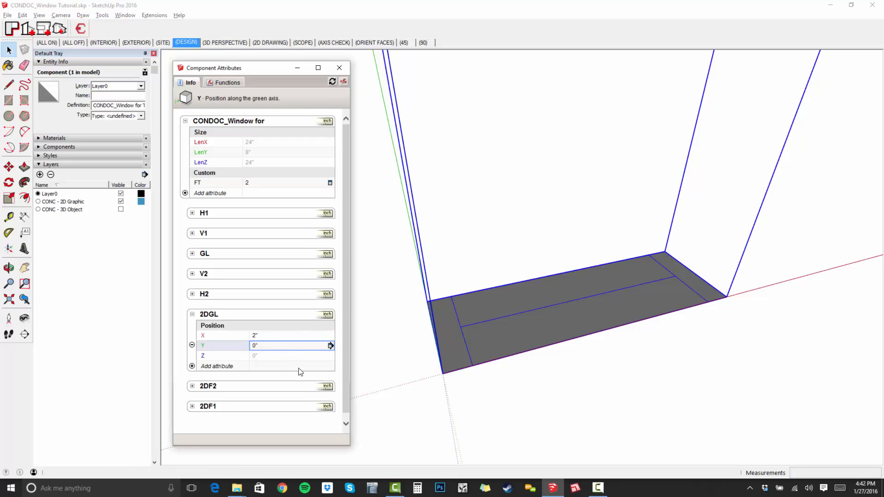
{"action": "left_click", "coordinate": [276, 356]}
{"action": "type", "text": "=0"}
{"action": "key", "text": "Return"}
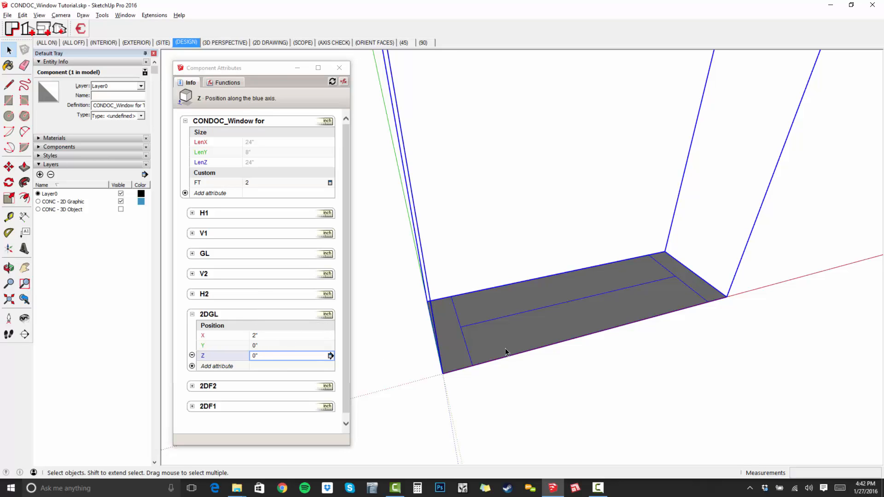
- Add all of the size attributes to the 2DGL subcomponent
{"action": "middle_click_drag", "start_coordinate": [503, 352], "coordinate": [497, 354]}
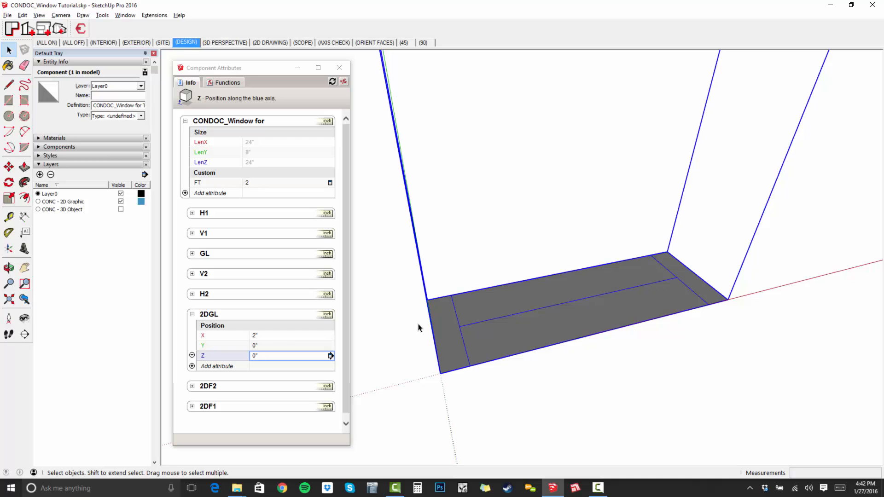
{"action": "left_click", "coordinate": [192, 366]}
{"action": "left_click", "coordinate": [192, 367]}
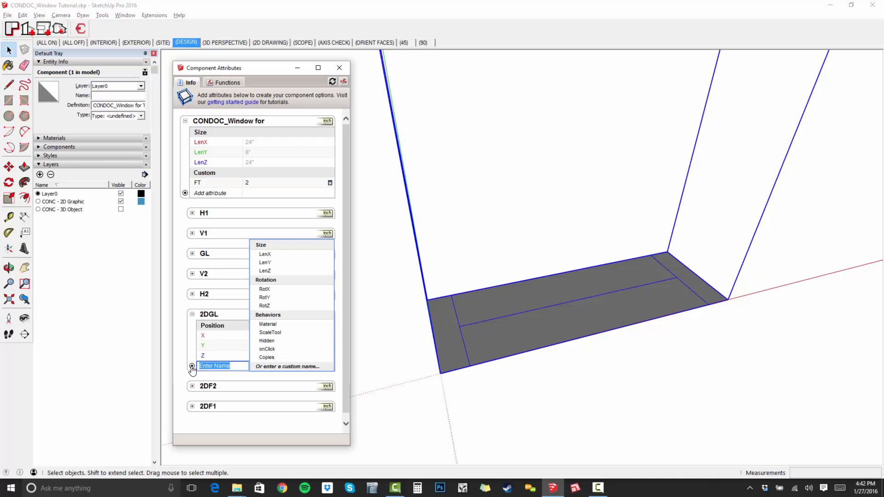
{"action": "left_click", "coordinate": [270, 249]}
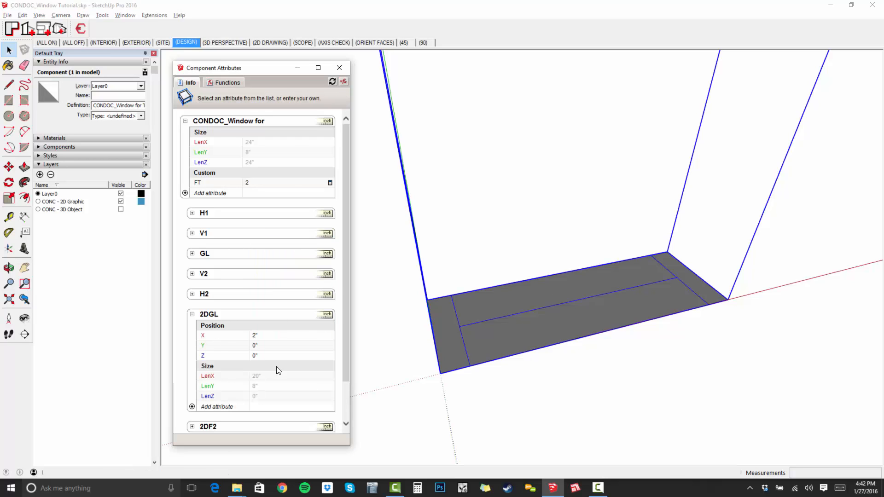
- Set the LenX of 2DGL to =CONDOC_Window for Tutorial!LenX-CONDOC_Window for Tutorial!FT-CONDOC_Window for Tutorial!FT
{"action": "left_click", "coordinate": [270, 377]}
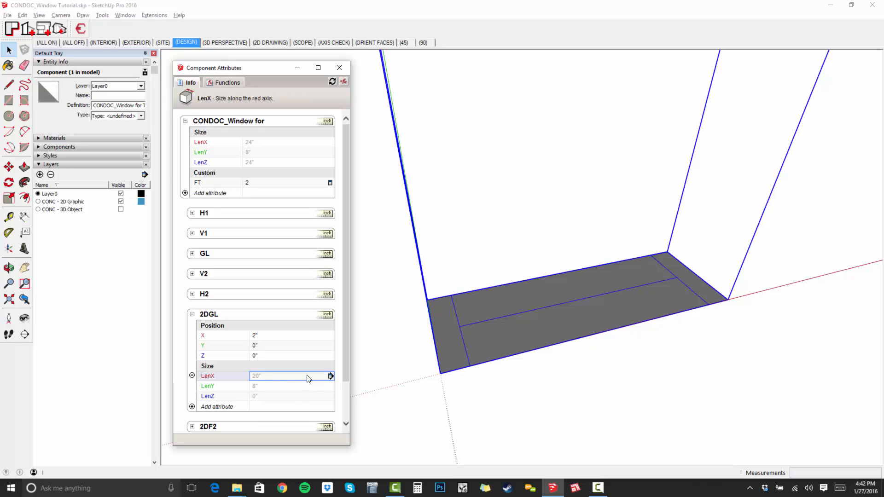
{"action": "type", "text": "="}
{"action": "left_click", "coordinate": [204, 144]}
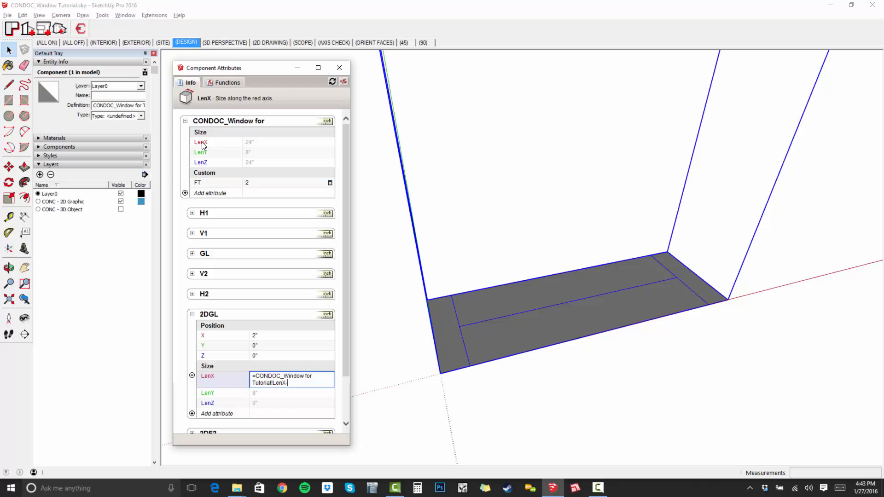
{"action": "type", "text": "-"}
{"action": "left_click", "coordinate": [203, 184]}
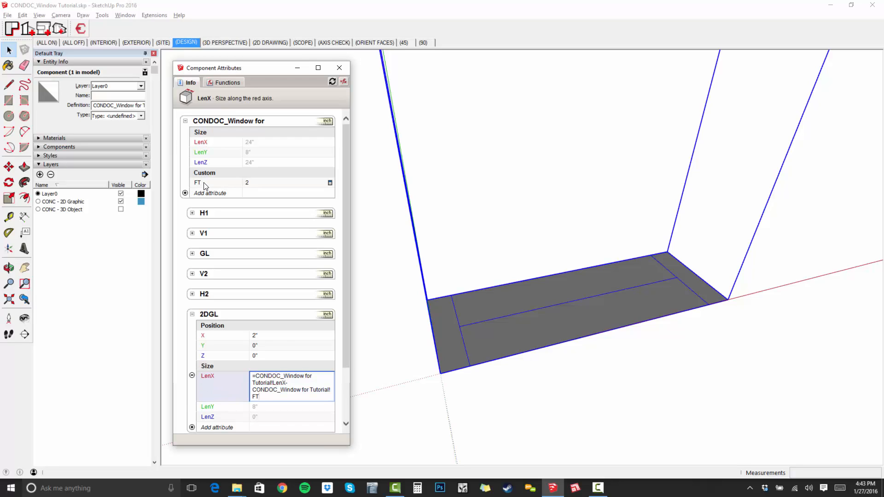
{"action": "left_click", "coordinate": [205, 186]}
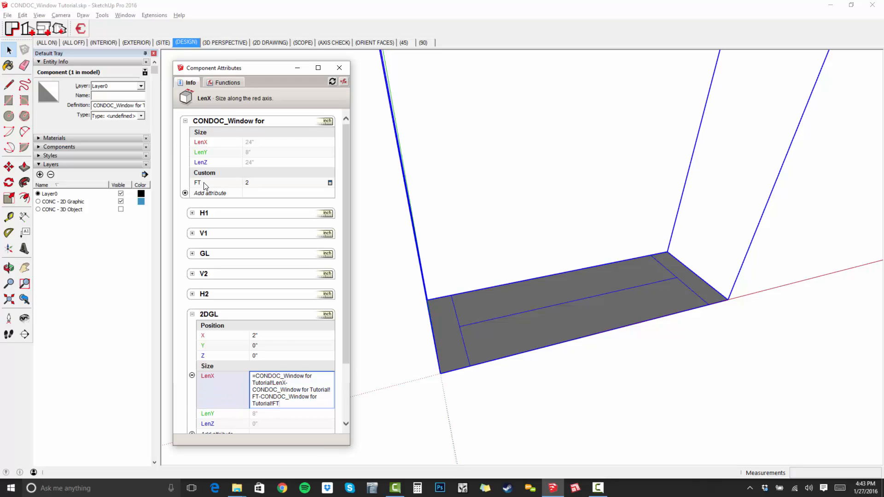
{"action": "key", "text": "Return"}
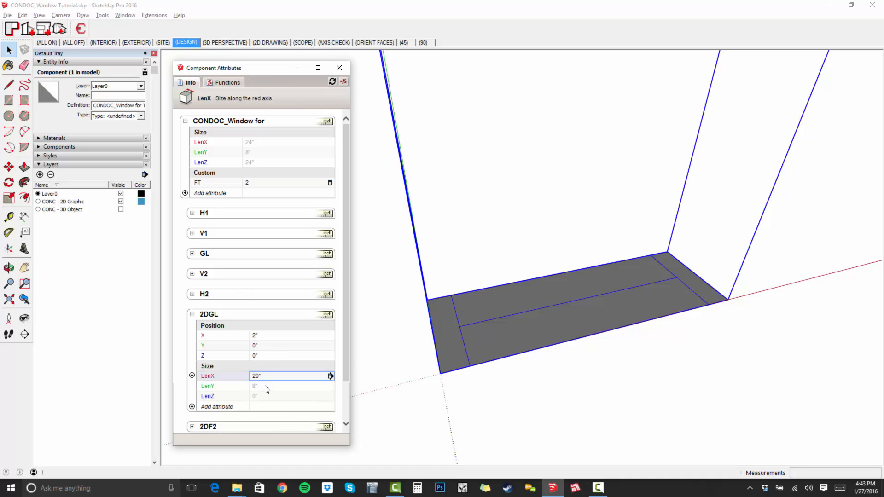
- Set the LenY of 2DGL to the parent window's LenY attribute
{"action": "left_click", "coordinate": [266, 387]}
{"action": "type", "text": "="}
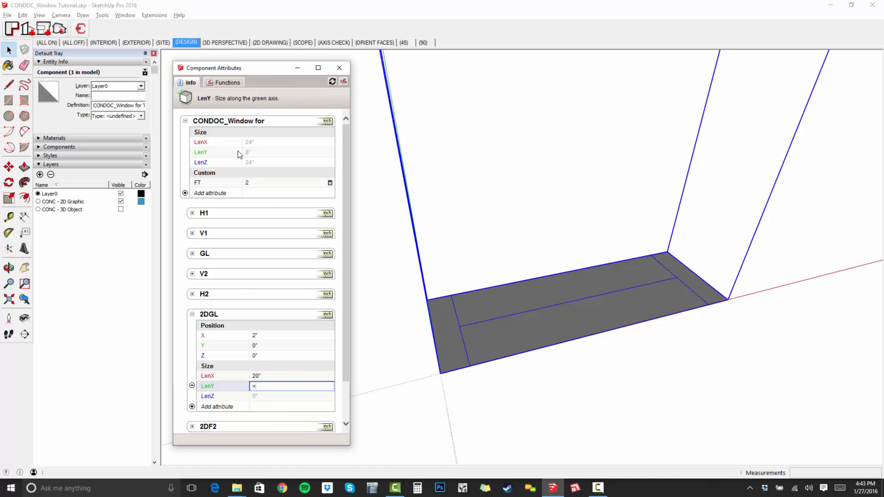
{"action": "left_click", "coordinate": [222, 153]}
{"action": "key", "text": "Return"}
- Set the LenZ of 2DGL to the formula =0
{"action": "left_click", "coordinate": [284, 396]}
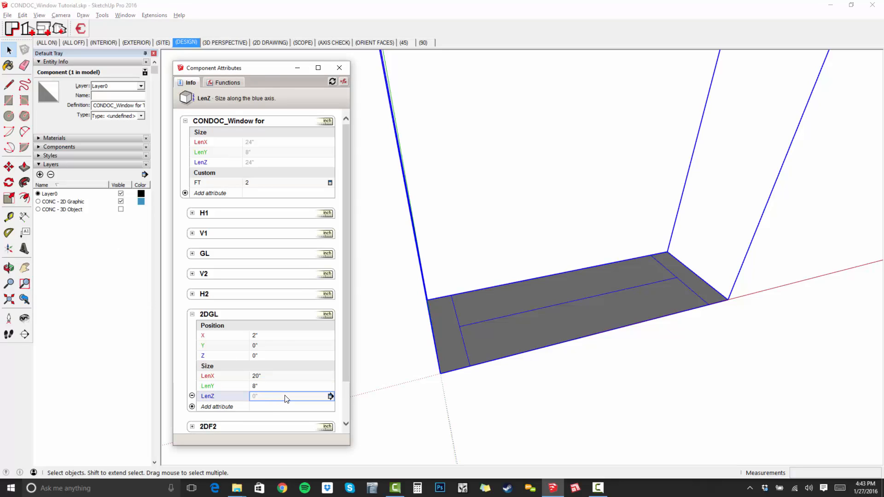
{"action": "type", "text": "0"}
{"action": "key", "text": "Return"}
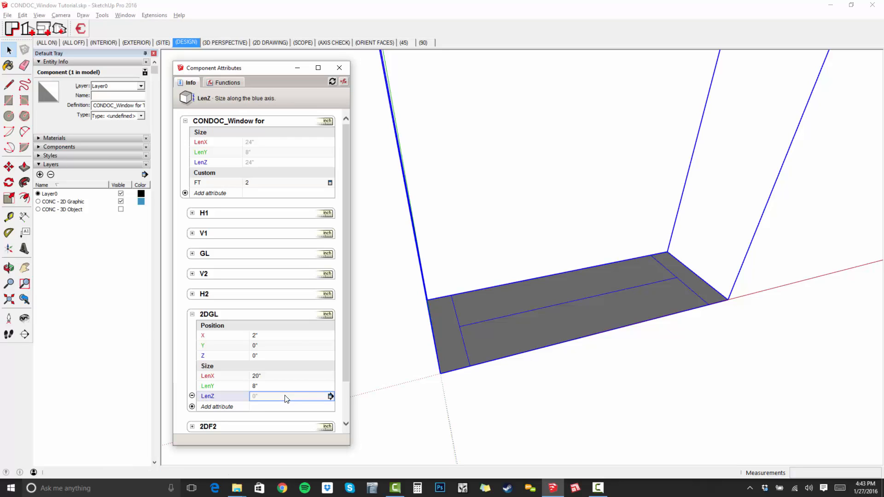
{"action": "middle_click_drag", "start_coordinate": [464, 302], "coordinate": [476, 304]}
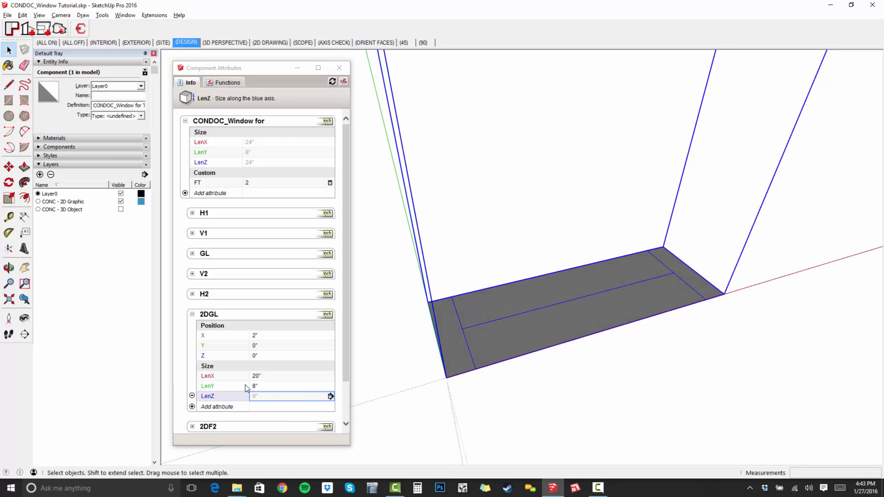
{"action": "left_click", "coordinate": [268, 385]}
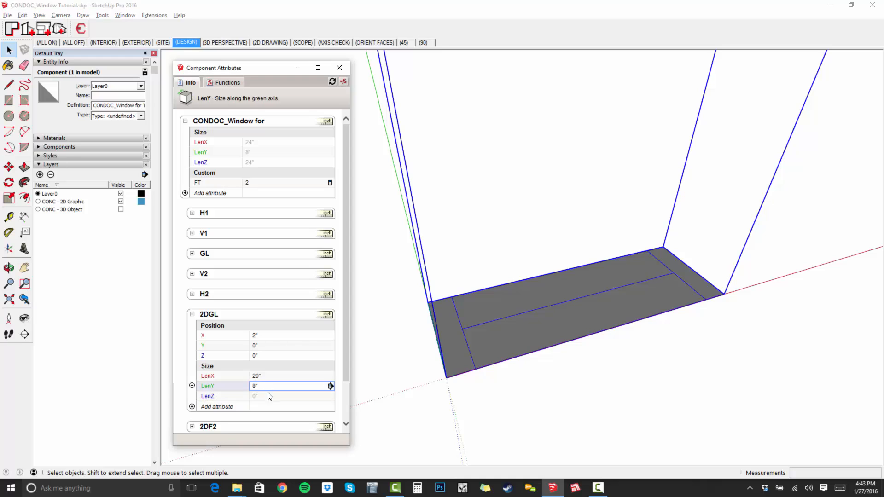
{"action": "left_click", "coordinate": [269, 395]}
{"action": "type", "text": "=0"}
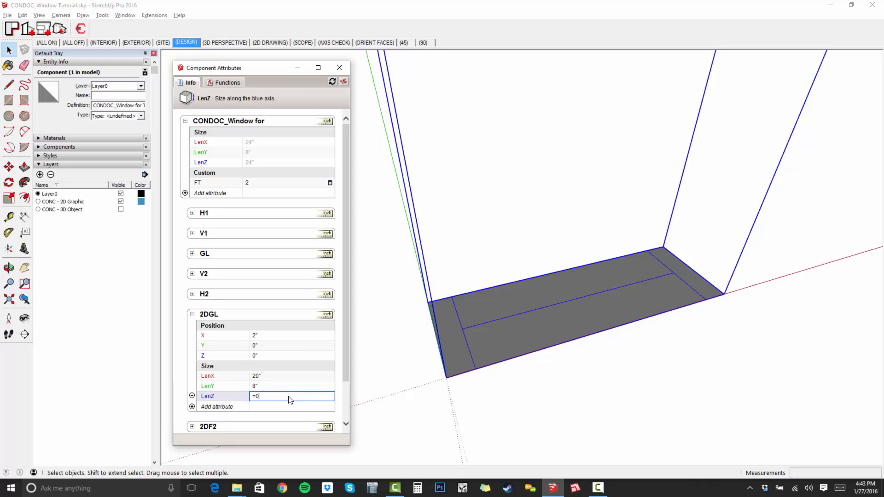
- Apply the =0 formula to the 2DGL LenZ and save the window component over CONDOC_Window Tutorial Test Build.skp
{"action": "key", "text": "Return"}
{"action": "middle_click_drag", "start_coordinate": [541, 374], "coordinate": [535, 346]}
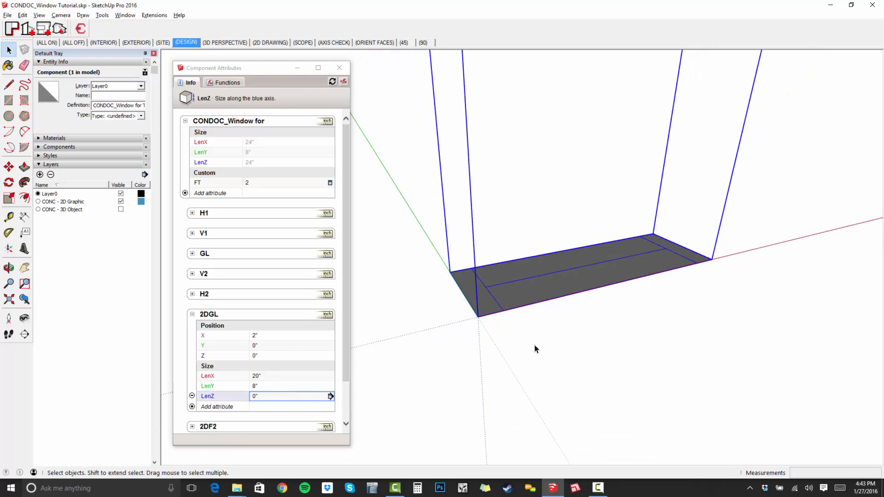
{"action": "right_click", "coordinate": [539, 283]}
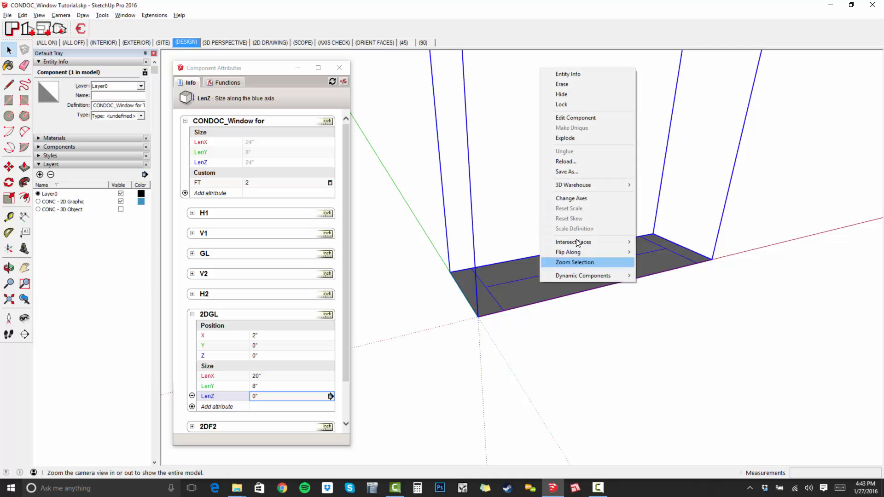
{"action": "left_click", "coordinate": [581, 173]}
{"action": "left_click", "coordinate": [652, 349]}
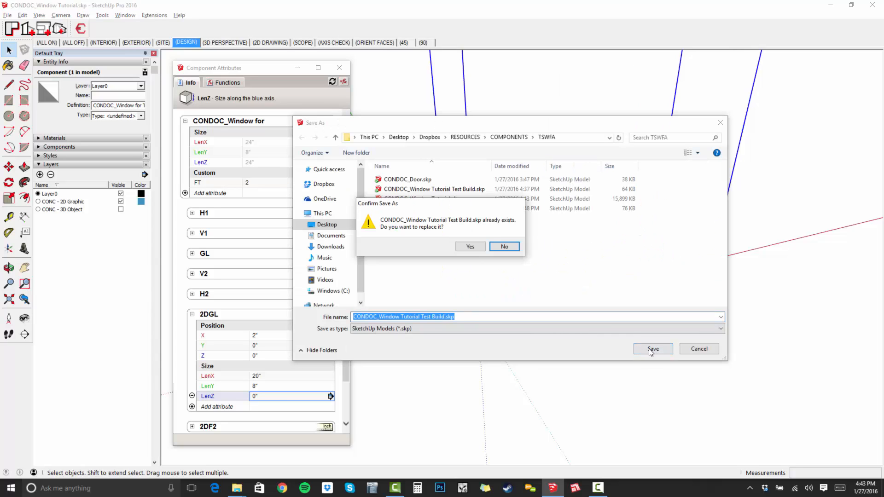
{"action": "left_click", "coordinate": [470, 247]}
{"action": "middle_click_drag", "start_coordinate": [490, 274], "coordinate": [477, 301], "text": "shift"}
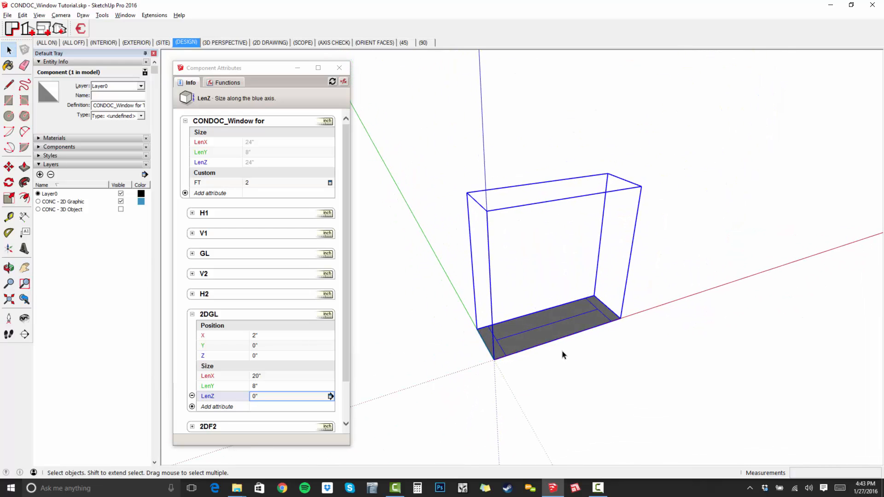
- Place a copy of the window component in the open space in front of the original
{"action": "left_click", "coordinate": [565, 395]}
{"action": "left_click", "coordinate": [552, 329]}
{"action": "scroll", "coordinate": [539, 336], "scroll_direction": "down", "scroll_amount": 2}
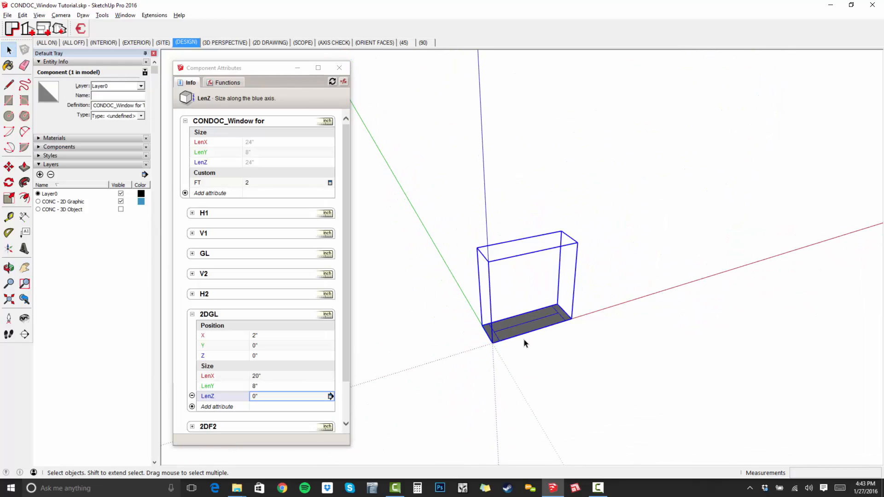
{"action": "key", "text": "m"}
{"action": "key", "text": "ctrl"}
{"action": "left_click", "coordinate": [570, 365]}
{"action": "left_click", "coordinate": [688, 429]}
- Scale the copy narrower and then wider along the red axis, to a LenX of about 53.2"
{"action": "middle_click_drag", "start_coordinate": [654, 397], "coordinate": [603, 357], "text": "shift"}
{"action": "scroll", "coordinate": [603, 356], "scroll_direction": "up", "scroll_amount": 1}
{"action": "middle_click_drag", "start_coordinate": [603, 357], "coordinate": [567, 373]}
{"action": "middle_click_drag", "start_coordinate": [567, 373], "coordinate": [605, 340], "text": "shift"}
{"action": "key", "text": "s"}
{"action": "left_click_drag", "start_coordinate": [562, 285], "coordinate": [735, 386]}
{"action": "left_click_drag", "start_coordinate": [679, 276], "coordinate": [535, 310]}
{"action": "scroll", "coordinate": [535, 309], "scroll_direction": "up", "scroll_amount": 4}
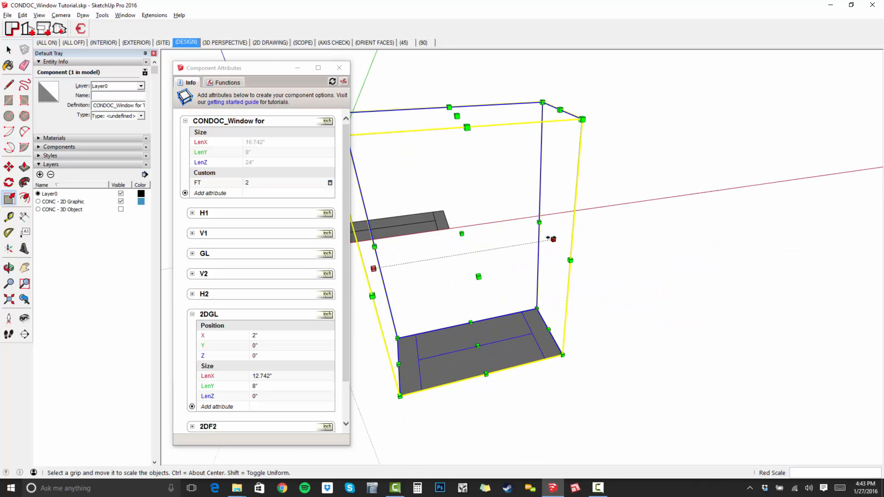
{"action": "left_click_drag", "start_coordinate": [554, 240], "coordinate": [822, 208]}
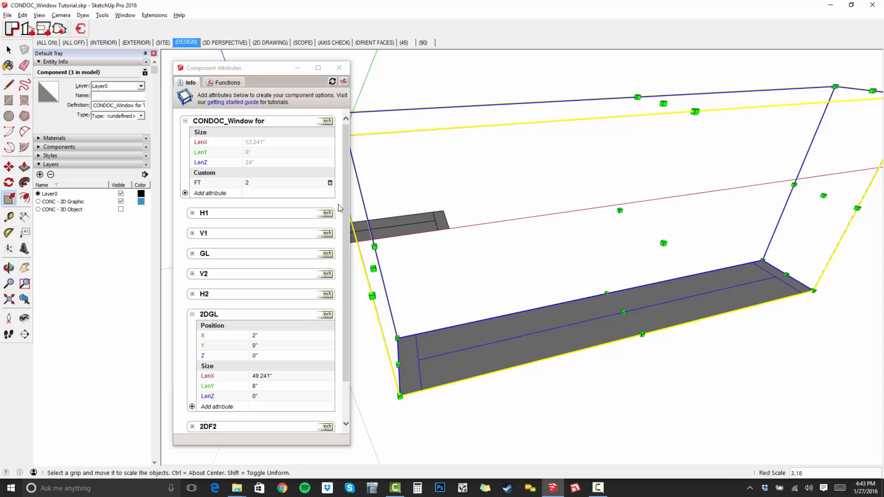
- Set the Frame Thickness of the stretched copy to 4" in its component options
{"action": "right_click", "coordinate": [538, 331]}
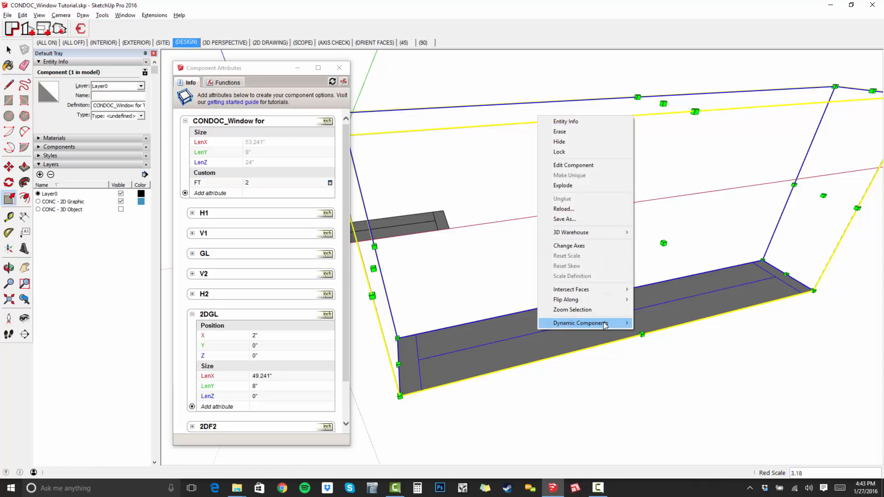
{"action": "mouse_move", "coordinate": [599, 322]}
{"action": "left_click", "coordinate": [504, 325]}
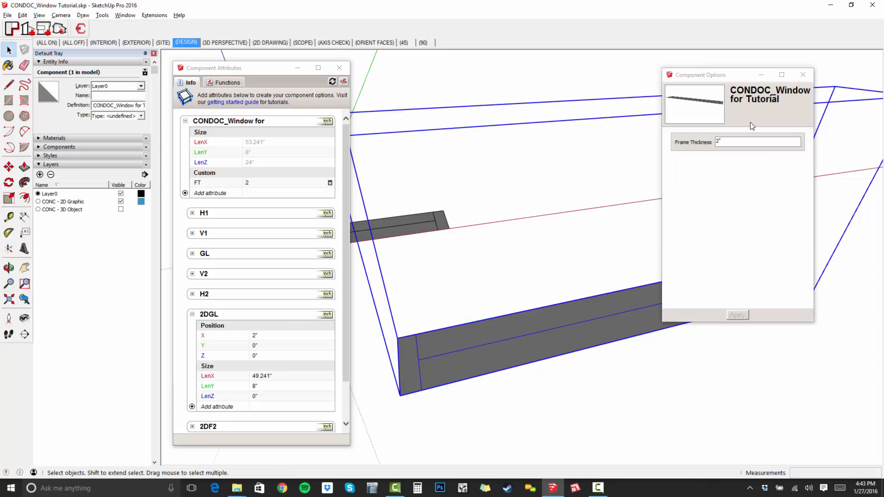
{"action": "type", "text": "4"}
{"action": "key", "text": "Return"}
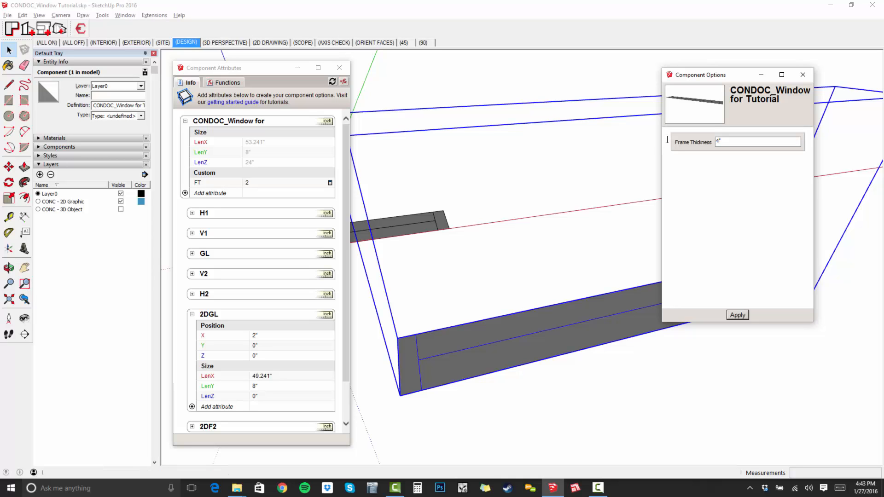
{"action": "left_click_drag", "start_coordinate": [743, 74], "coordinate": [494, 32]}
{"action": "middle_click_drag", "start_coordinate": [658, 311], "coordinate": [694, 316]}
{"action": "scroll", "coordinate": [762, 286], "scroll_direction": "down", "scroll_amount": 2}
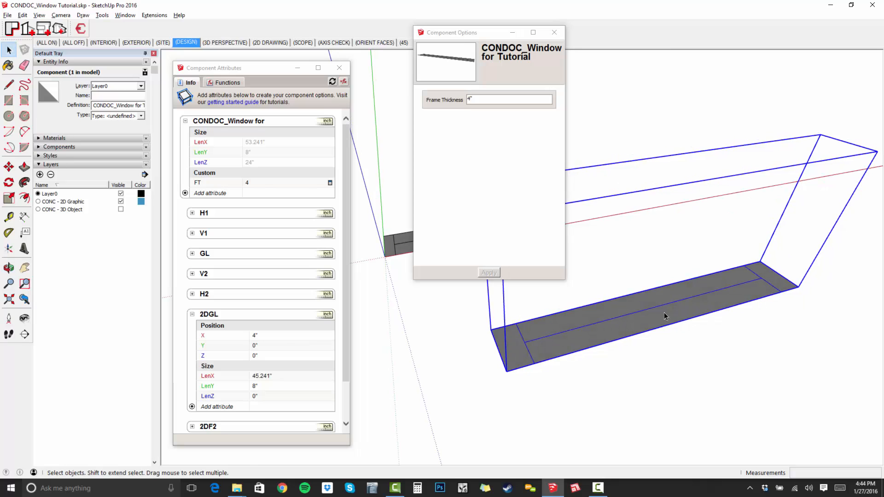
- Scale the 4" frame copy once more, delete it, and return to the Select tool
{"action": "key", "text": "s"}
{"action": "left_click_drag", "start_coordinate": [505, 284], "coordinate": [703, 256]}
{"action": "middle_click_drag", "start_coordinate": [707, 262], "coordinate": [696, 340]}
{"action": "key", "text": "Delete"}
{"action": "left_click_drag", "start_coordinate": [482, 34], "coordinate": [731, 138]}
{"action": "middle_click_drag", "start_coordinate": [503, 243], "coordinate": [479, 293]}
{"action": "key", "text": "space"}
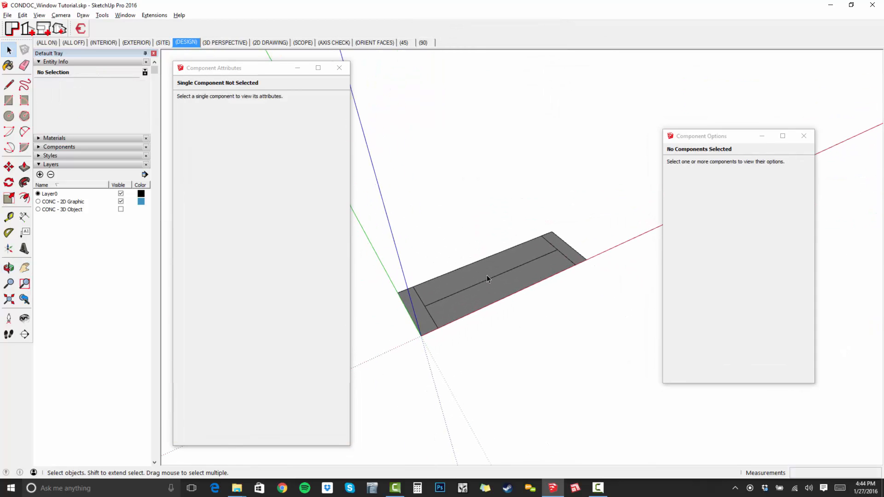
- Select the original window and make the CONC - 3D Object layer visible
{"action": "left_click", "coordinate": [487, 275]}
{"action": "left_click", "coordinate": [121, 209]}
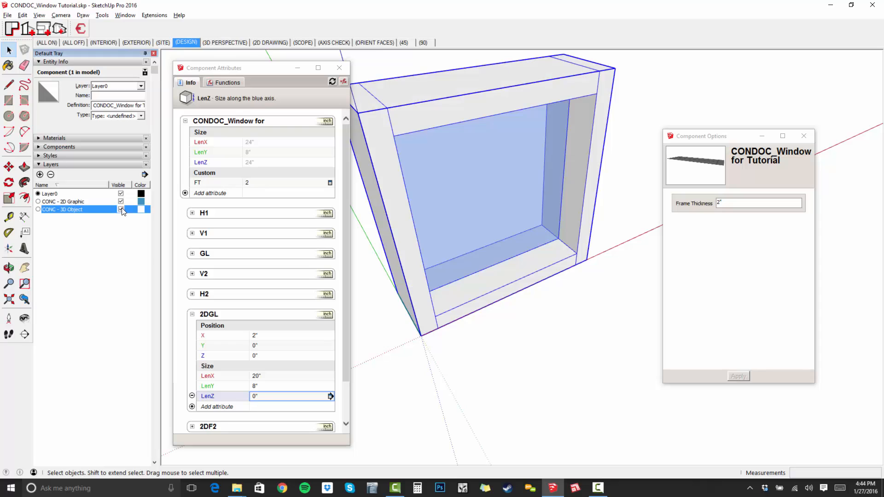
{"action": "middle_click_drag", "start_coordinate": [486, 291], "coordinate": [484, 254]}
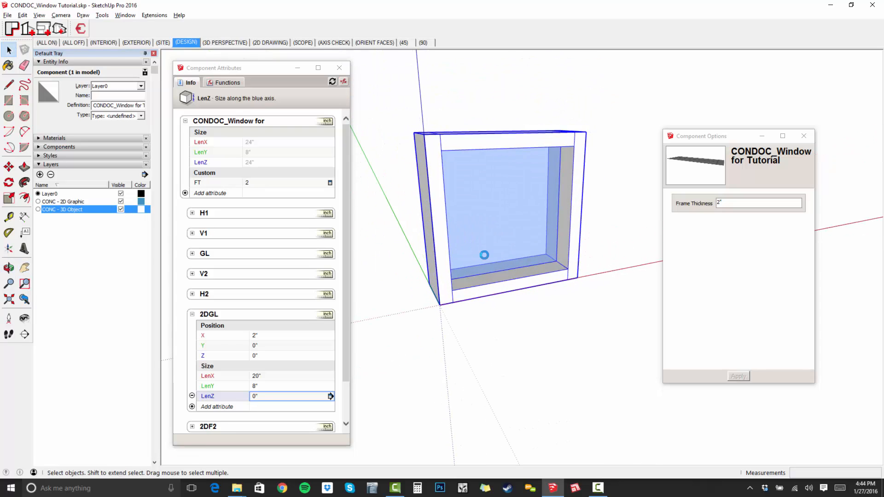
{"action": "middle_click_drag", "start_coordinate": [457, 160], "coordinate": [454, 192]}
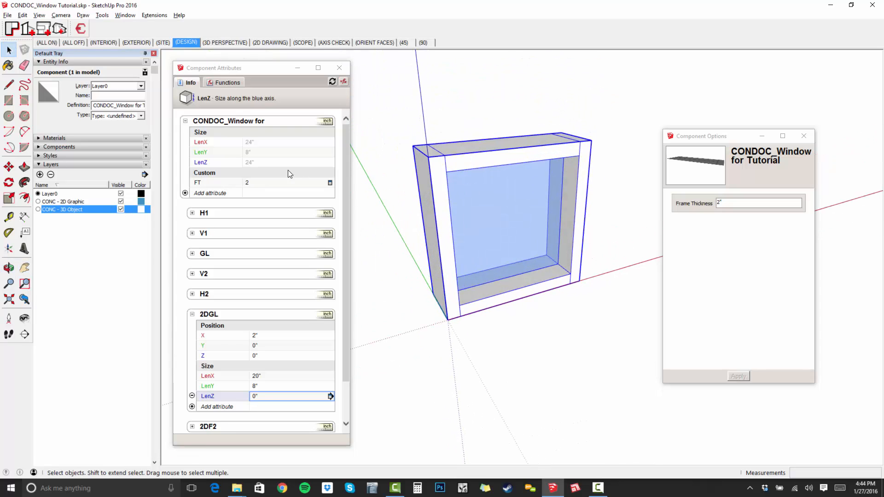
- Add the ScaleTool attribute to the parent window and allow scaling only along the red, green and blue axes
{"action": "left_click", "coordinate": [217, 194]}
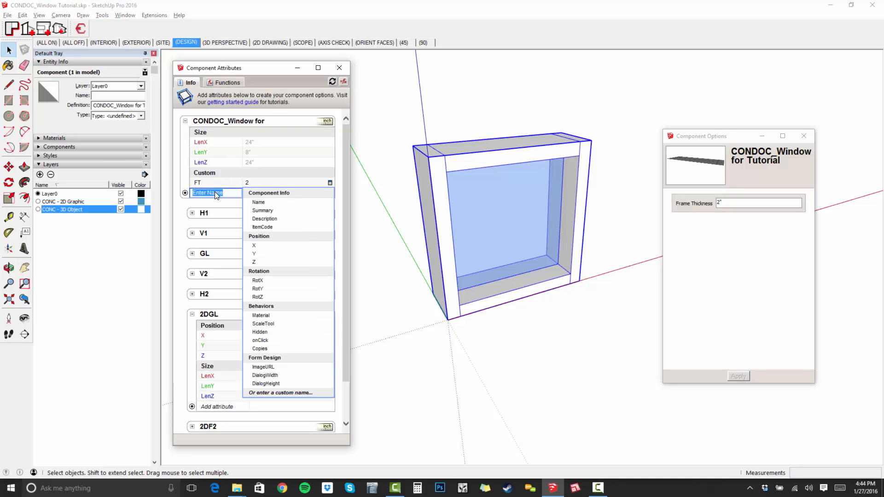
{"action": "left_click", "coordinate": [270, 324]}
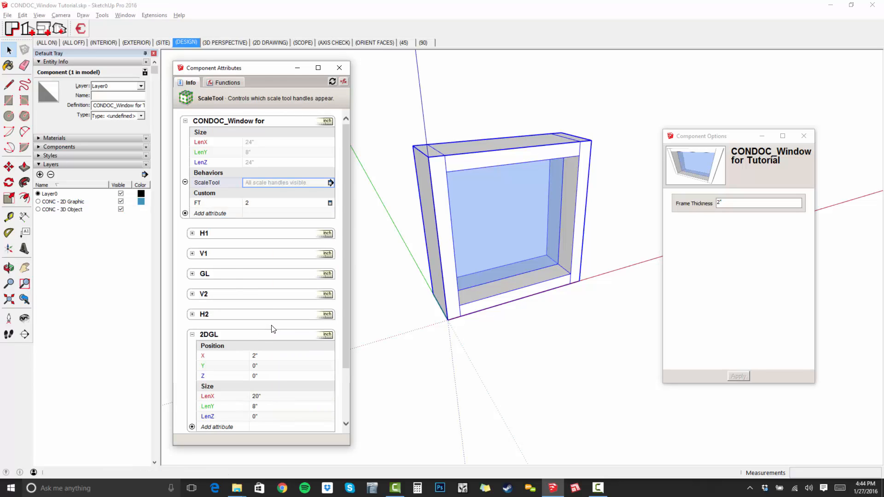
{"action": "left_click", "coordinate": [331, 182]}
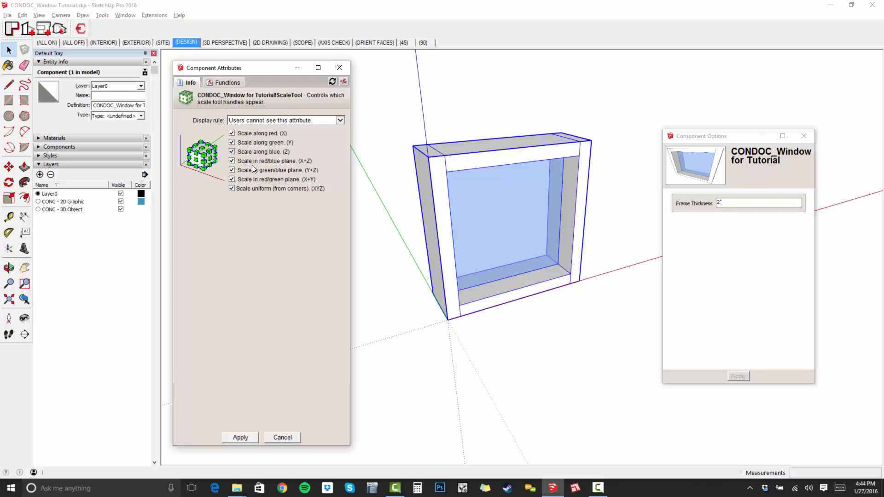
{"action": "left_click", "coordinate": [232, 170]}
{"action": "left_click", "coordinate": [231, 161]}
{"action": "left_click", "coordinate": [232, 188]}
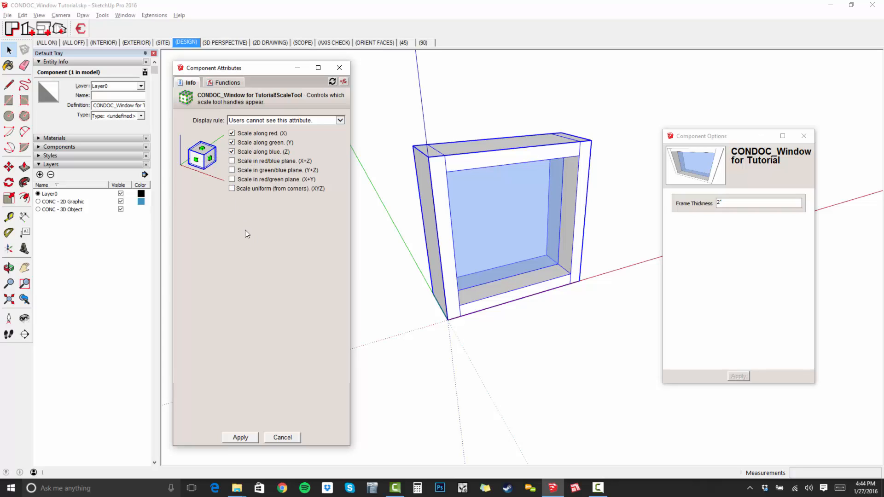
{"action": "left_click", "coordinate": [240, 437]}
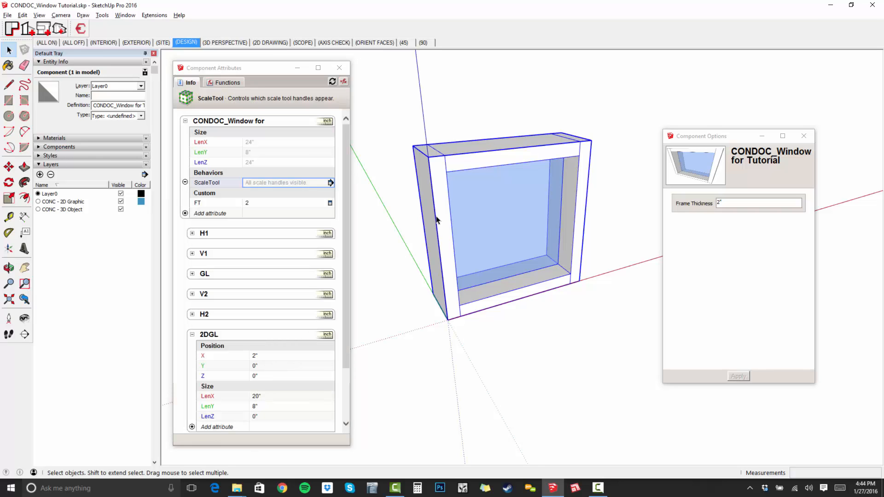
- Copy the window about 2' 11 1/2" along the green axis, in front of the original
{"action": "scroll", "coordinate": [454, 237], "scroll_direction": "up", "scroll_amount": 1}
{"action": "scroll", "coordinate": [454, 238], "scroll_direction": "down", "scroll_amount": 4}
{"action": "key", "text": "m"}
{"action": "left_click", "coordinate": [510, 330]}
{"action": "key", "text": "ctrl"}
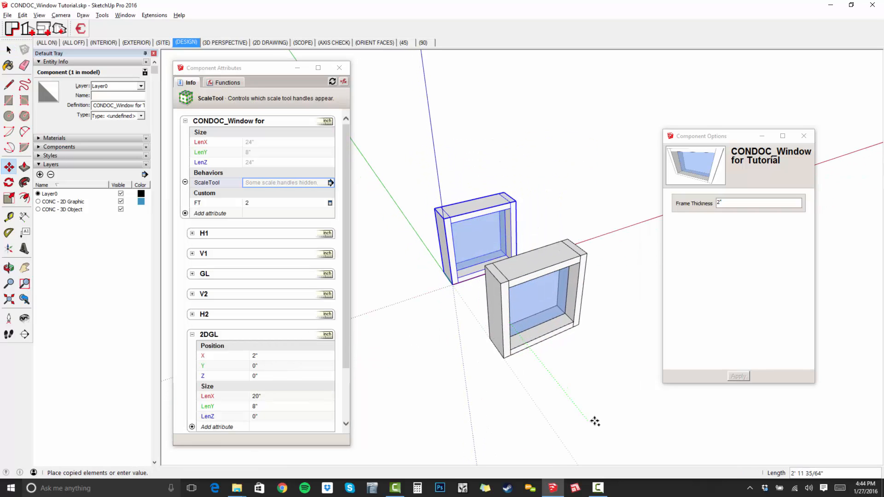
{"action": "left_click", "coordinate": [595, 421]}
- Scale the copied window to about 39" high and about 14" wide using the remaining single-axis handles
{"action": "key", "text": "s"}
{"action": "scroll", "coordinate": [556, 339], "scroll_direction": "up", "scroll_amount": 2}
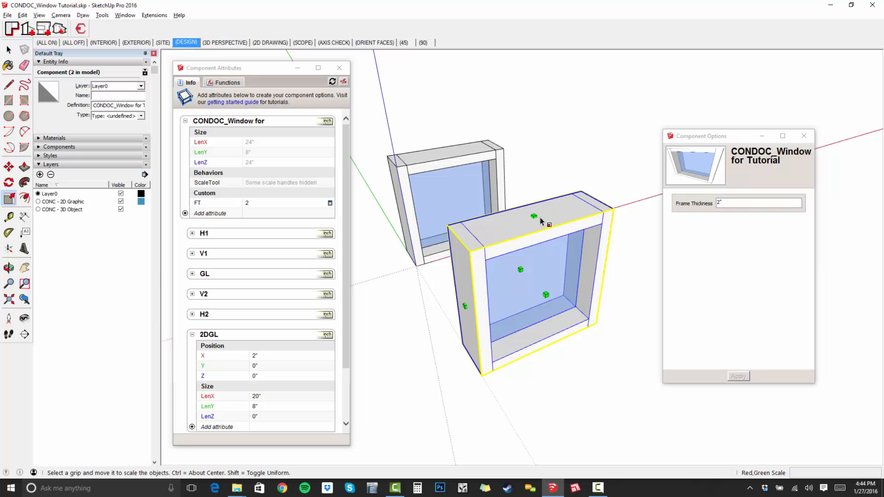
{"action": "left_click_drag", "start_coordinate": [533, 219], "coordinate": [533, 103]}
{"action": "middle_click_drag", "start_coordinate": [588, 282], "coordinate": [583, 331]}
{"action": "scroll", "coordinate": [497, 174], "scroll_direction": "down", "scroll_amount": 2}
{"action": "left_click_drag", "start_coordinate": [453, 249], "coordinate": [504, 237]}
{"action": "middle_click_drag", "start_coordinate": [560, 353], "coordinate": [294, 347]}
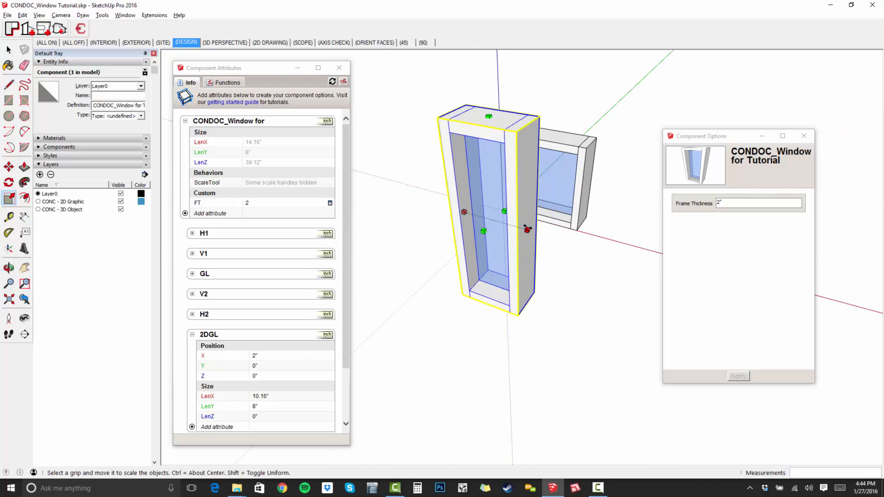
- Stretch the tall copy outward along the red axis, then delete the copy
{"action": "left_click_drag", "start_coordinate": [527, 228], "coordinate": [587, 283]}
{"action": "middle_click_drag", "start_coordinate": [438, 330], "coordinate": [506, 359]}
{"action": "key", "text": "Delete"}
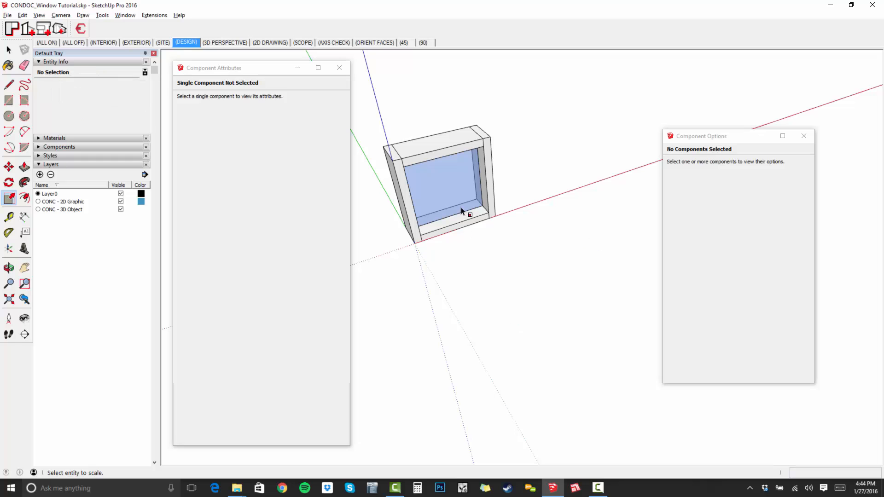
{"action": "left_click", "coordinate": [450, 177]}
{"action": "middle_click_drag", "start_coordinate": [451, 177], "coordinate": [474, 259]}
{"action": "scroll", "coordinate": [460, 254], "scroll_direction": "down", "scroll_amount": 3}
{"action": "scroll", "coordinate": [460, 255], "scroll_direction": "up", "scroll_amount": 4}
{"action": "scroll", "coordinate": [542, 193], "scroll_direction": "up", "scroll_amount": 3}
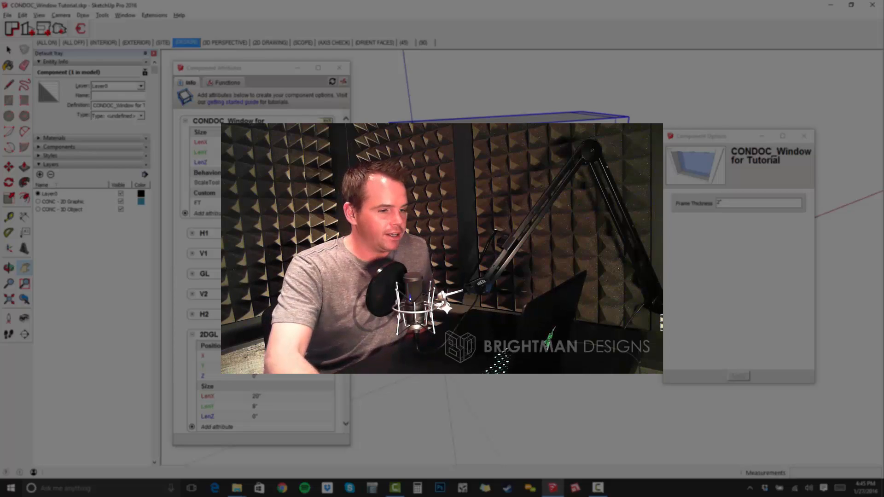
{"action": "middle_click_drag", "start_coordinate": [497, 240], "coordinate": [501, 272]}
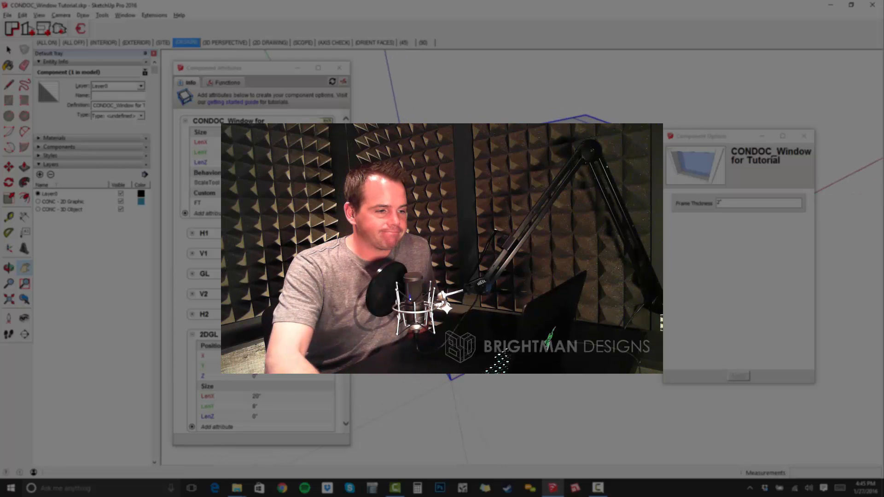